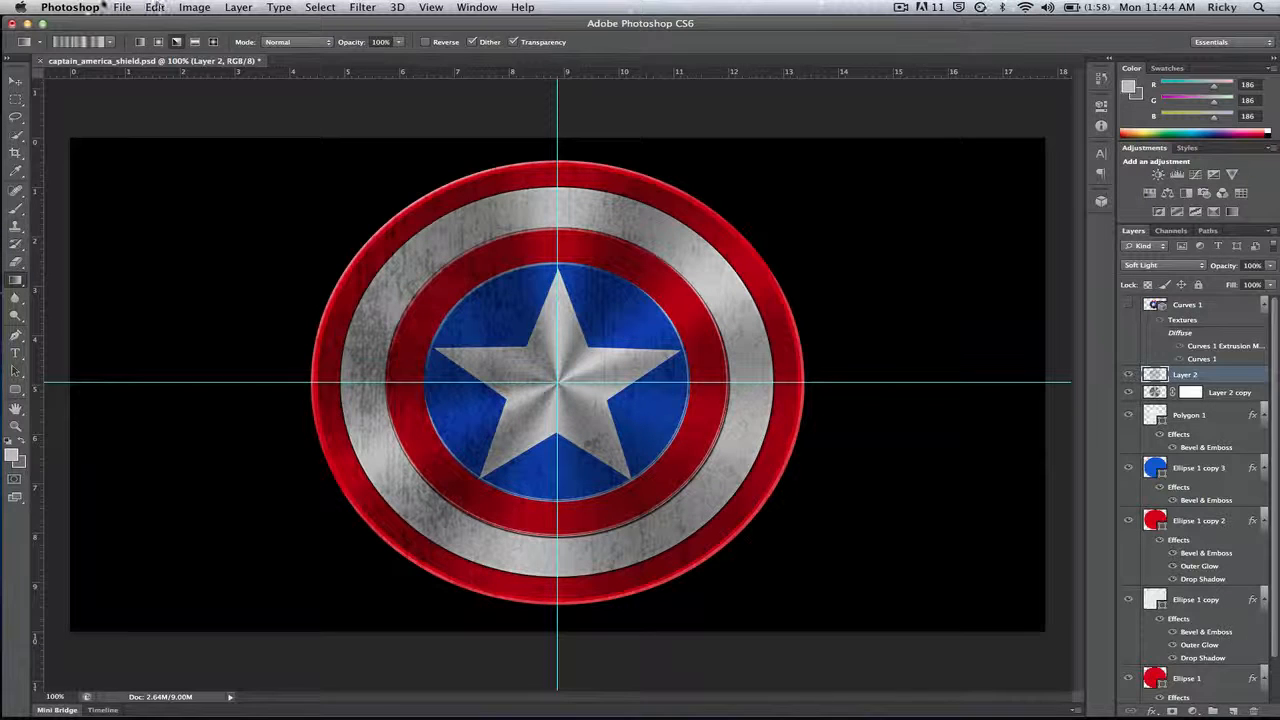
- Create a new 1280 × 720 pixel RGB document named "shield" at 72 pixels/inch with a white background
left_click(121, 8)
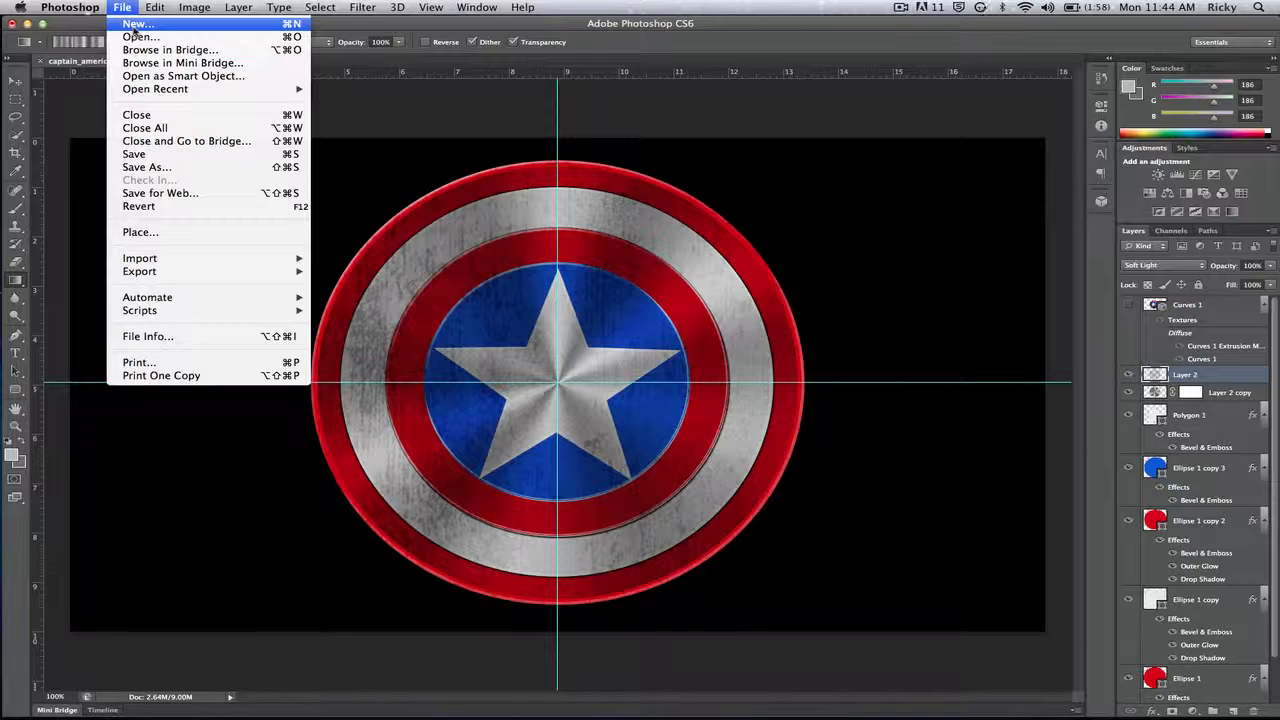
left_click(133, 25)
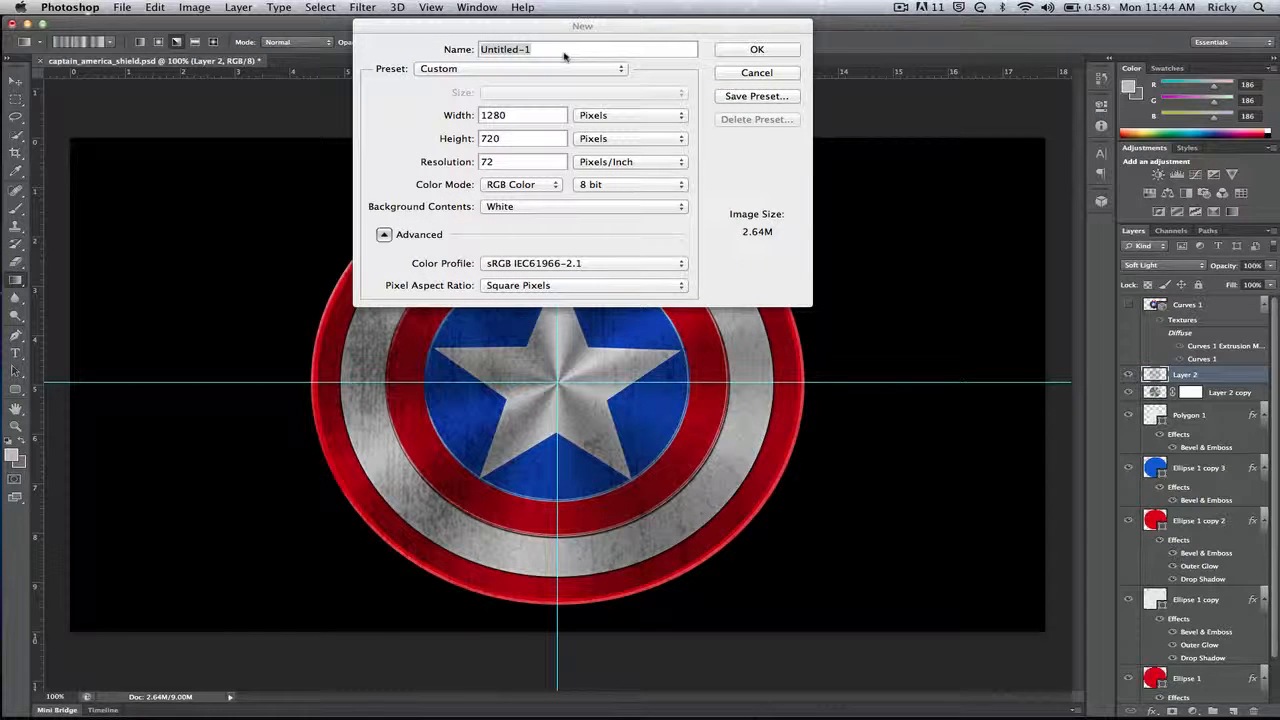
key("BackSpace")
type("shield")
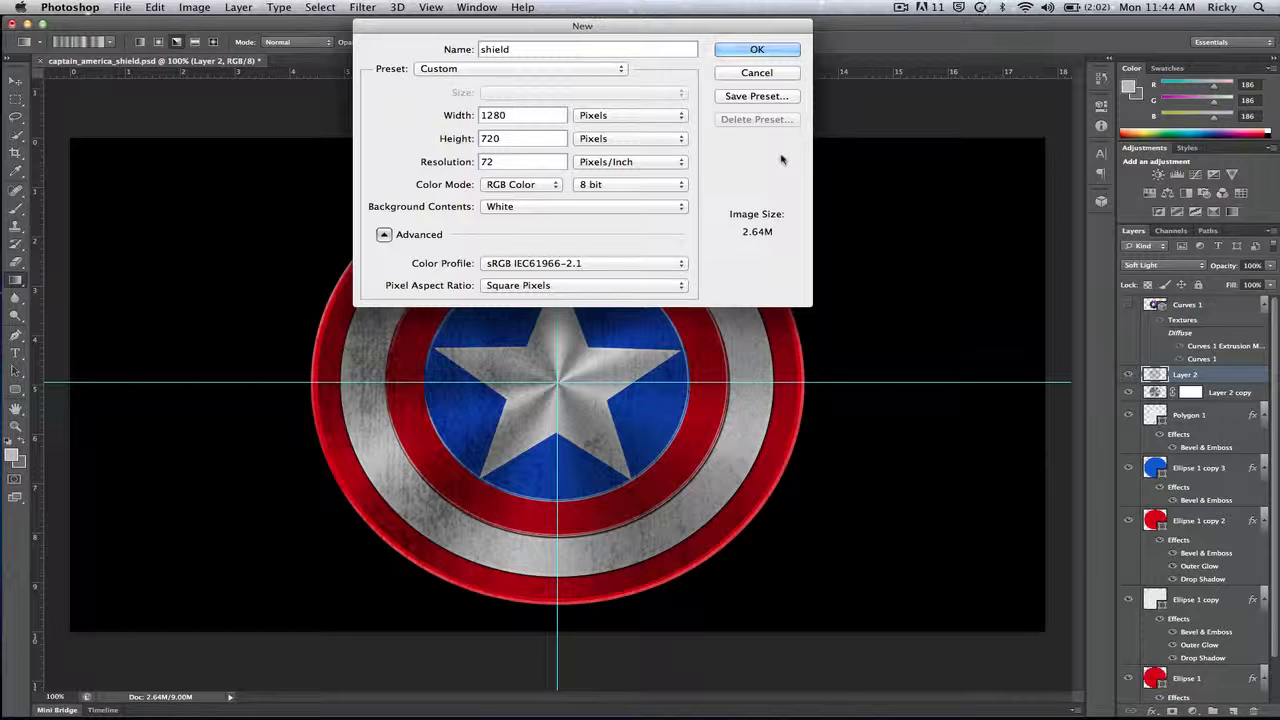
left_click(768, 54)
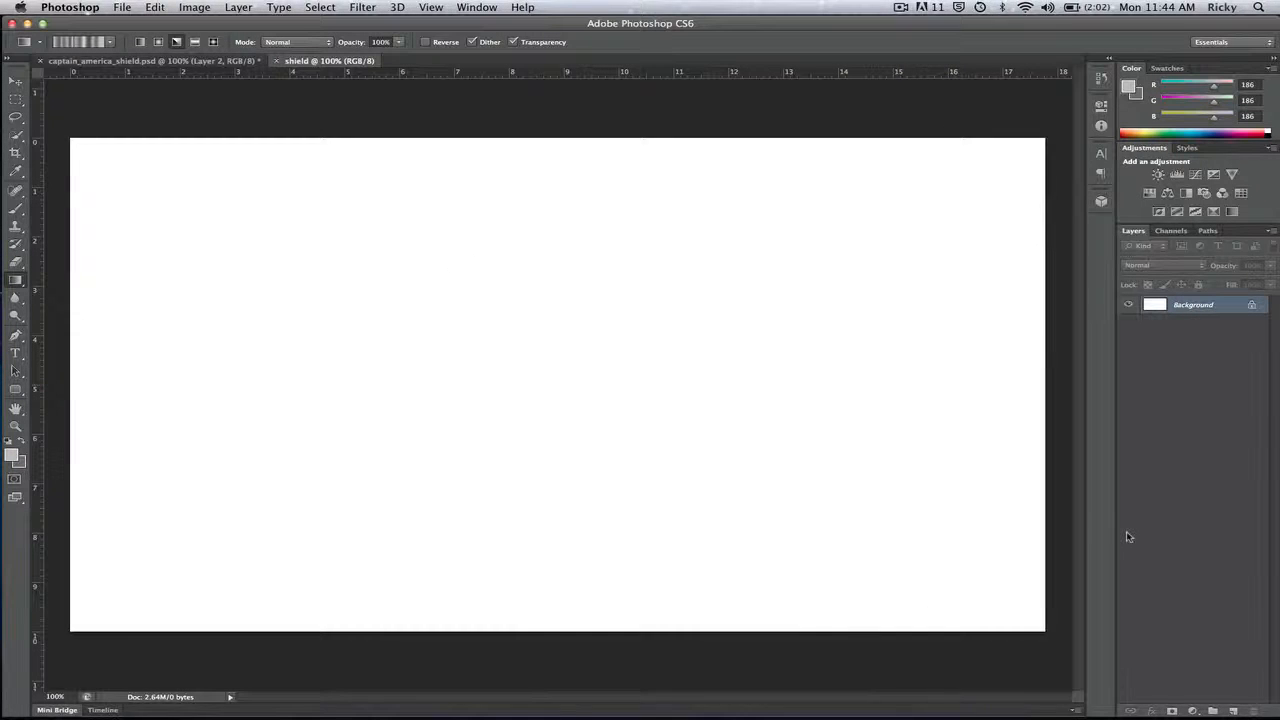
- Add a new layer above the background and fill it with black at 100% opacity
left_click(1234, 710)
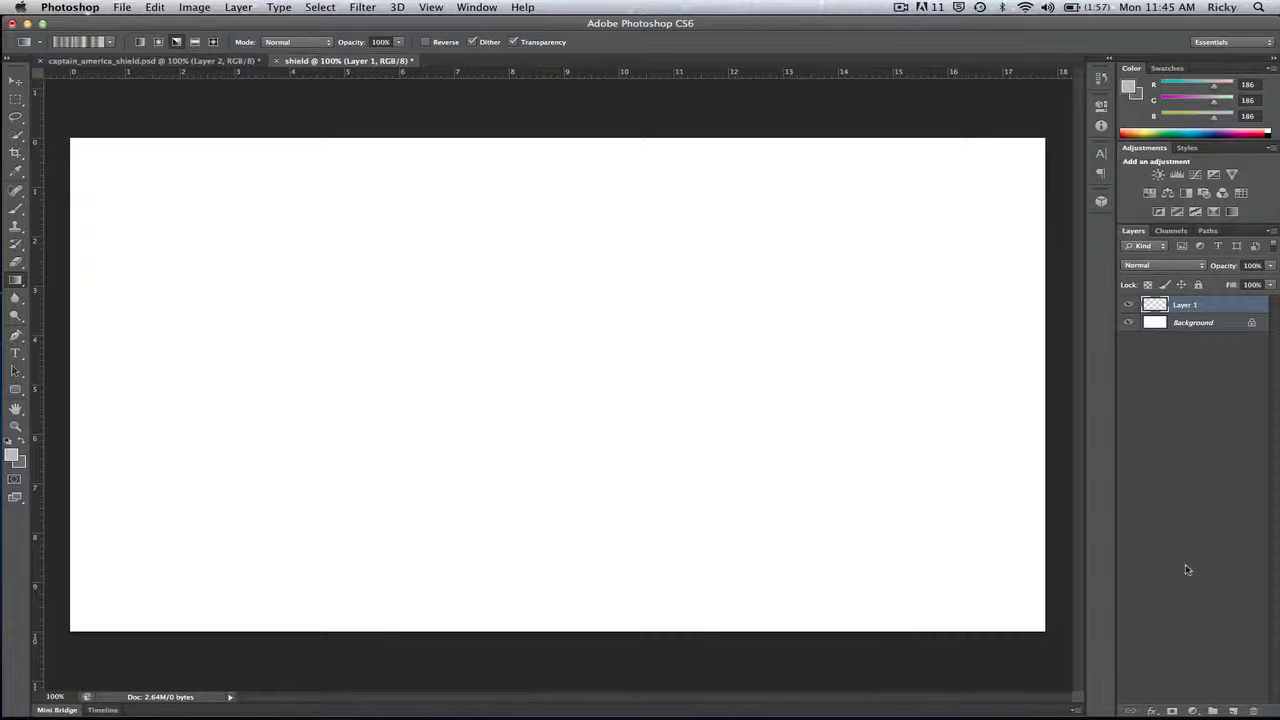
key("shift+F5")
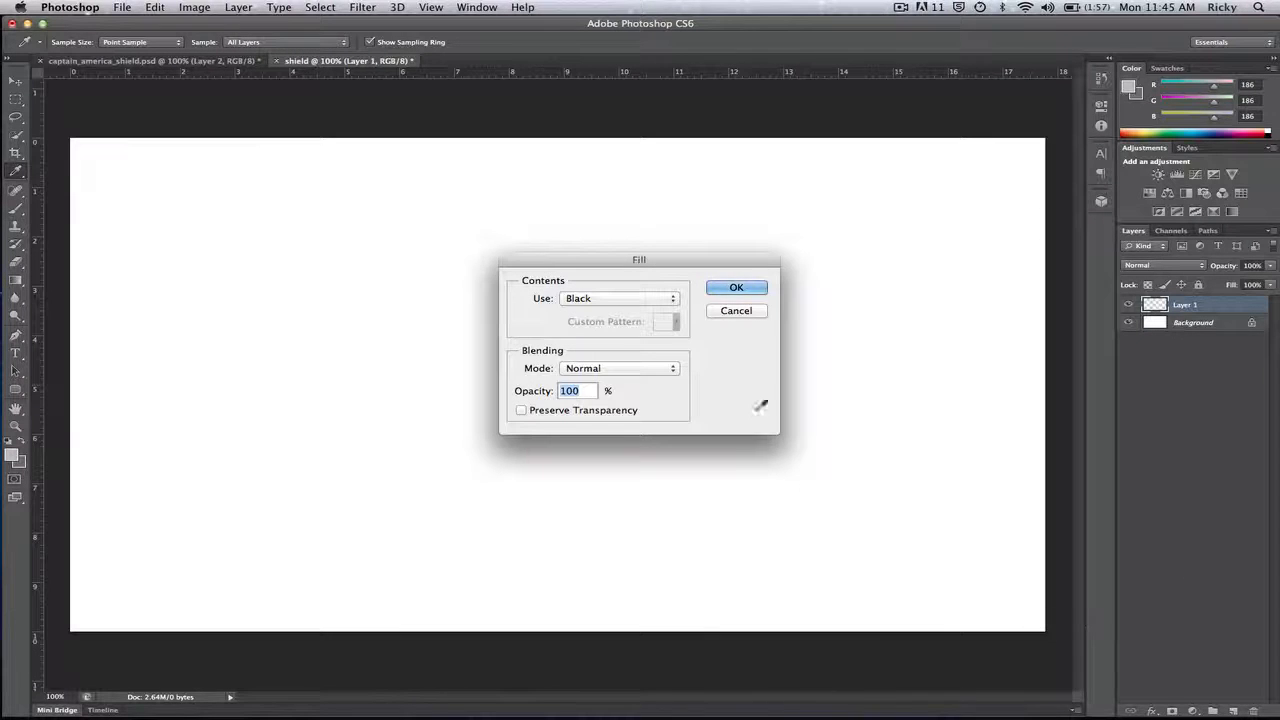
left_click(672, 298)
left_click(738, 292)
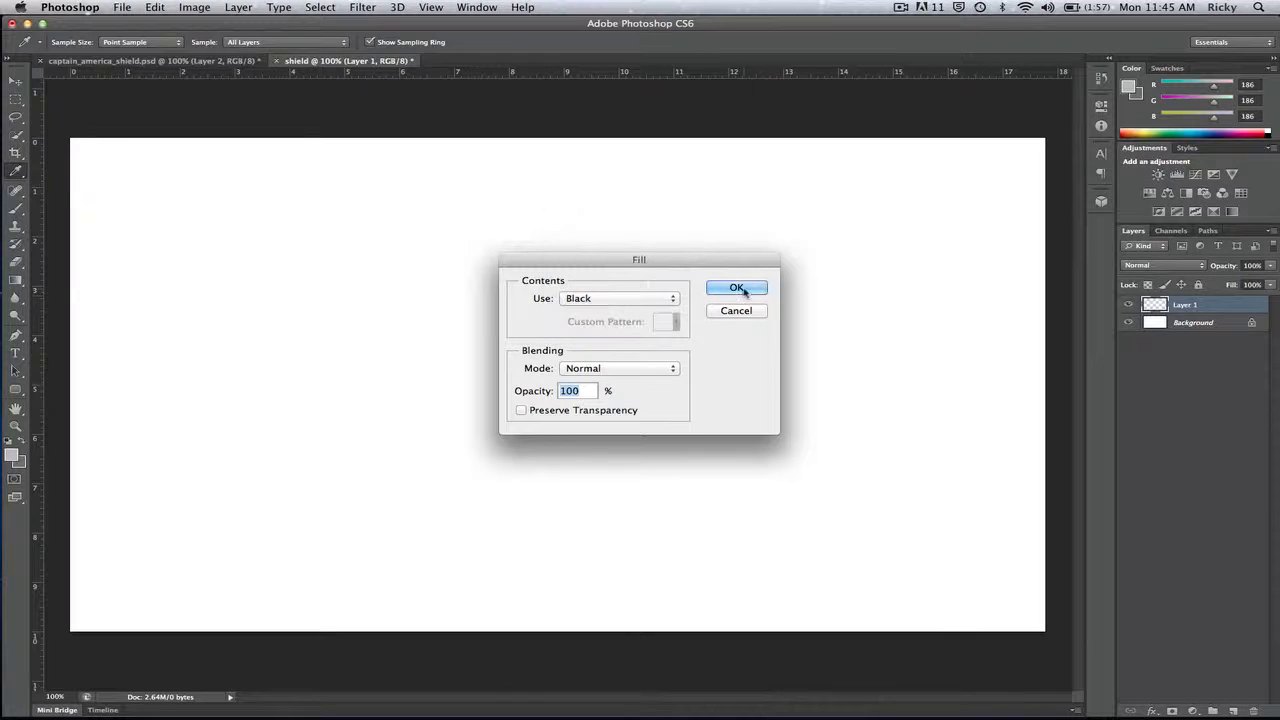
left_click(739, 289)
- Draw a circle about 652 px in diameter near the middle of the canvas with the Ellipse tool
key("g")
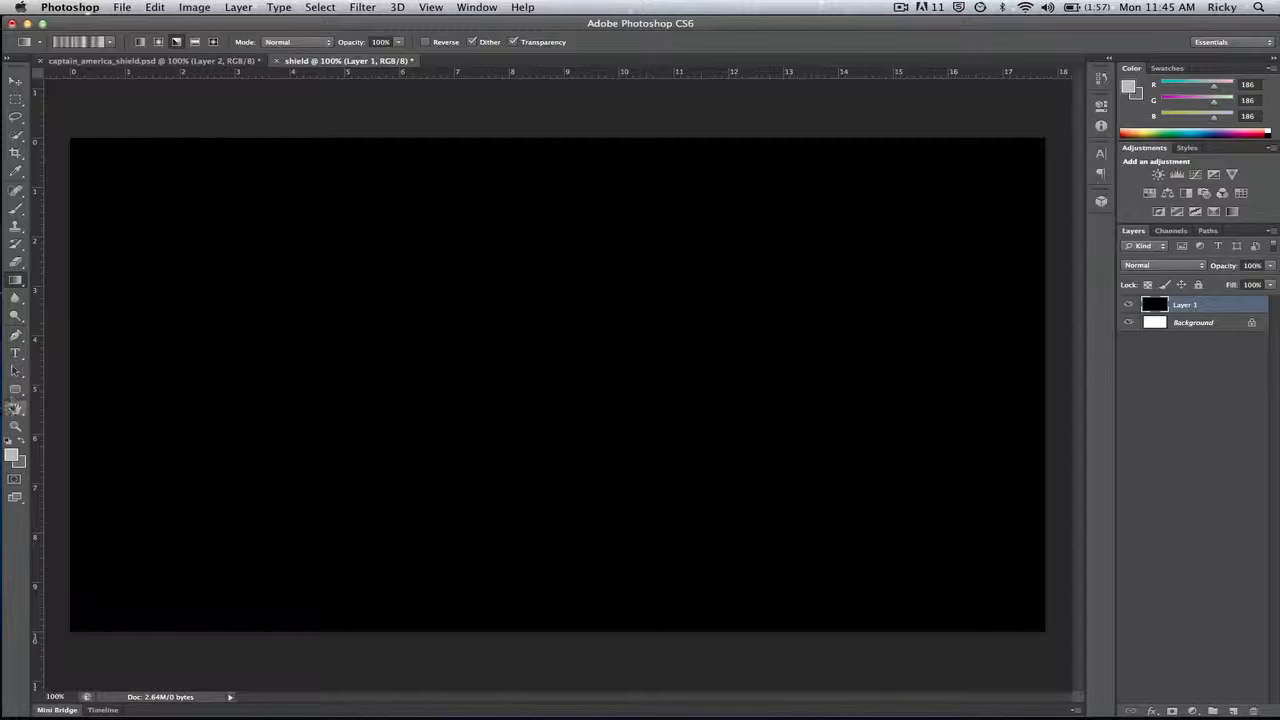
left_click(16, 389)
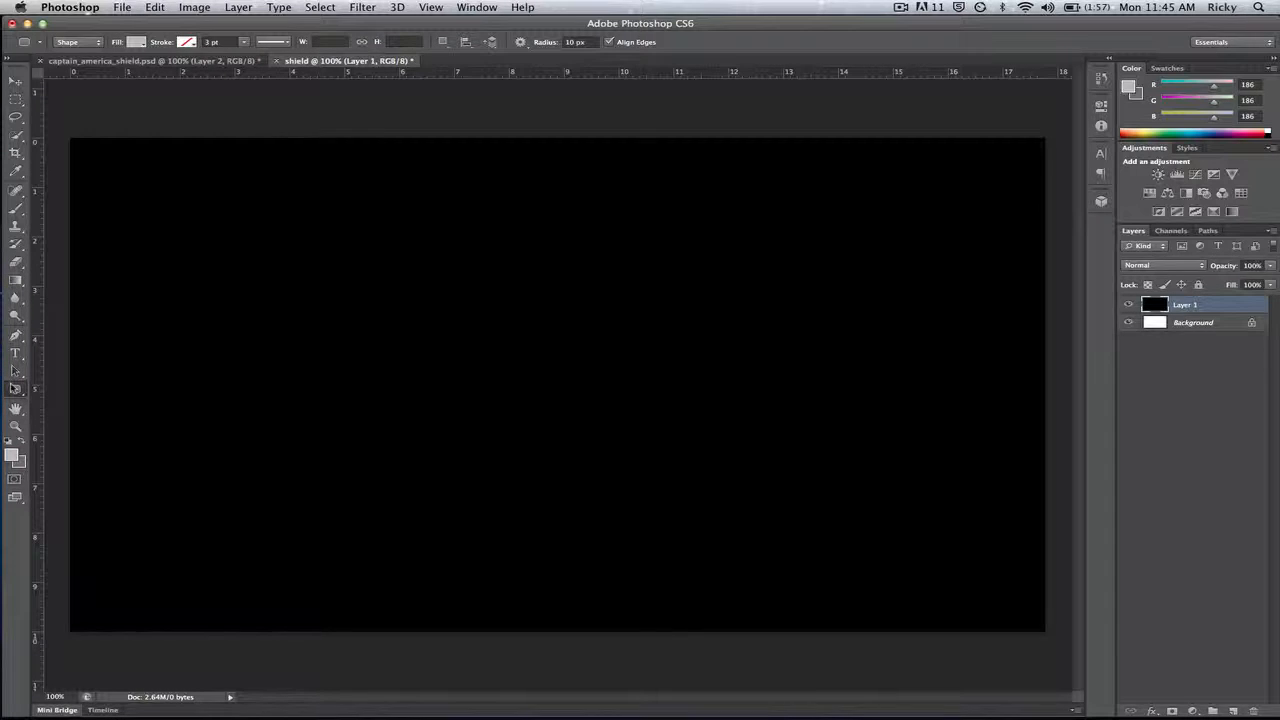
left_click(16, 389)
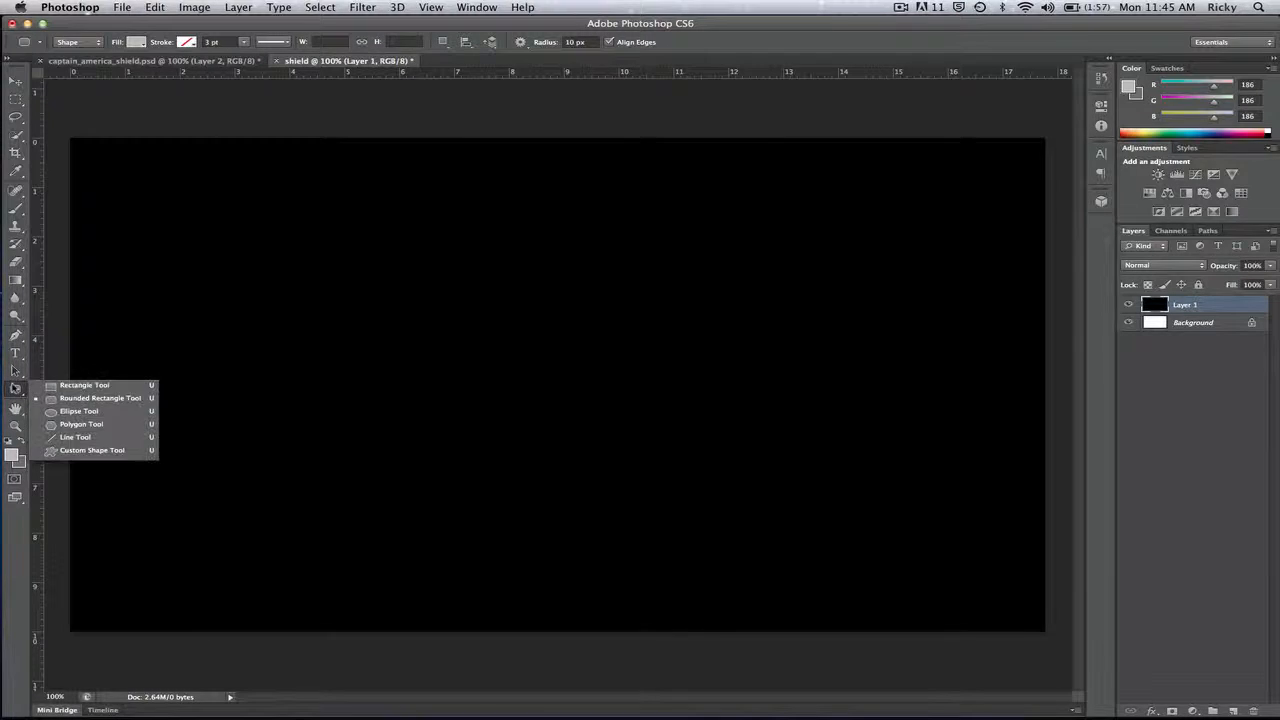
left_click(101, 412)
left_click_drag(458, 264, 1215, 700)
mouse_move(1216, 622)
left_mouse_down()
mouse_move(1172, 540)
mouse_move(1165, 582)
mouse_move(1228, 552)
mouse_move(1215, 570)
mouse_move(1235, 598)
mouse_move(1207, 611)
left_mouse_up()
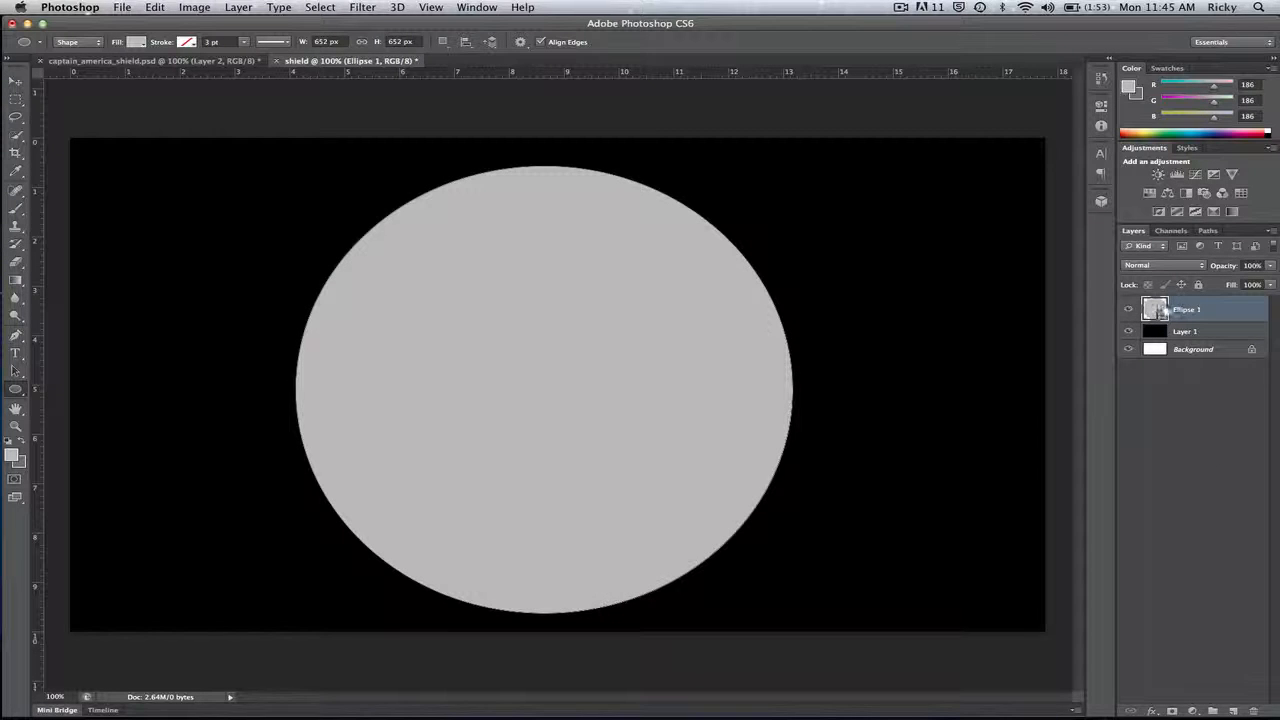
- Change the circle's fill colour to bright red, f50000
double_click(1156, 309)
left_click_drag(714, 131, 791, 91)
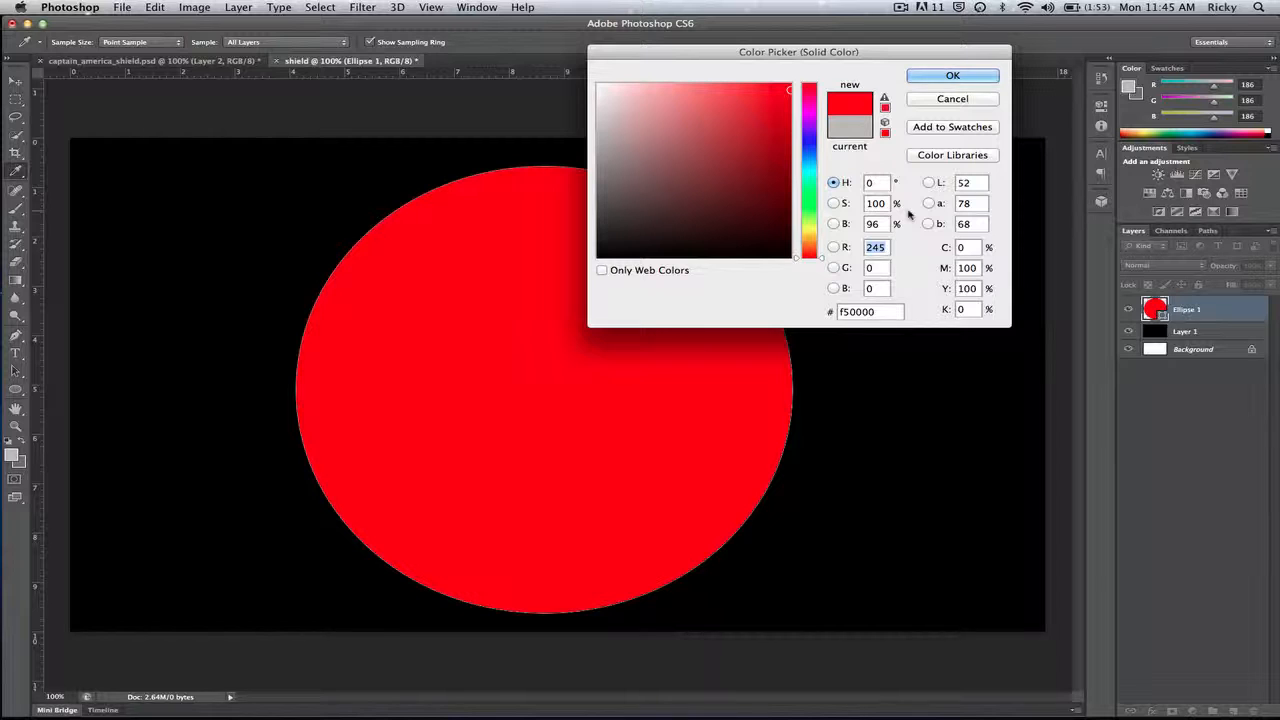
left_click(948, 77)
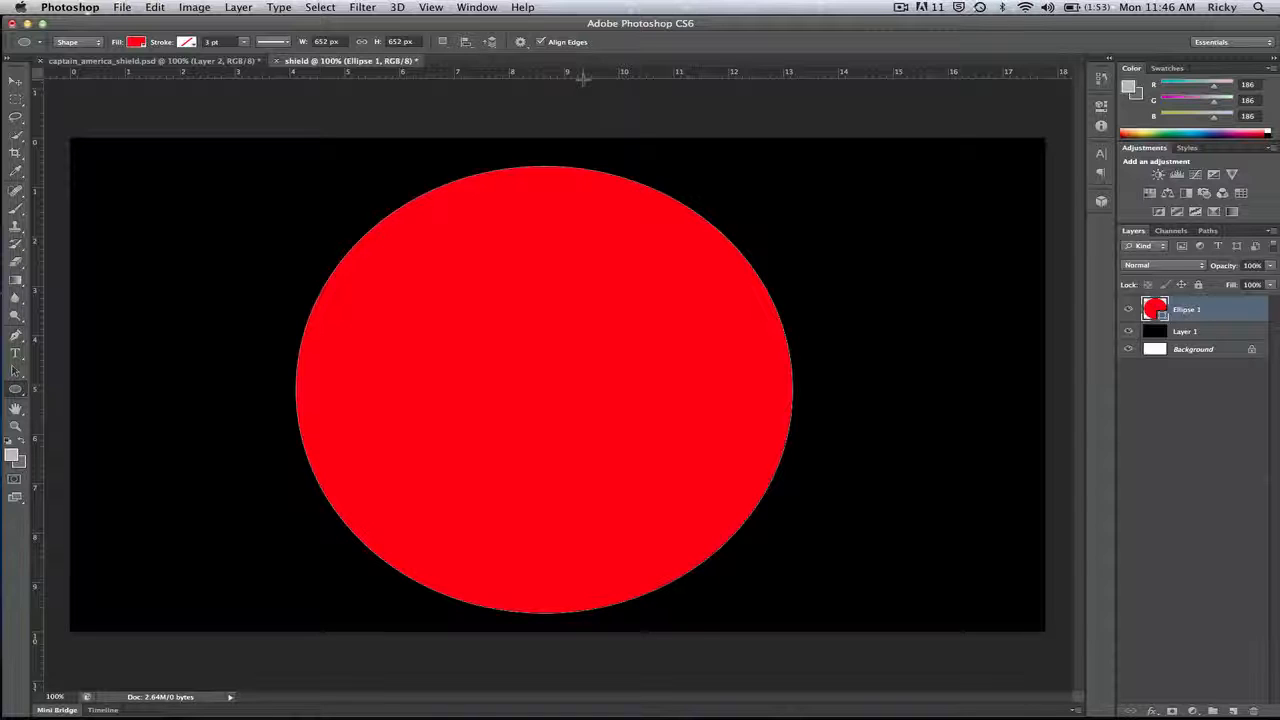
- Centre the red circle horizontally and vertically on the whole canvas, and clear the selection
left_click(15, 80)
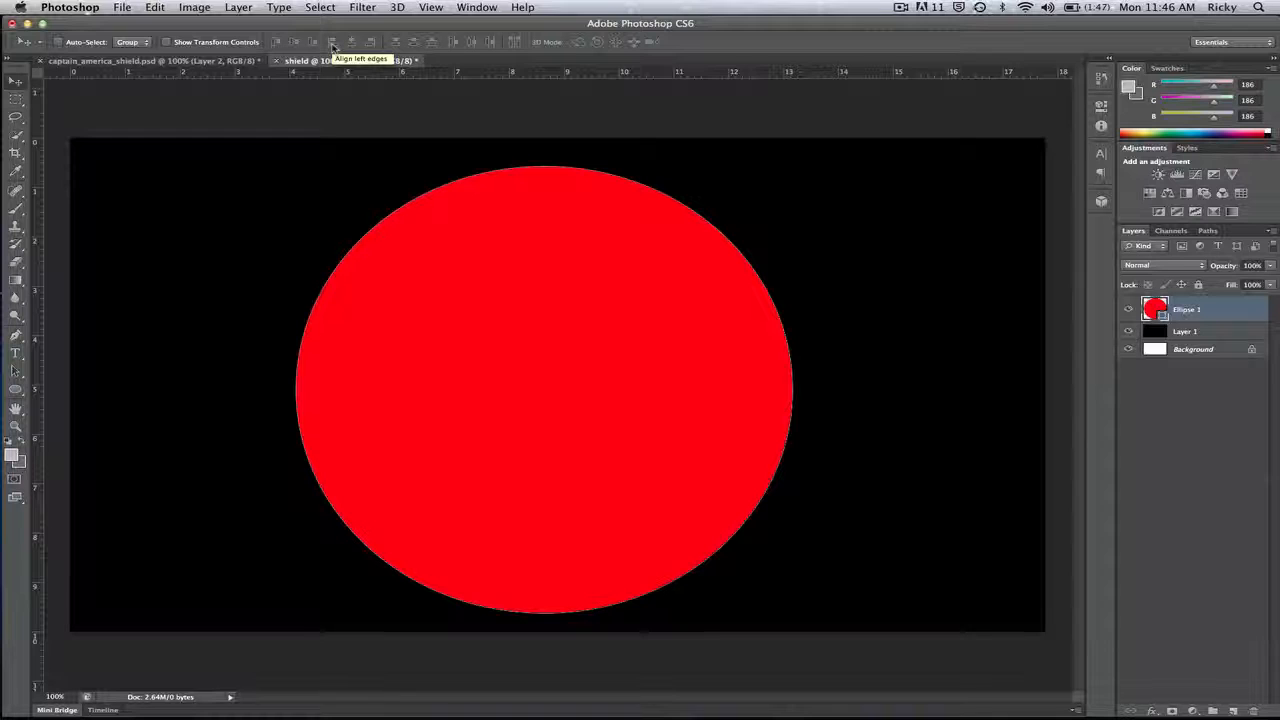
key("super+a")
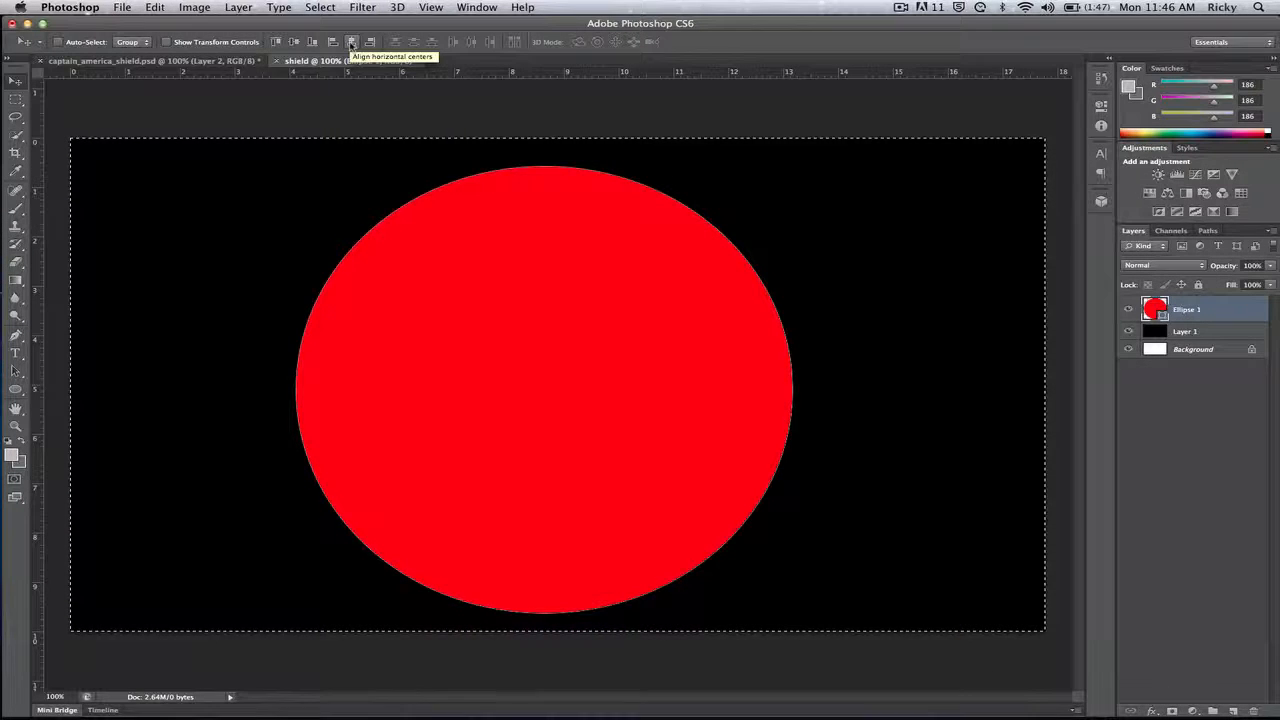
left_click(351, 43)
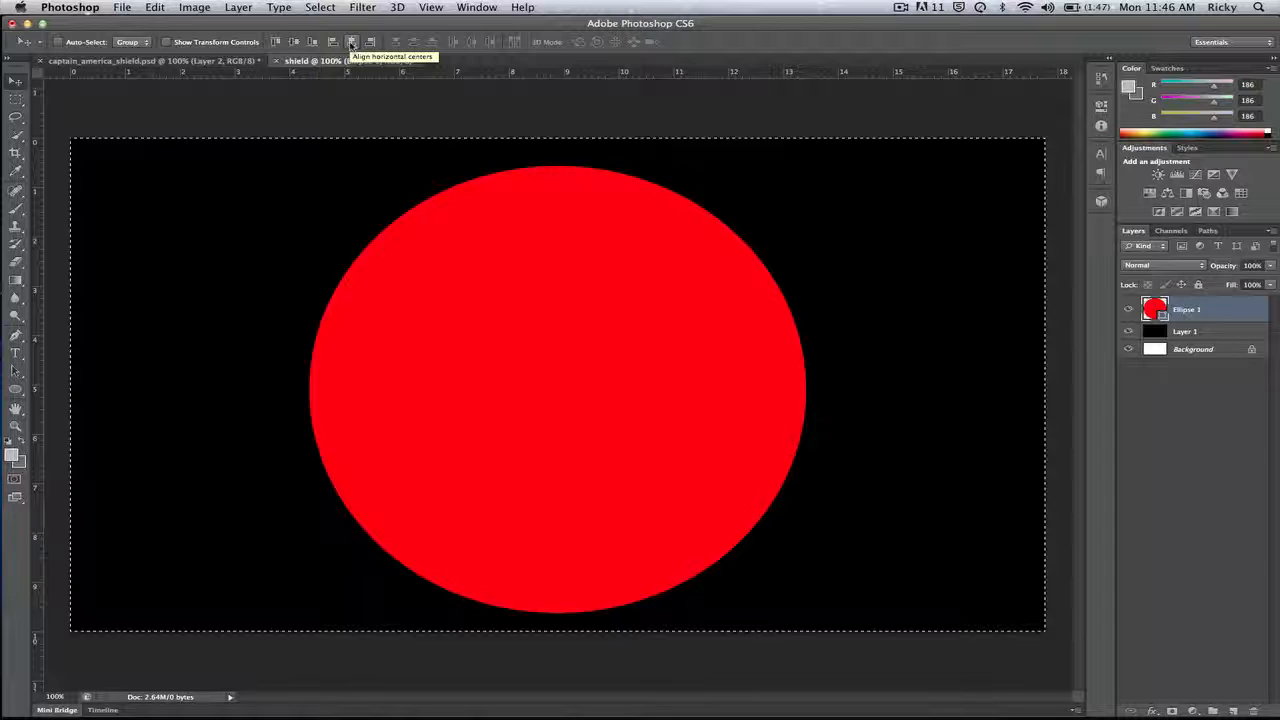
left_click(295, 43)
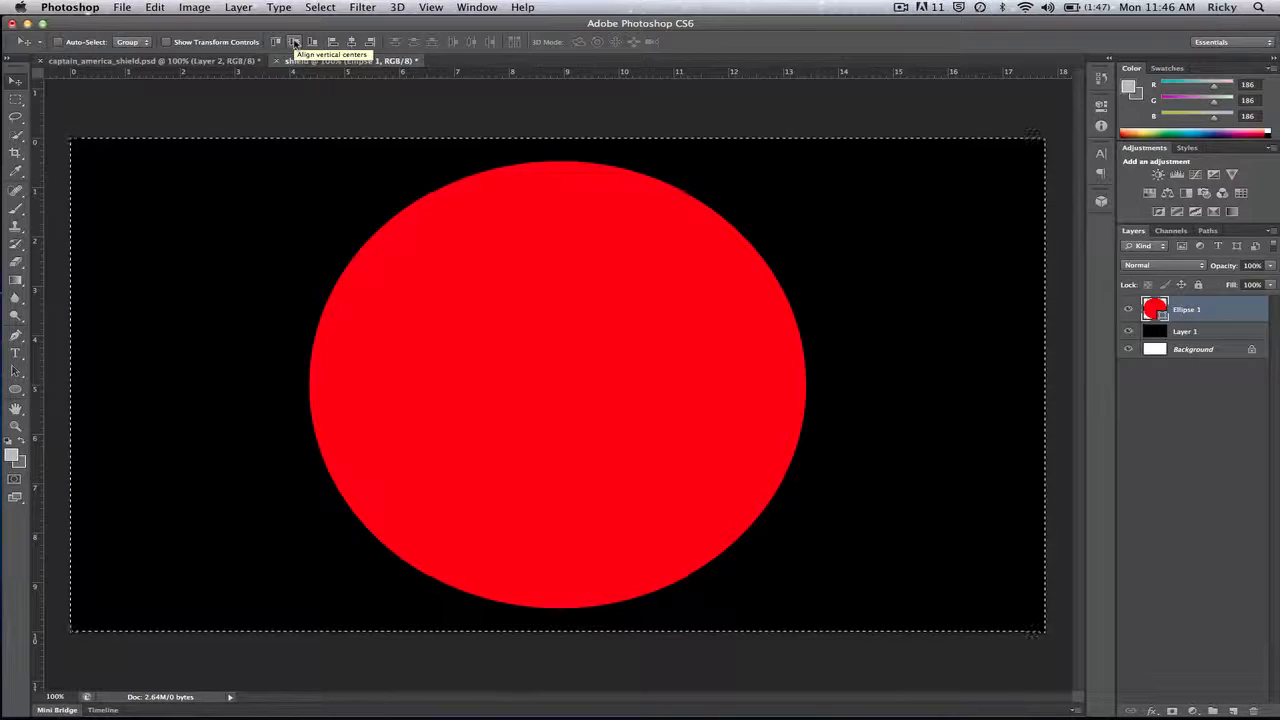
key("super+d")
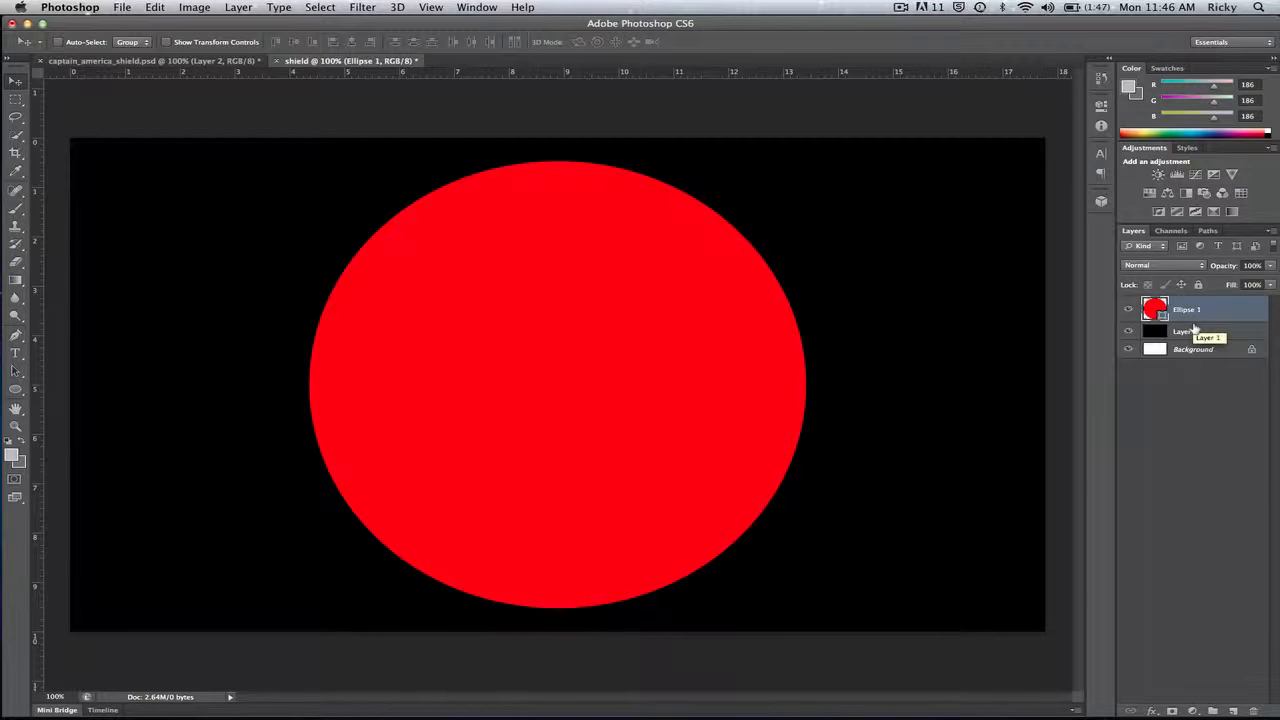
- Duplicate the red circle and scale the copy proportionally about its centre to about 87%
key("super+j")
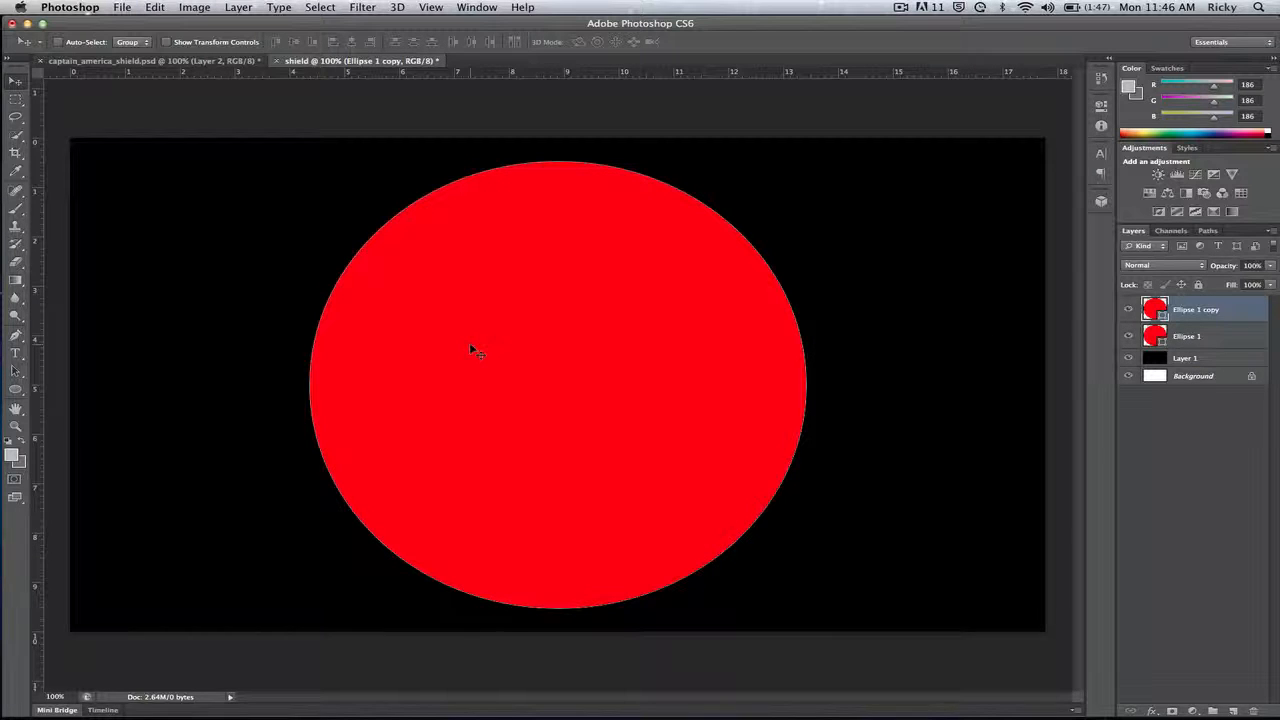
key("super+t")
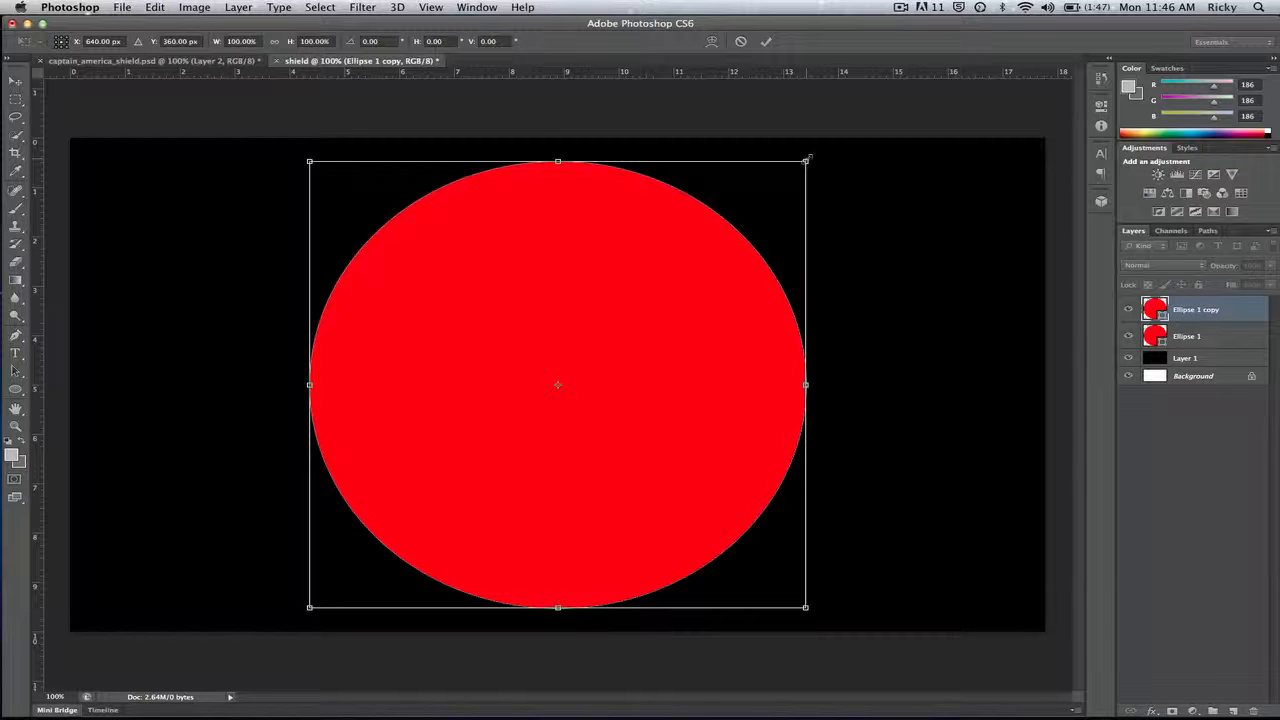
left_click_drag(808, 158, 769, 183)
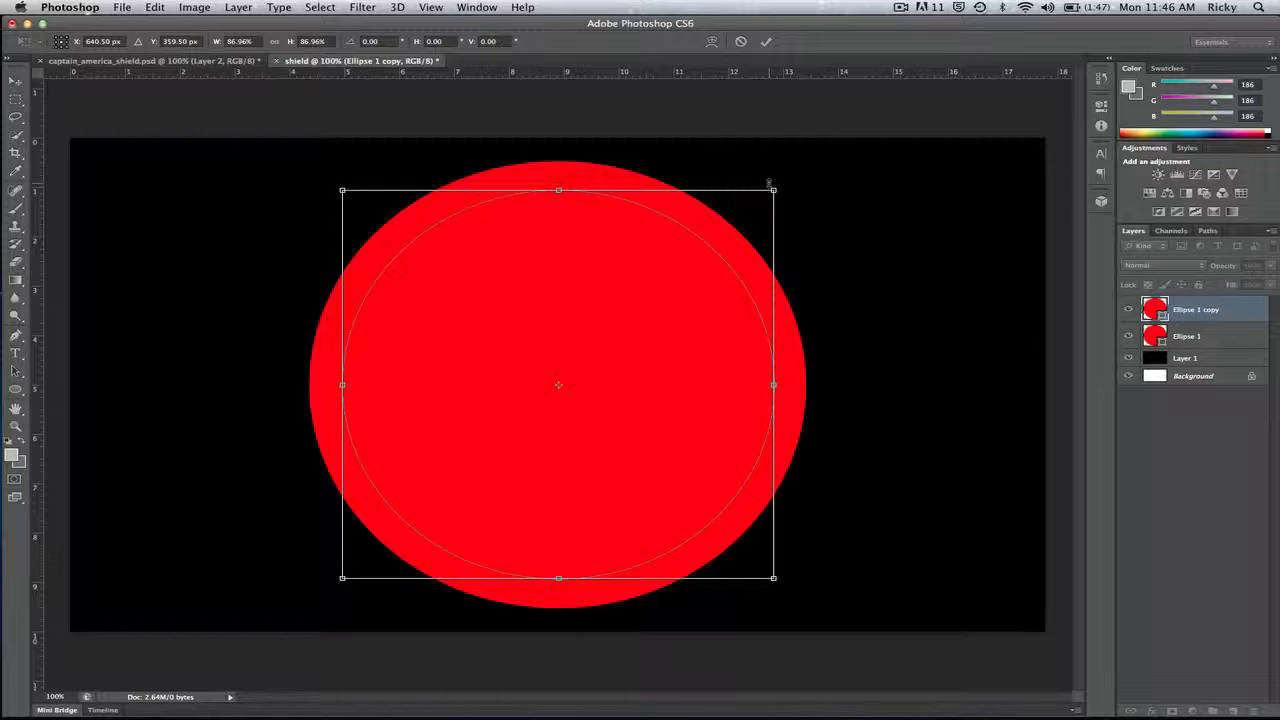
left_click(766, 42)
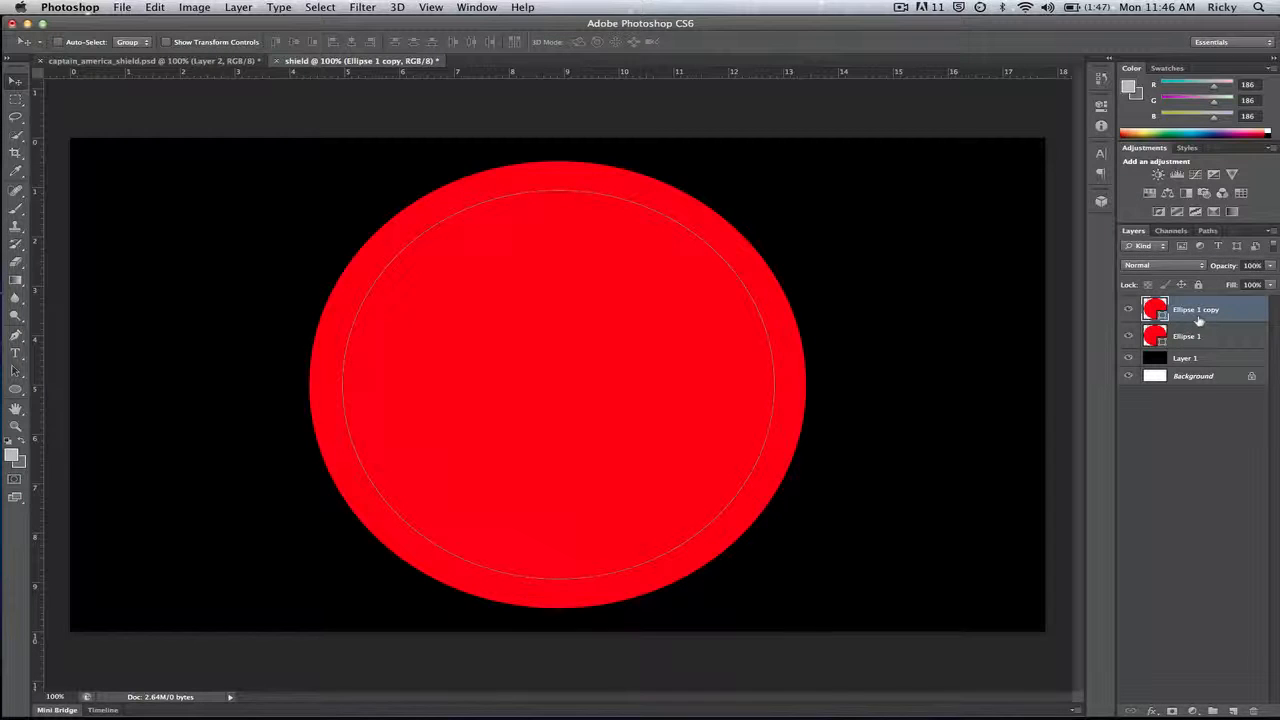
- Change the fill colour of the smaller circle copy to white, ffffff
double_click(1155, 307)
left_click(595, 78)
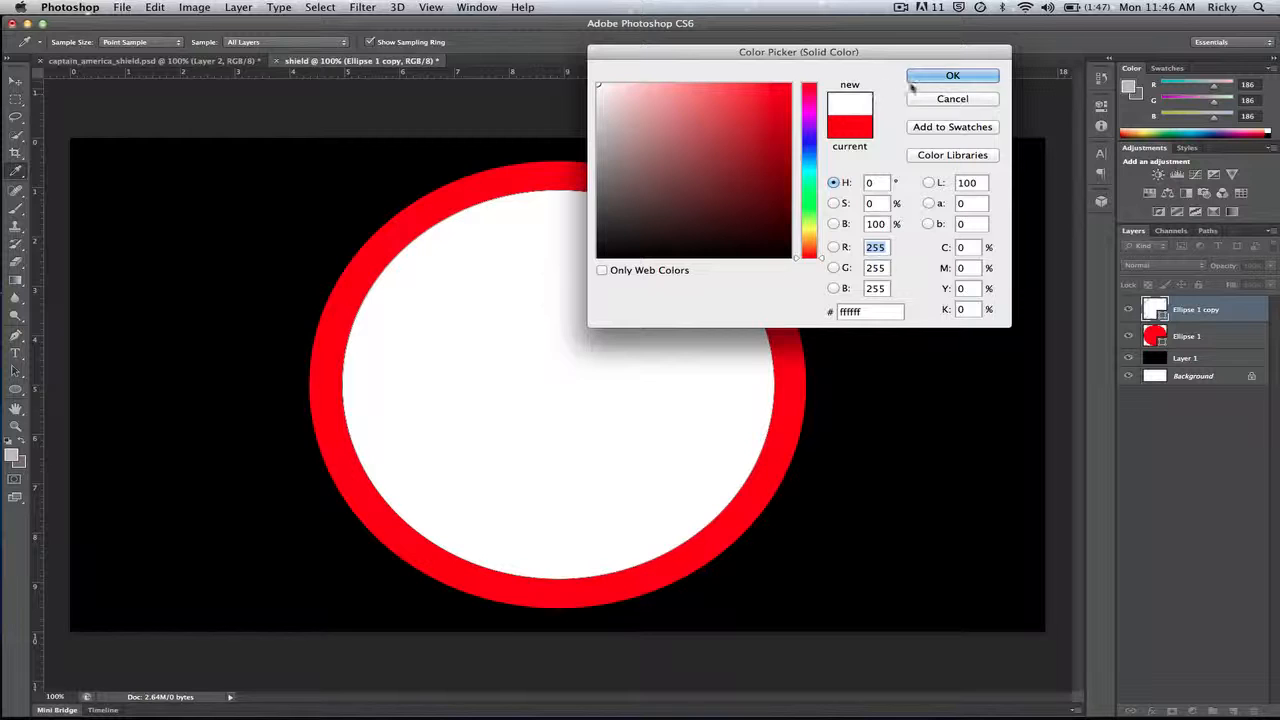
left_click(917, 79)
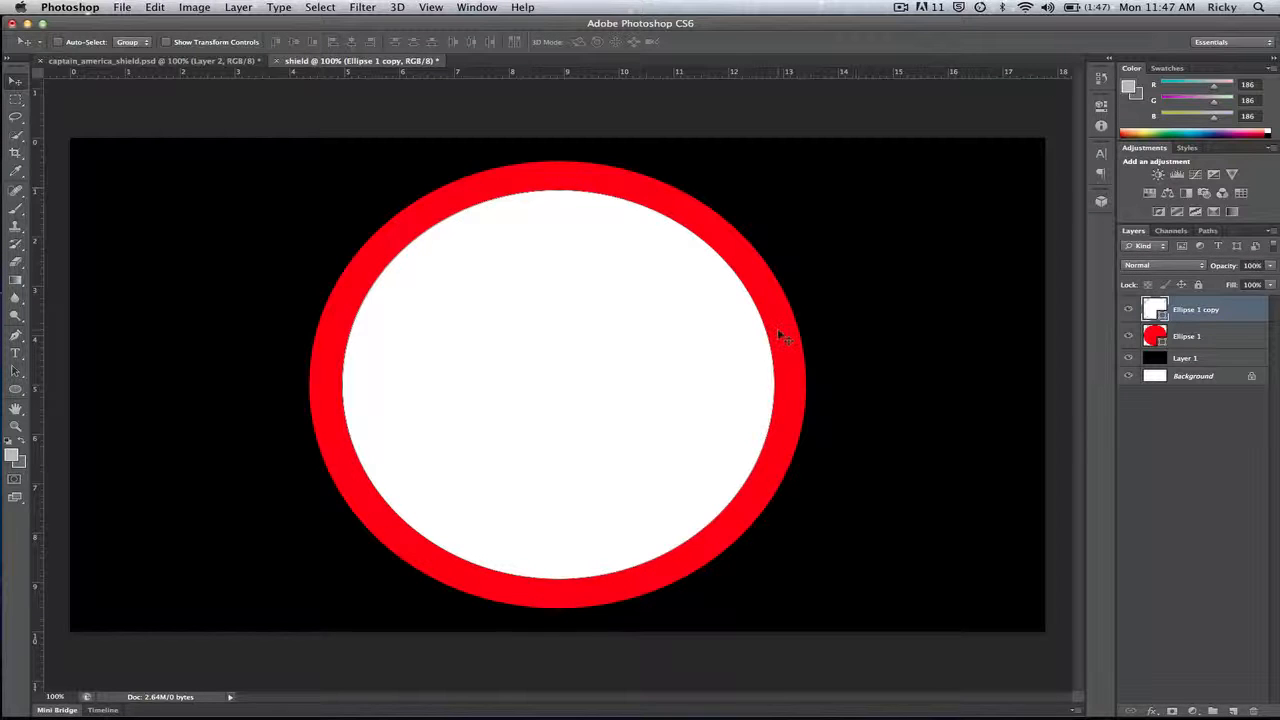
- Duplicate the white circle and scale the new copy proportionally about its centre to about 87%
key("super+j")
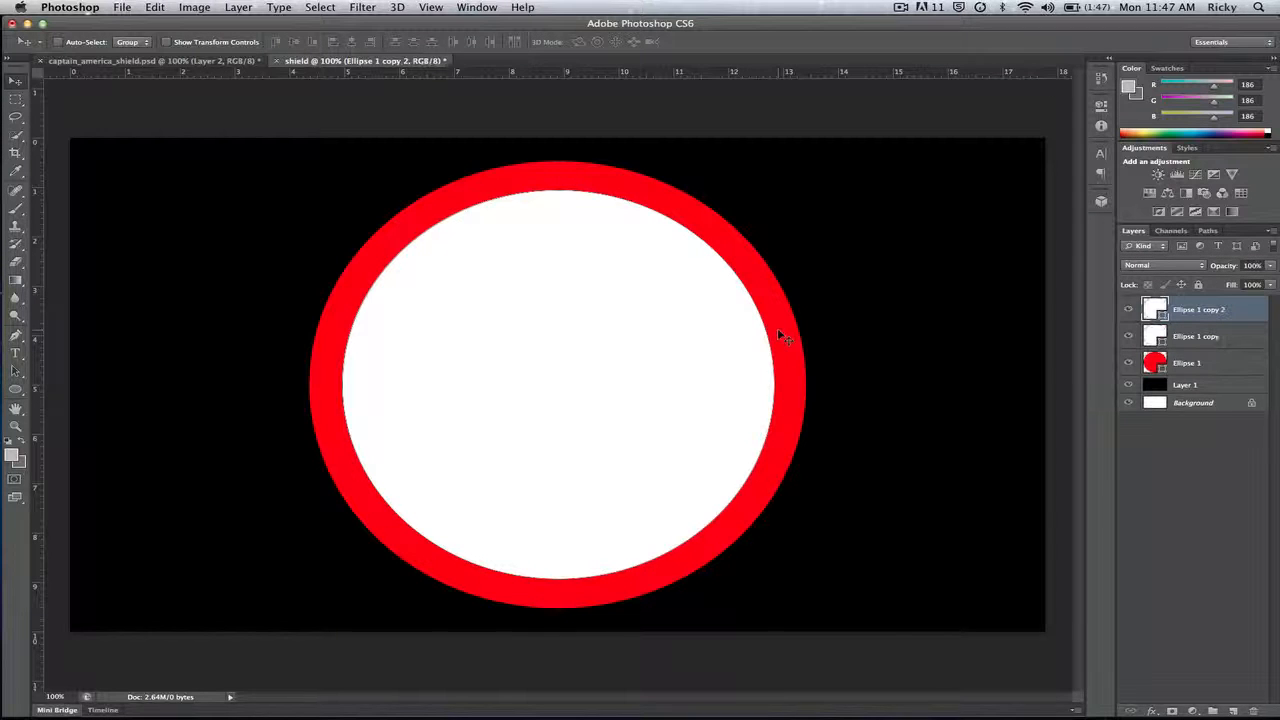
key("super+t")
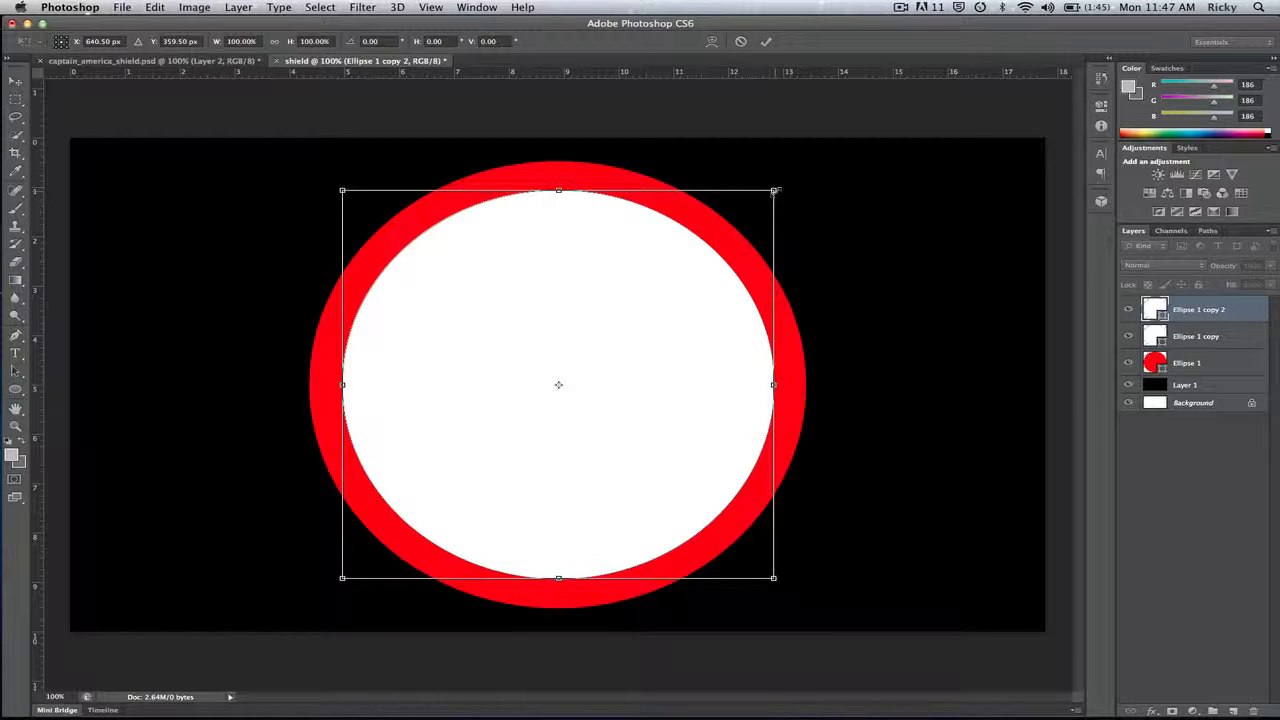
left_click_drag(774, 190, 745, 214)
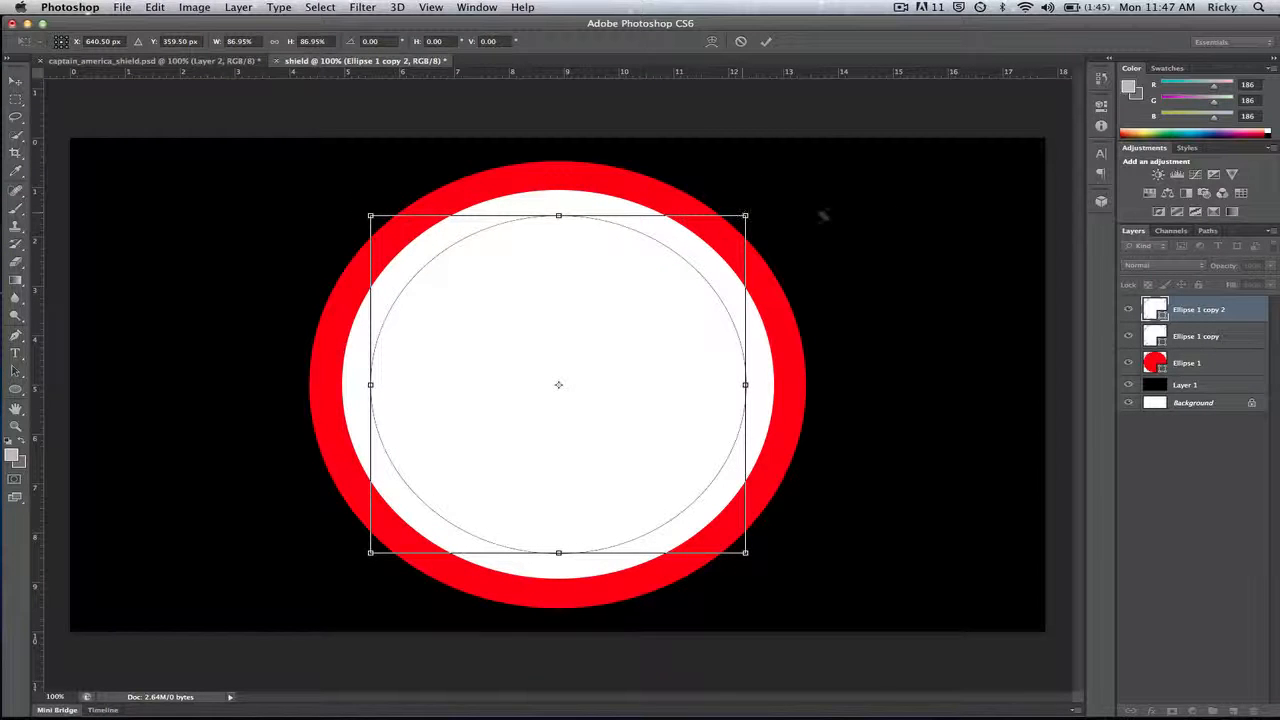
left_click(768, 44)
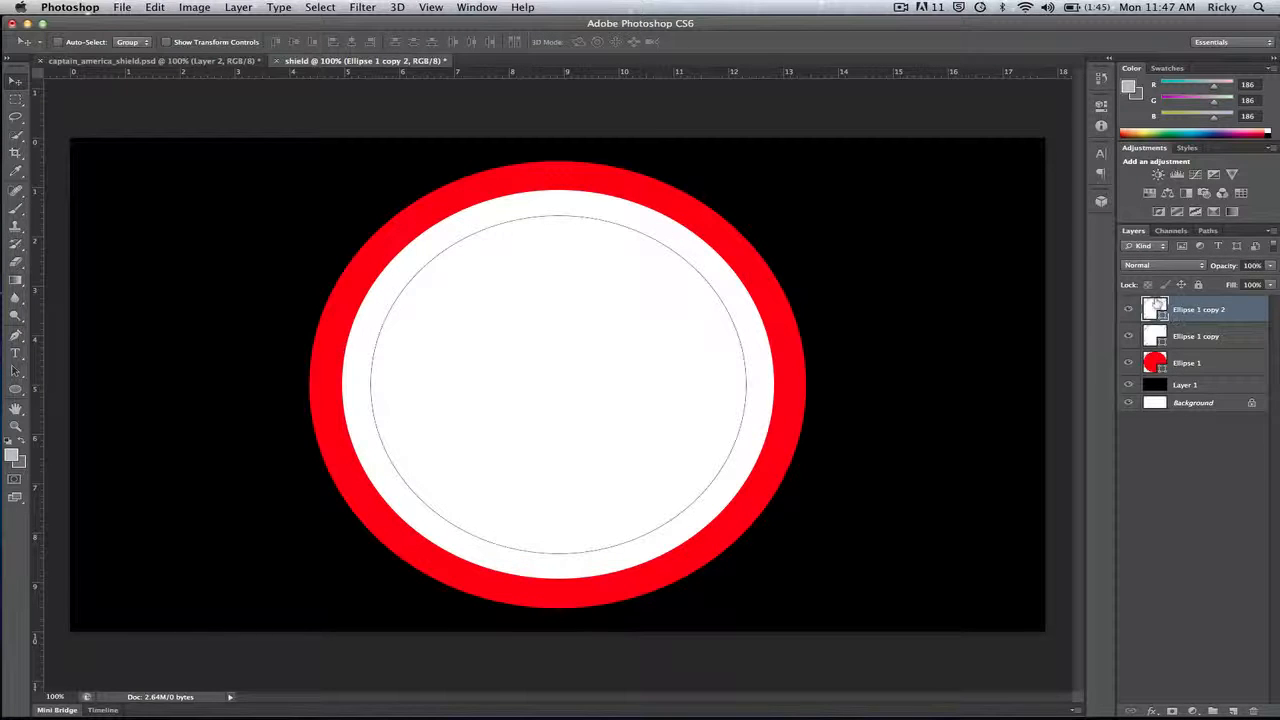
- Set the innermost circle's fill colour to f50000, matching the outer red ring
double_click(1156, 304)
left_click_drag(766, 145, 788, 103)
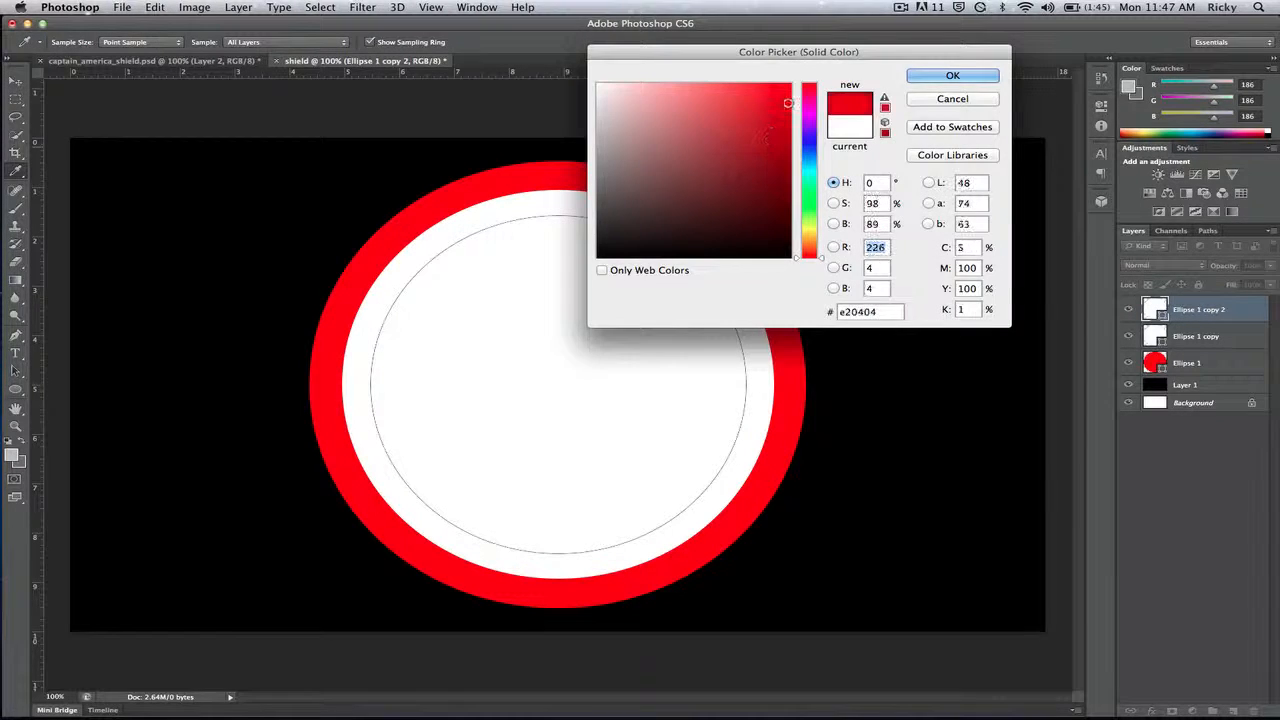
left_click_drag(895, 312, 814, 317)
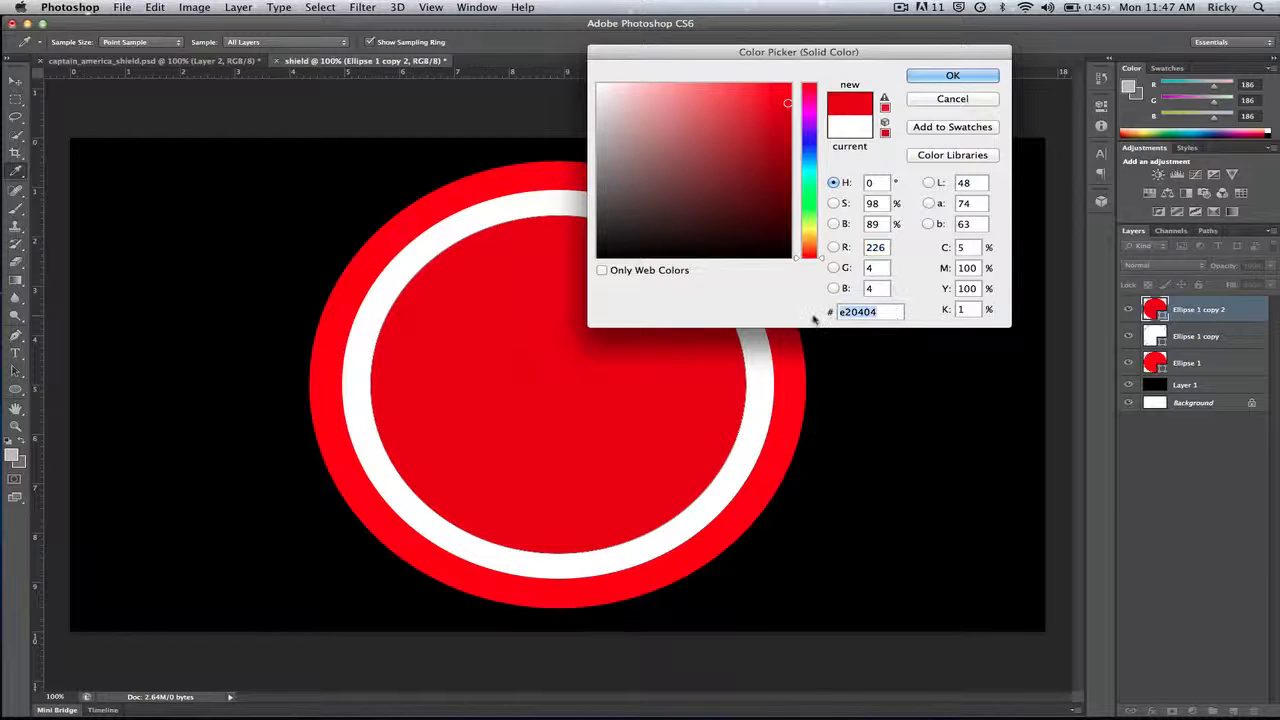
key("BackSpace")
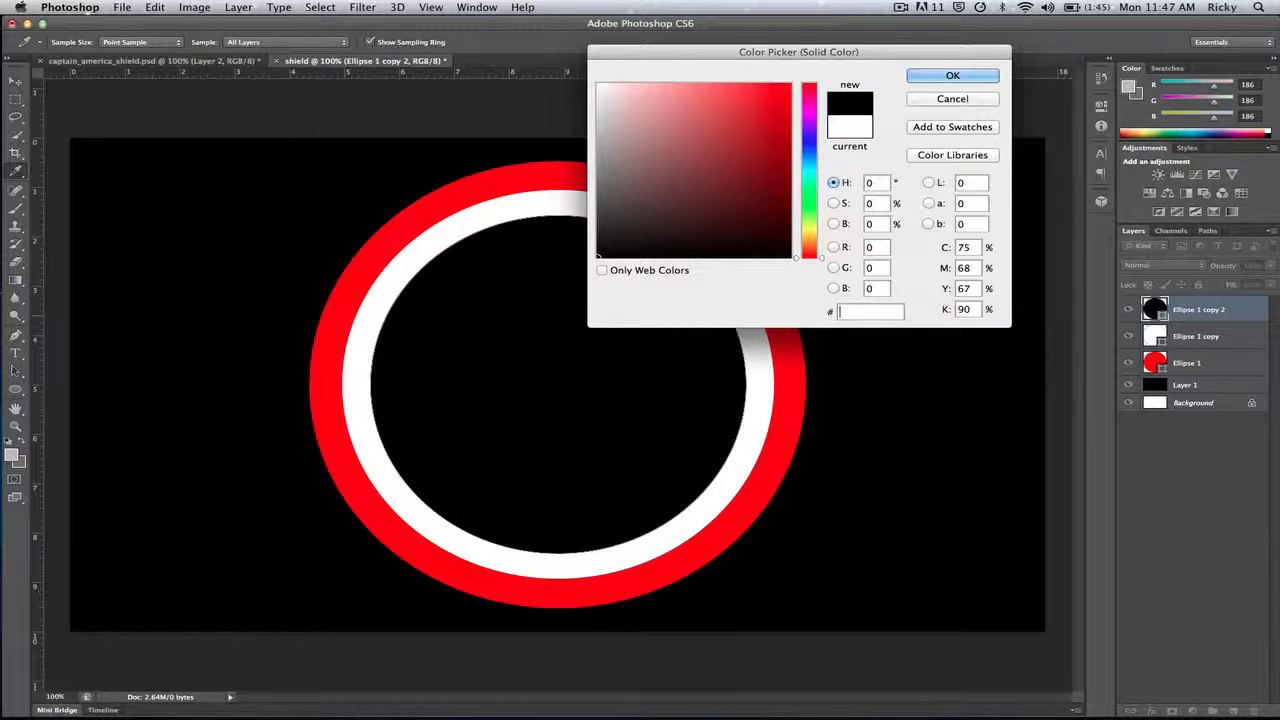
type("f50")
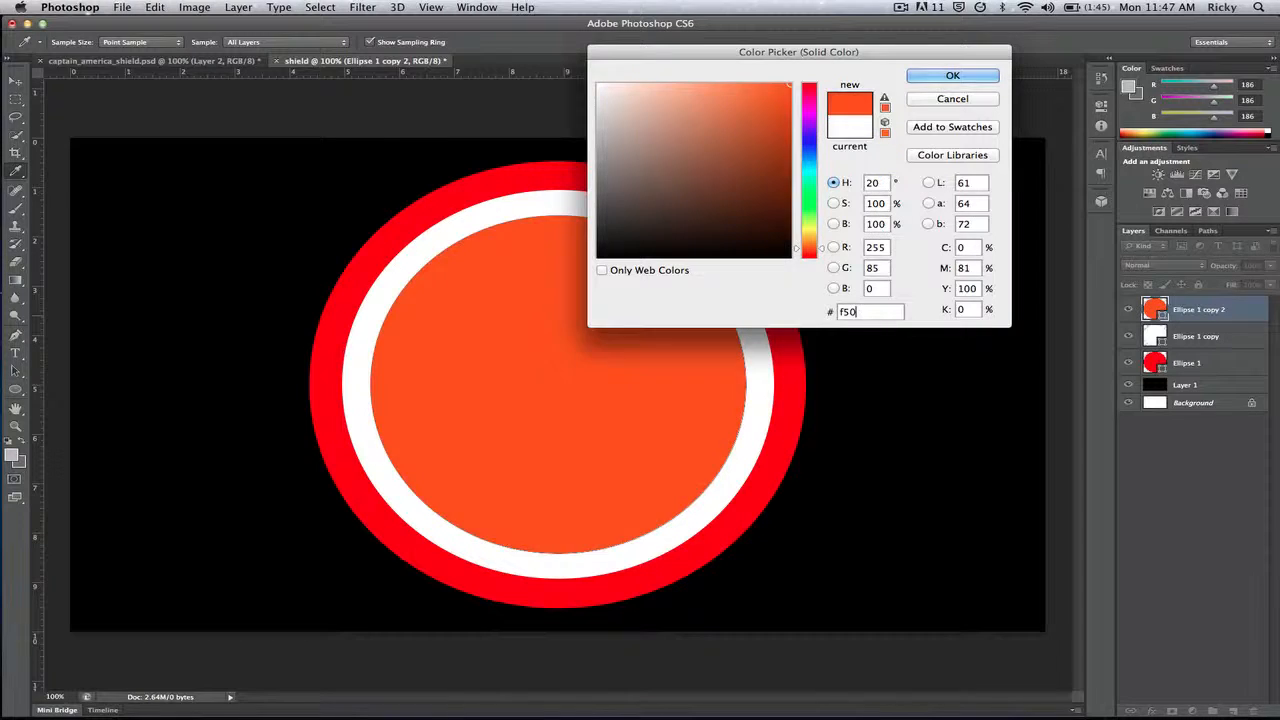
type("000")
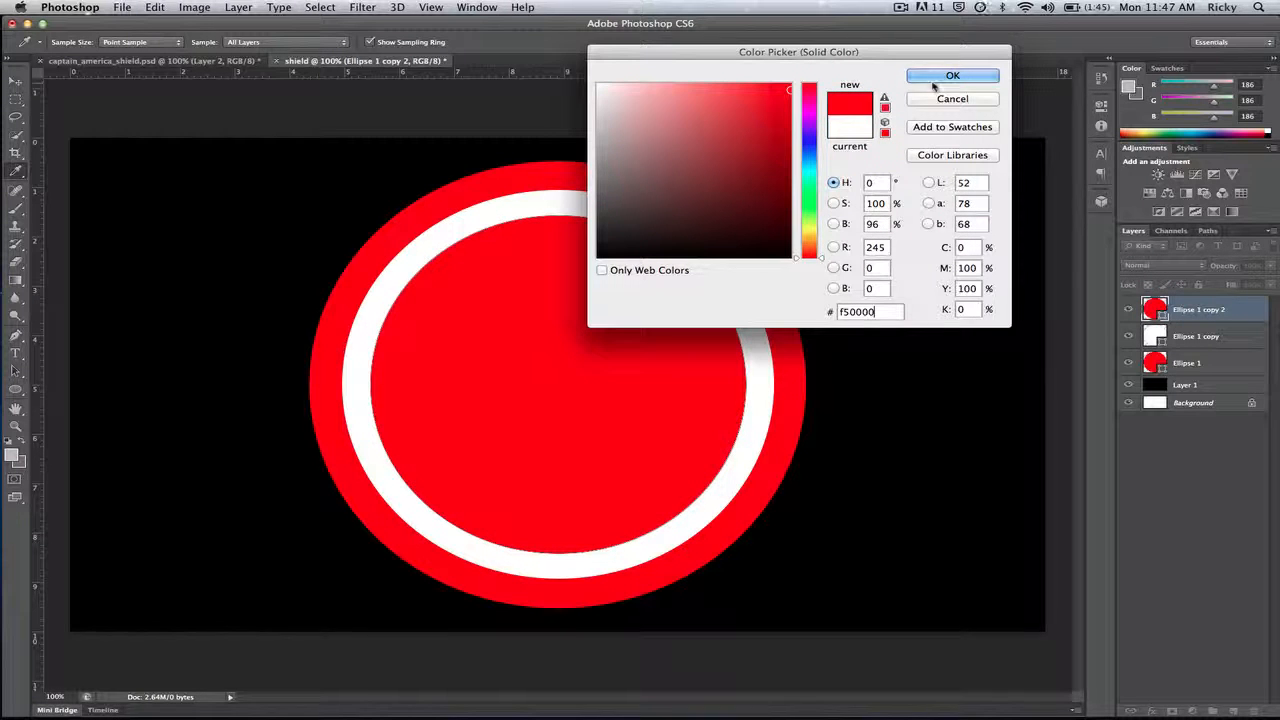
left_click(937, 80)
key("super+t")
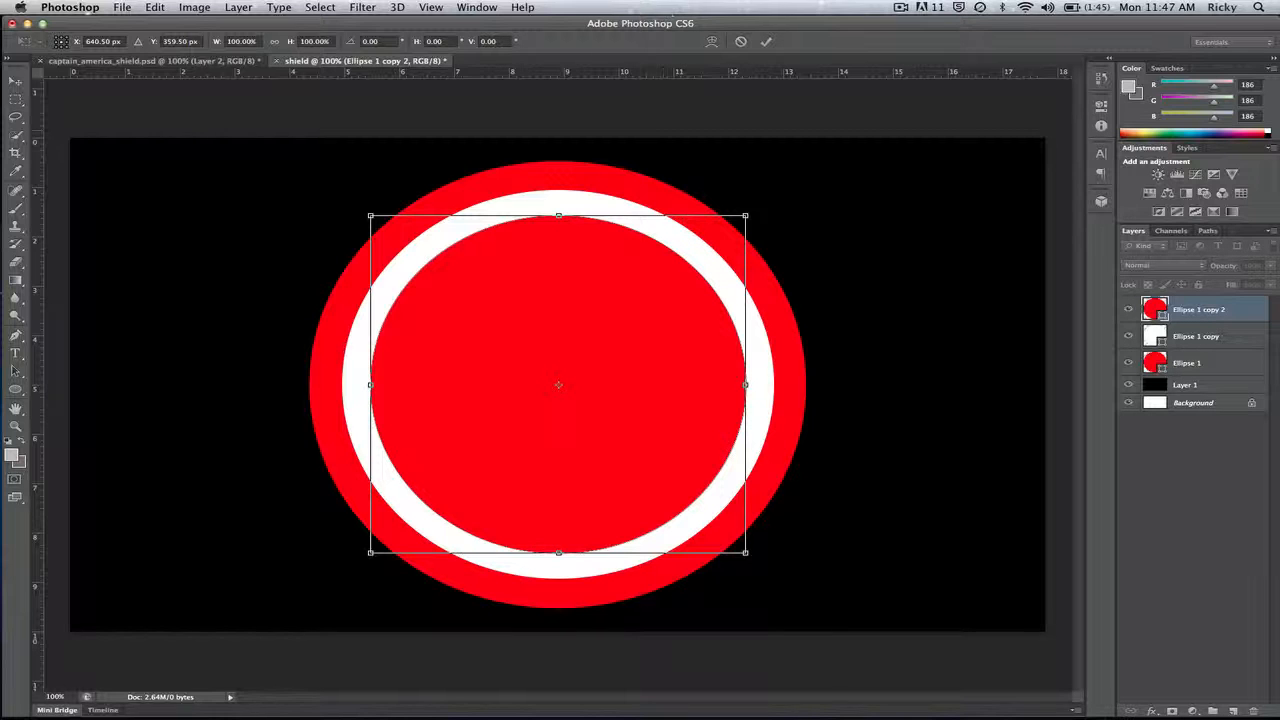
left_click(740, 41)
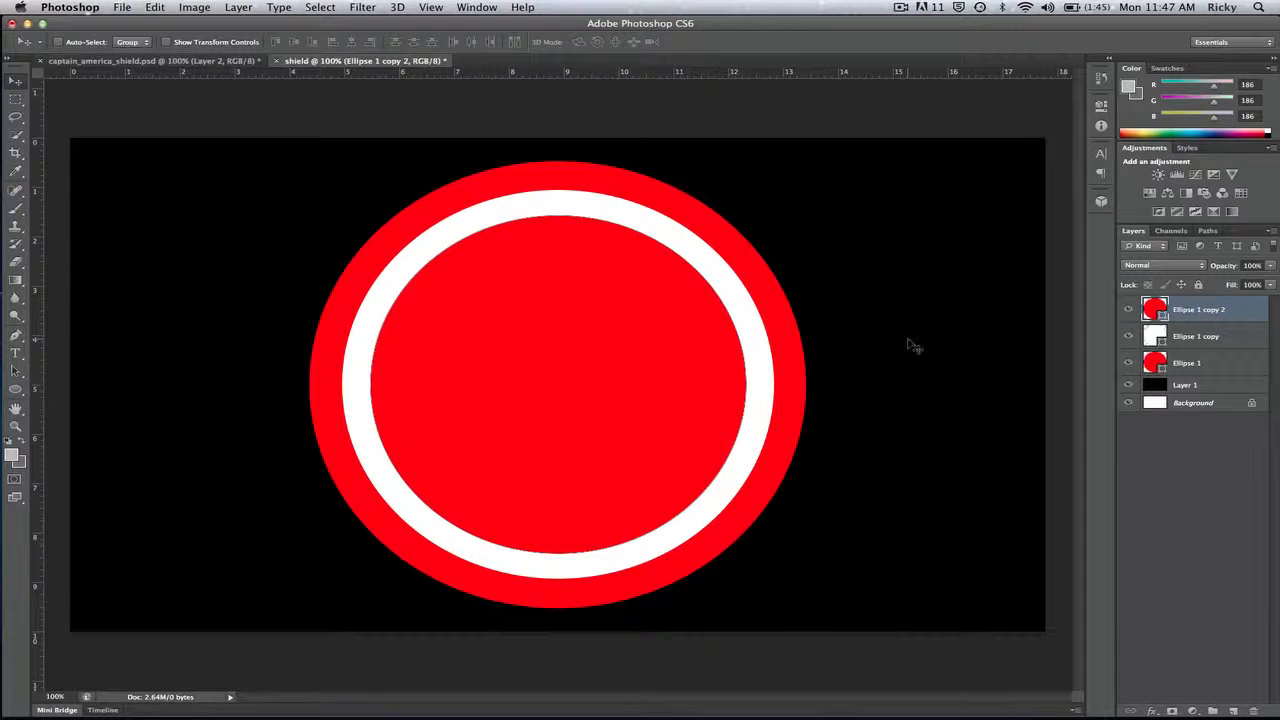
- Duplicate the inner red circle and scale the copy proportionally about its centre to about 87%
key("super+j")
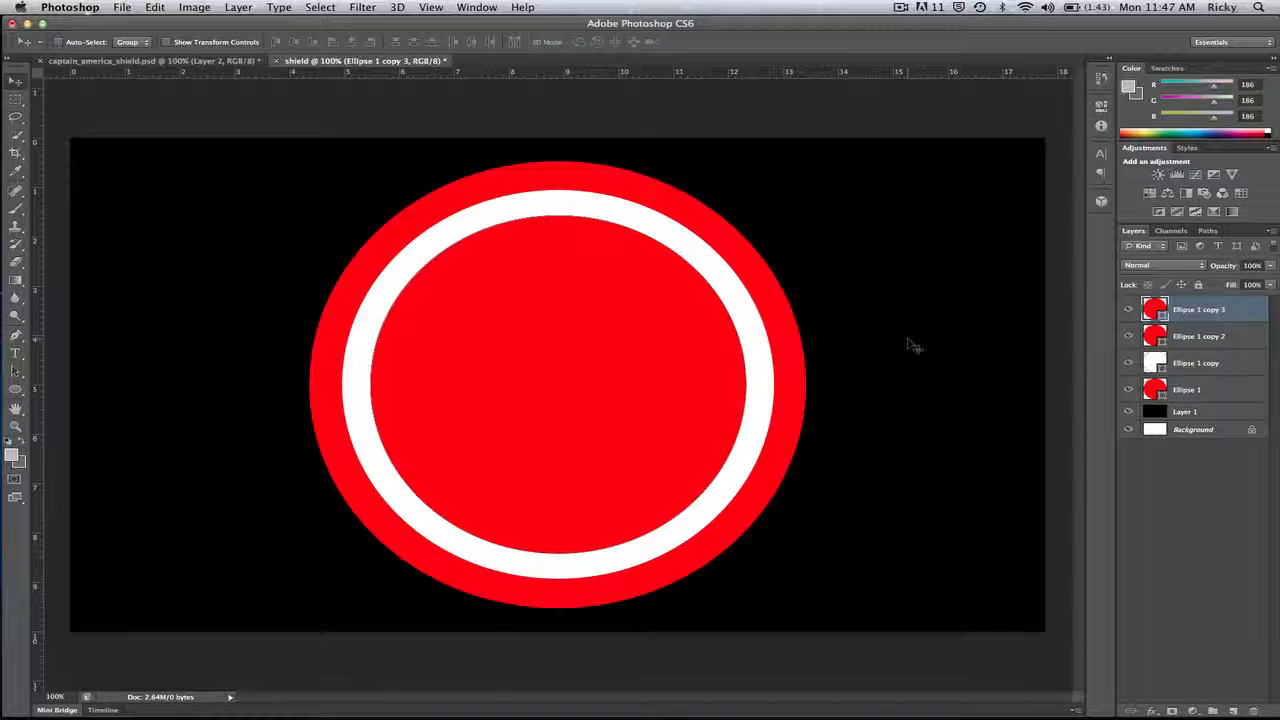
key("super+t")
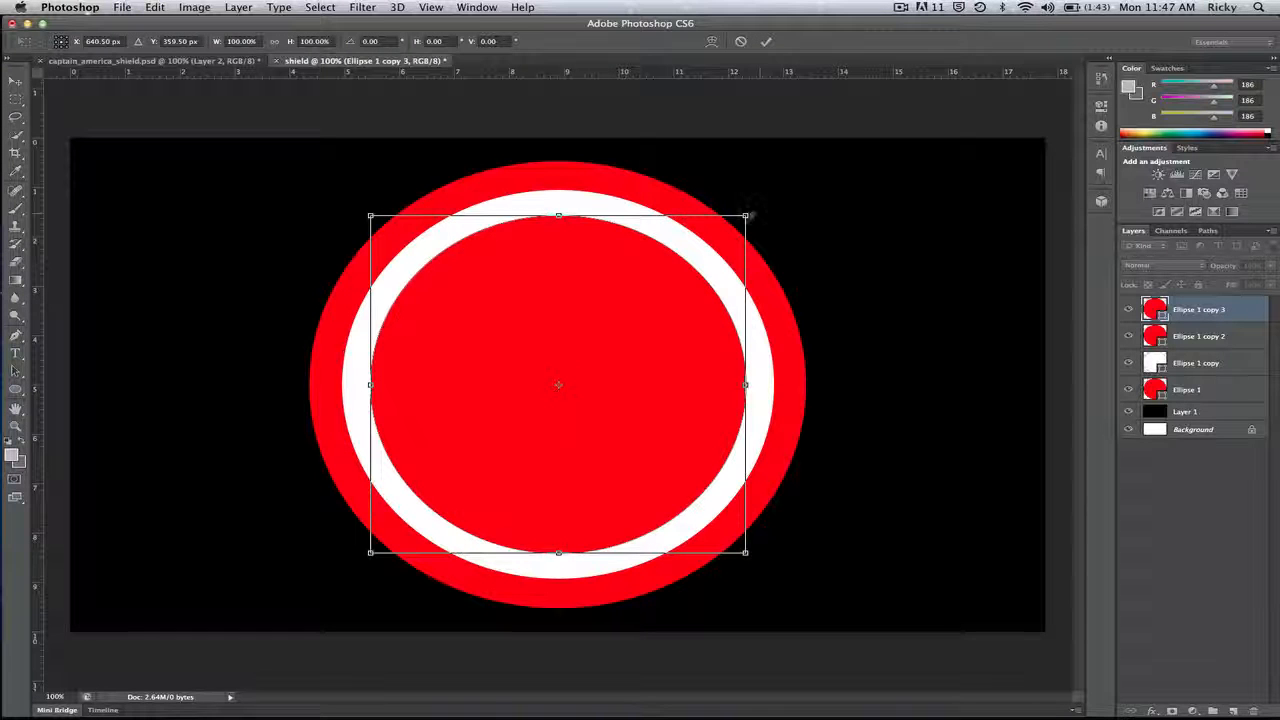
left_click_drag(747, 216, 722, 241)
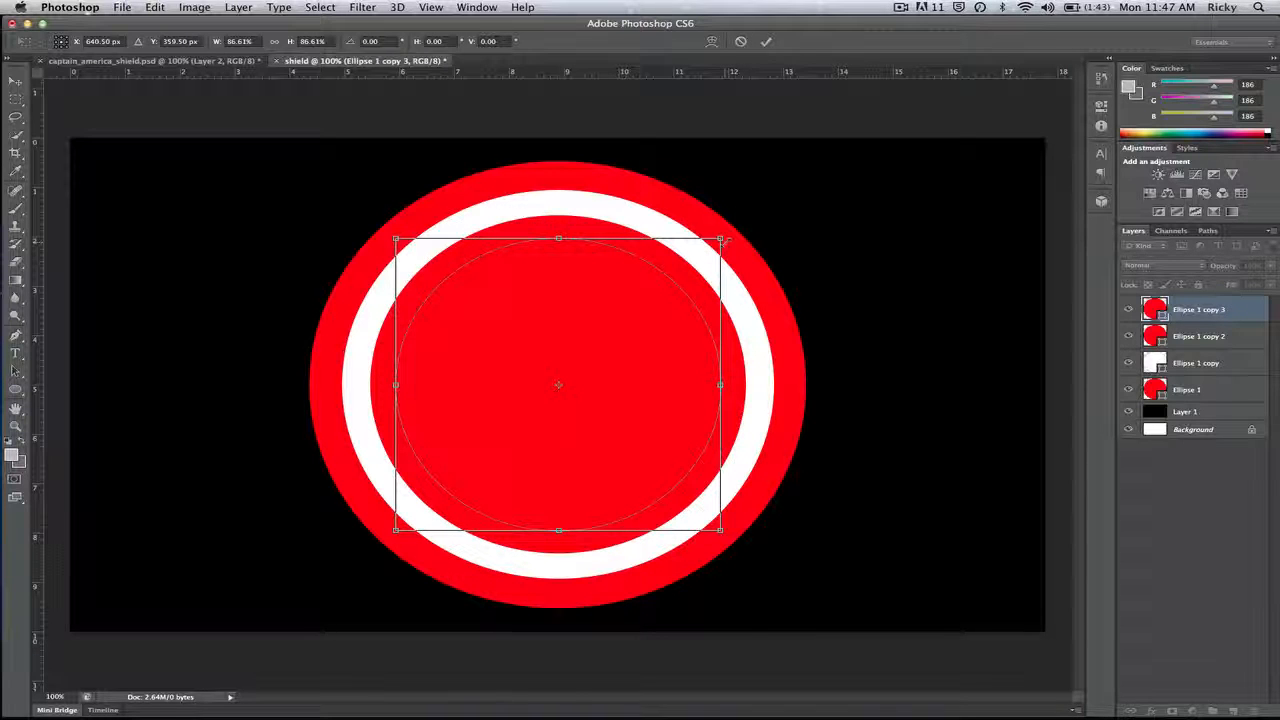
left_click(766, 41)
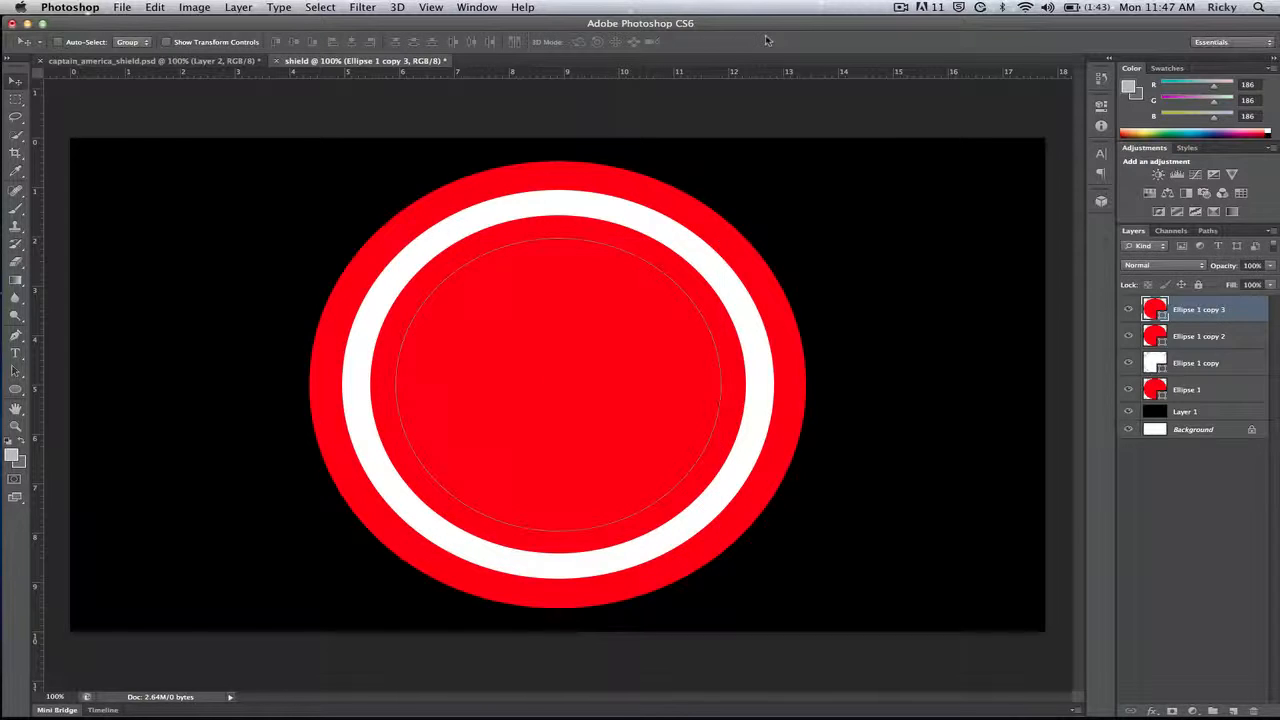
- Change the fill colour of the innermost circle to blue, 003ff5
double_click(1150, 309)
double_click(868, 247)
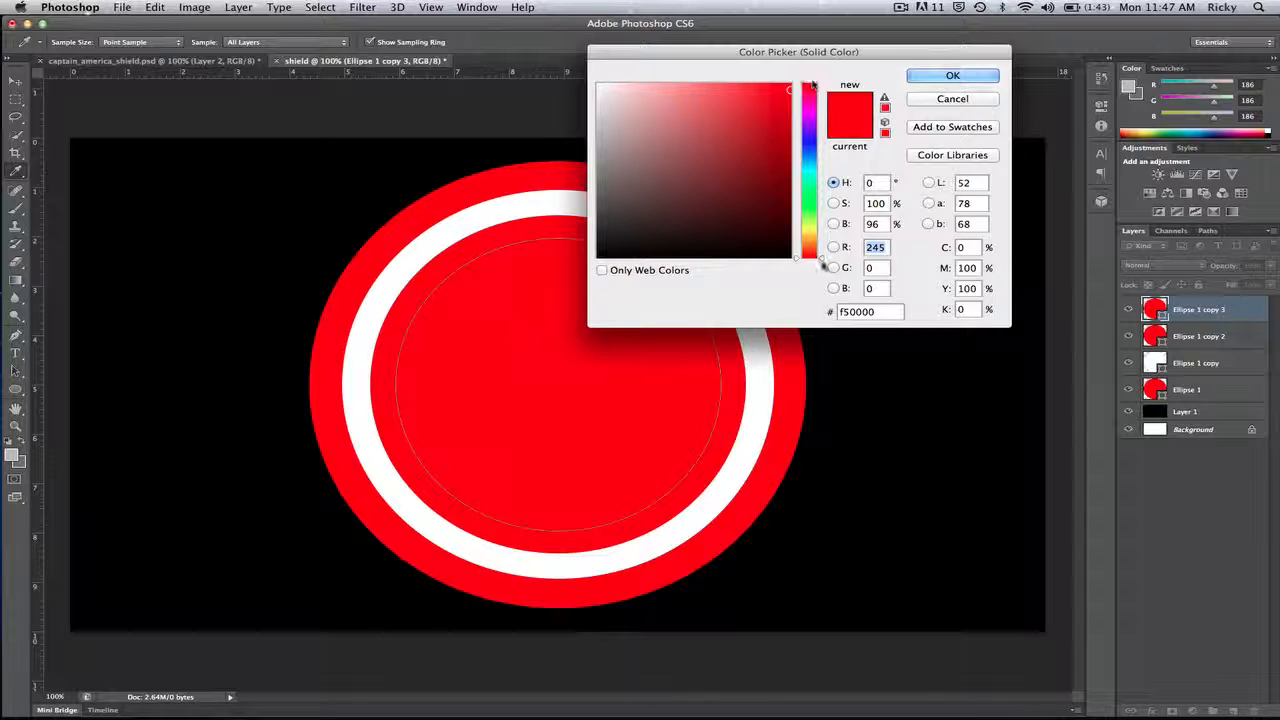
left_click_drag(818, 255, 817, 150)
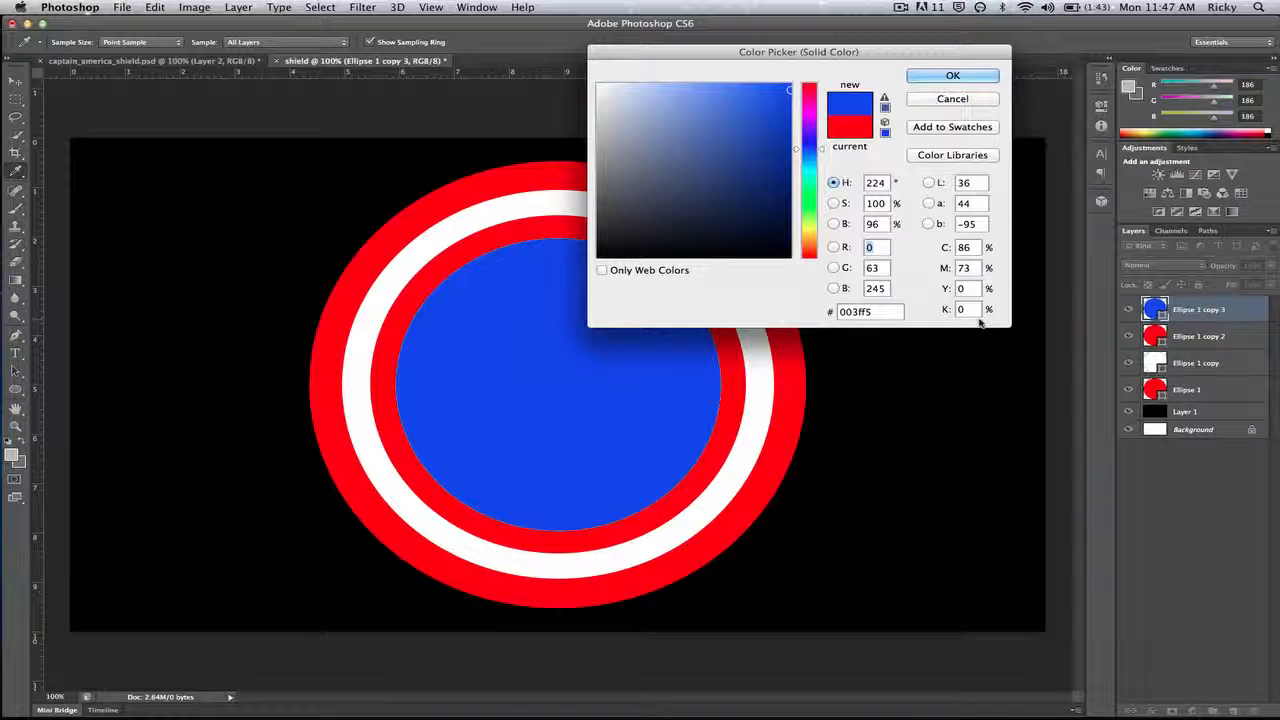
left_click(955, 76)
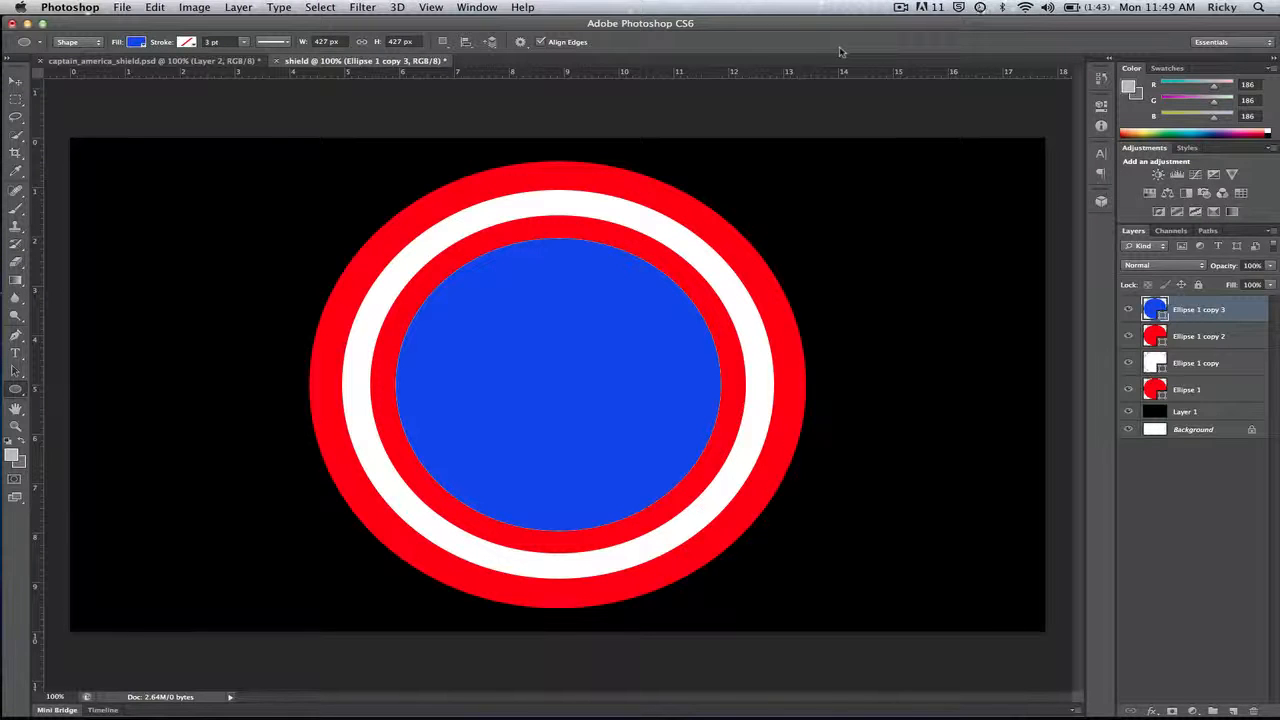
- Draw a five-pointed star about 388 px in size outward from the blue circle's centre with the Polygon tool
left_click(18, 392)
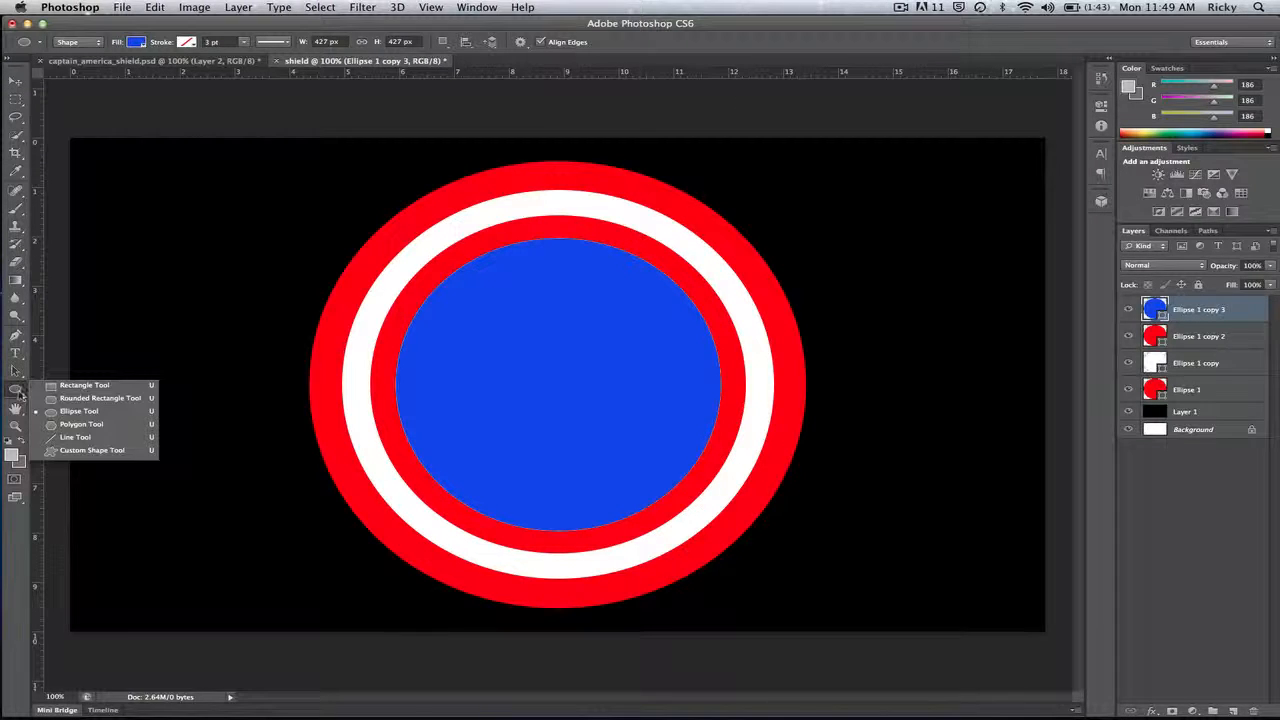
left_click(101, 426)
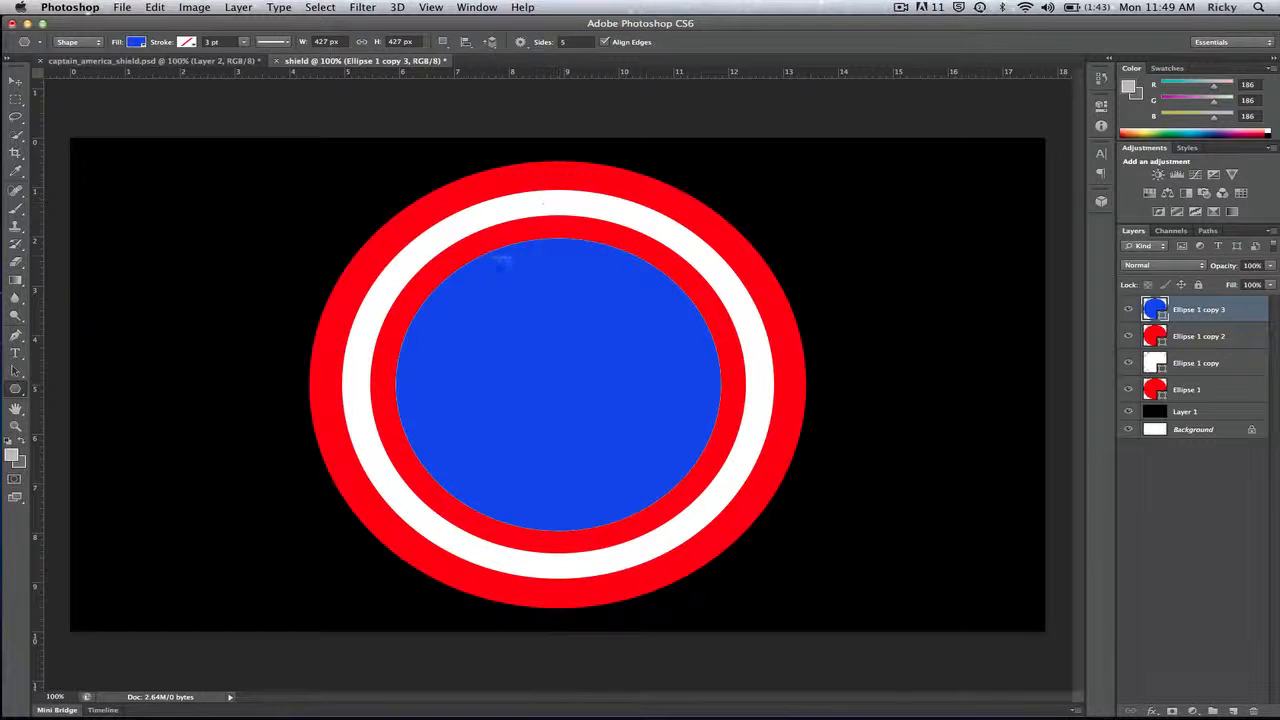
left_click_drag(557, 383, 700, 455)
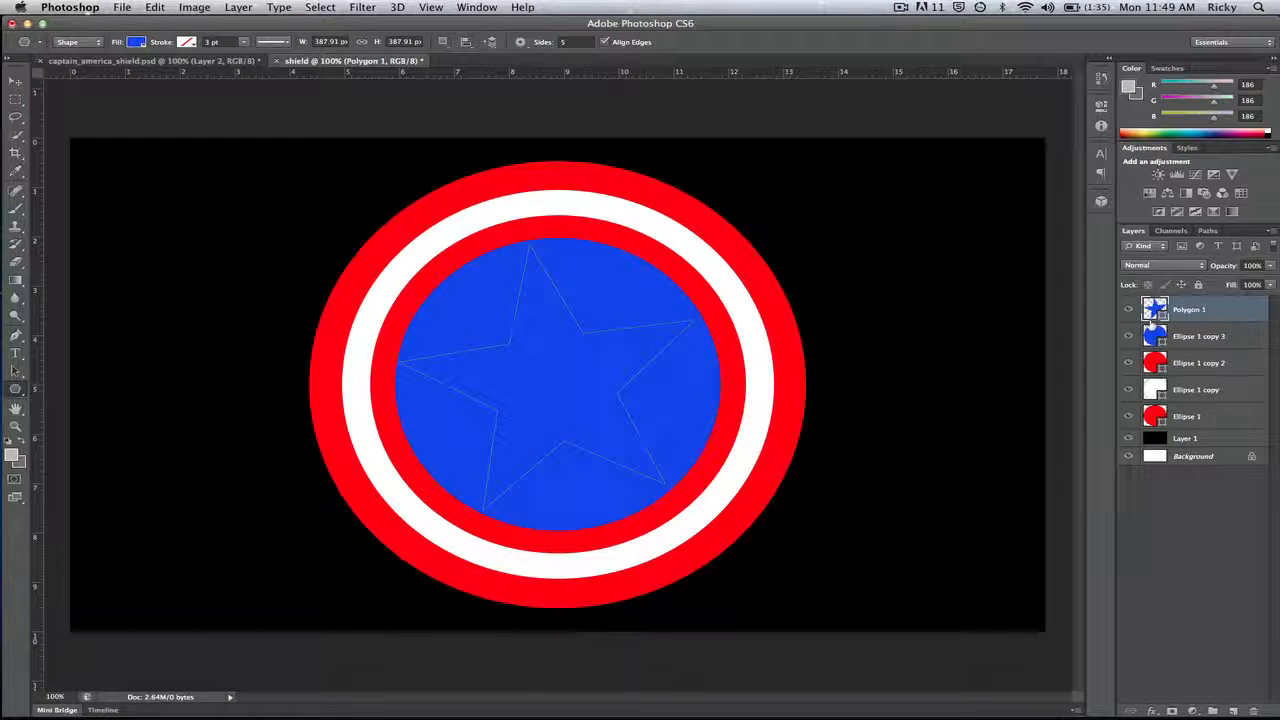
- Change the star's fill colour to white, ffffff
double_click(1154, 311)
left_click_drag(698, 171, 581, 80)
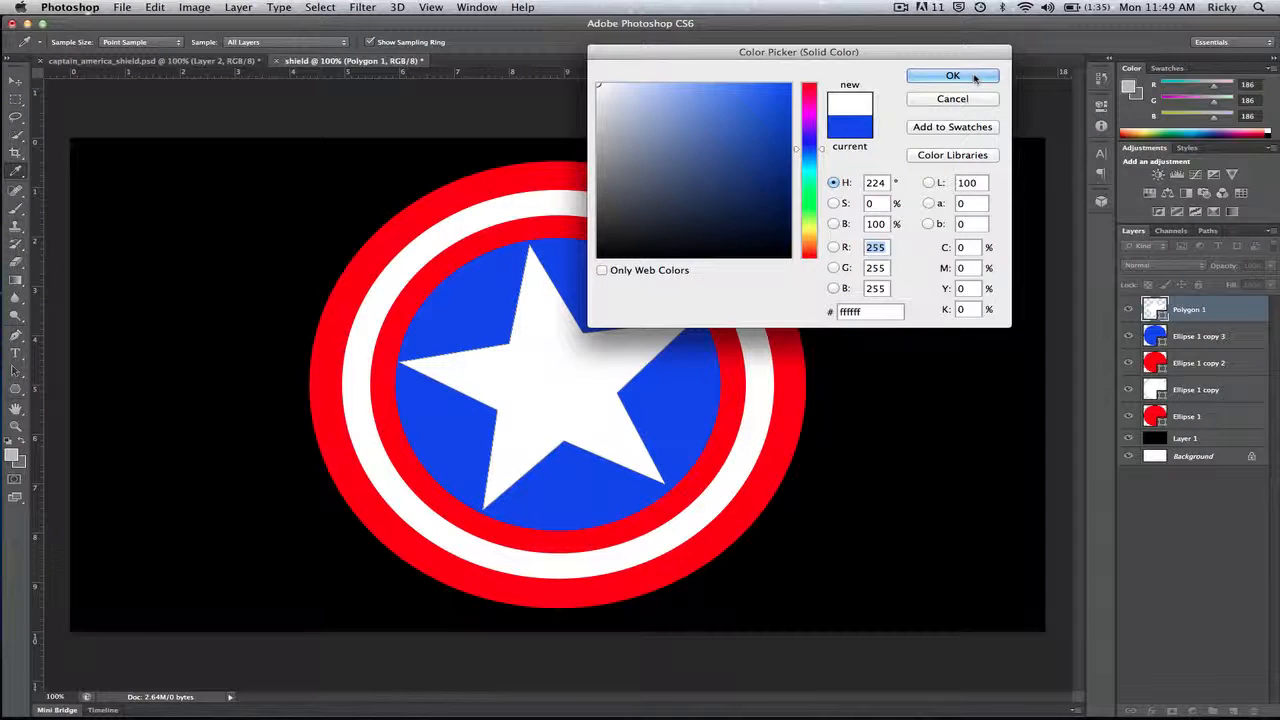
left_click(971, 77)
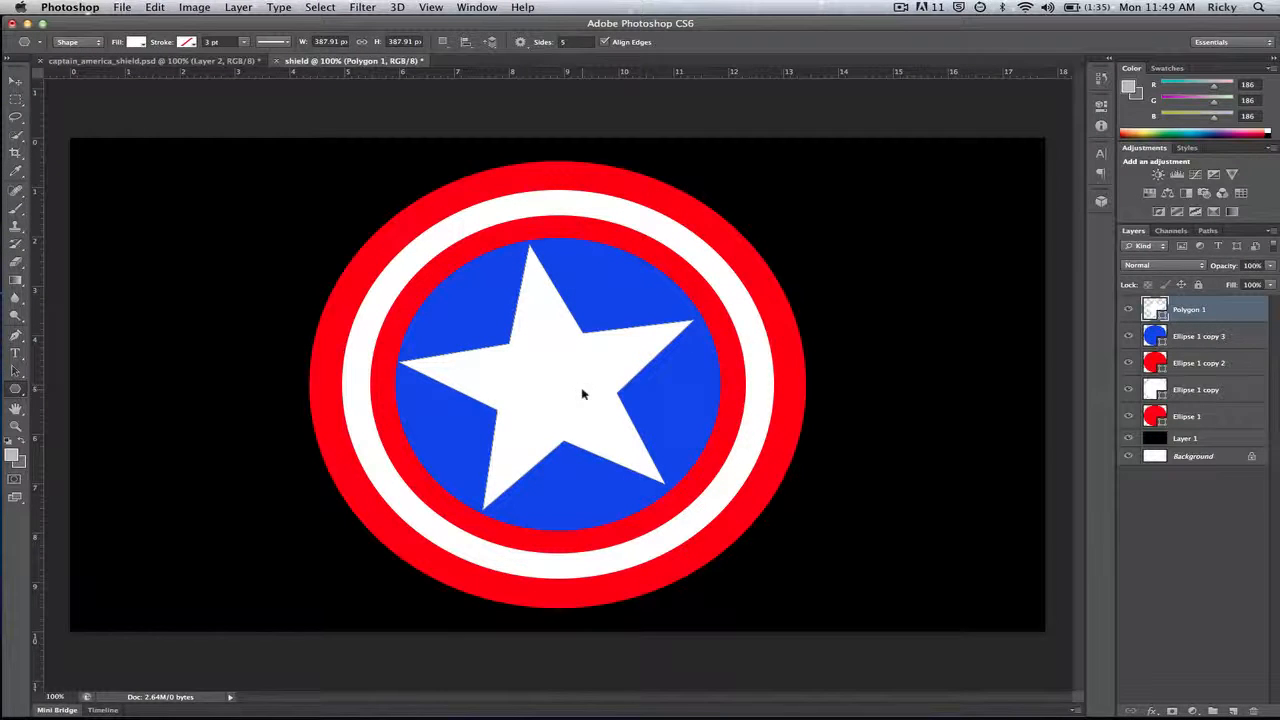
- Rotate the white star clockwise by about 10 degrees so that one point faces straight up
key("super+t")
left_click_drag(709, 230, 745, 248)
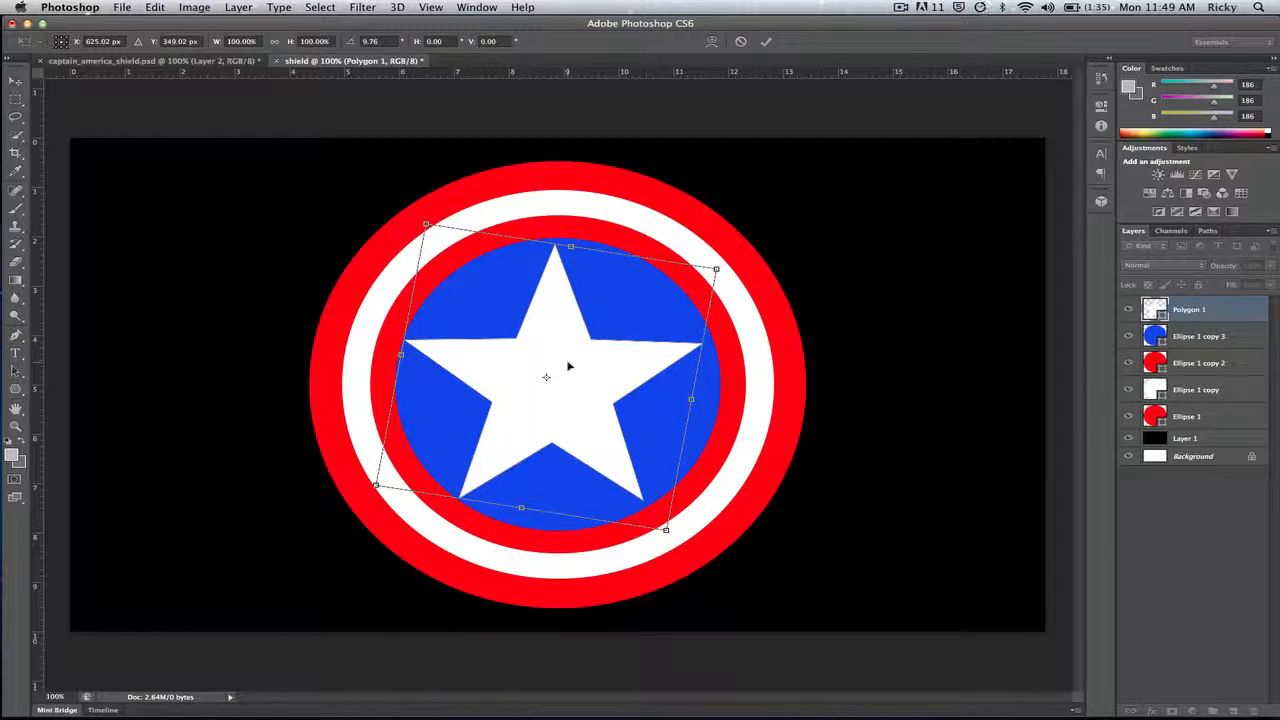
key("Return")
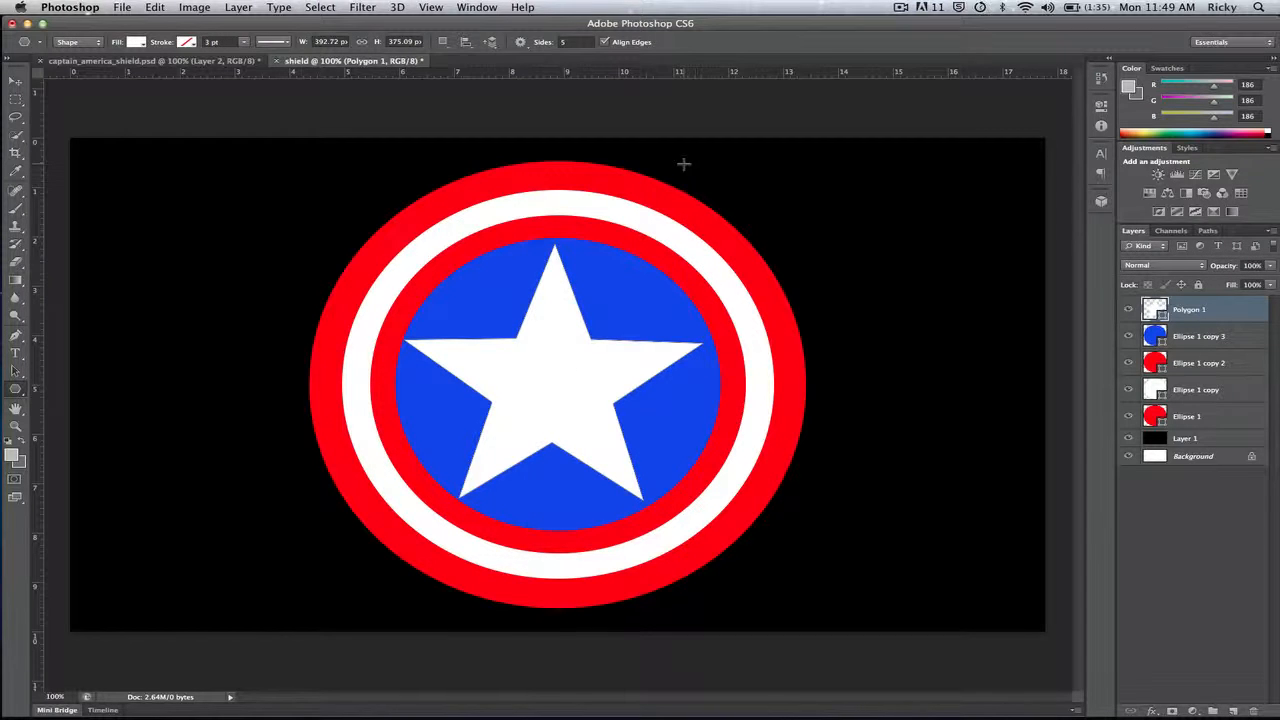
- Align the star's vertical and horizontal centres to the whole canvas, leaving nothing selected
left_click(14, 86)
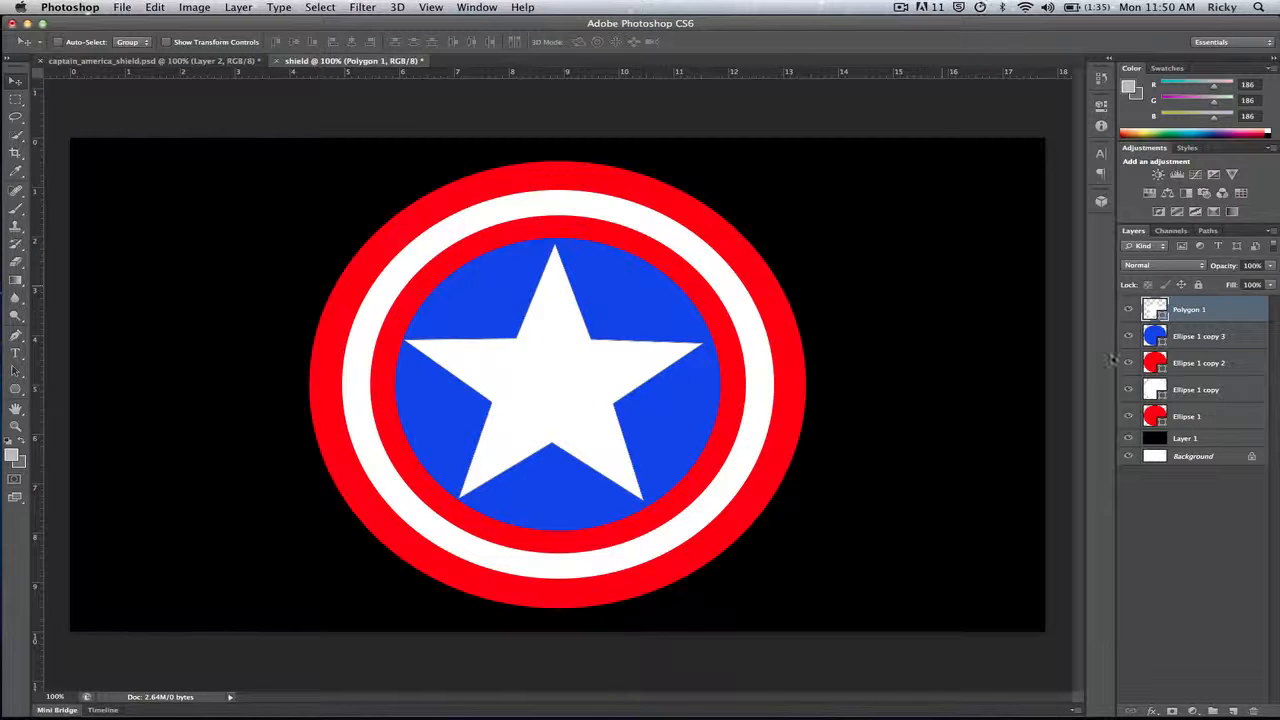
key("super+a")
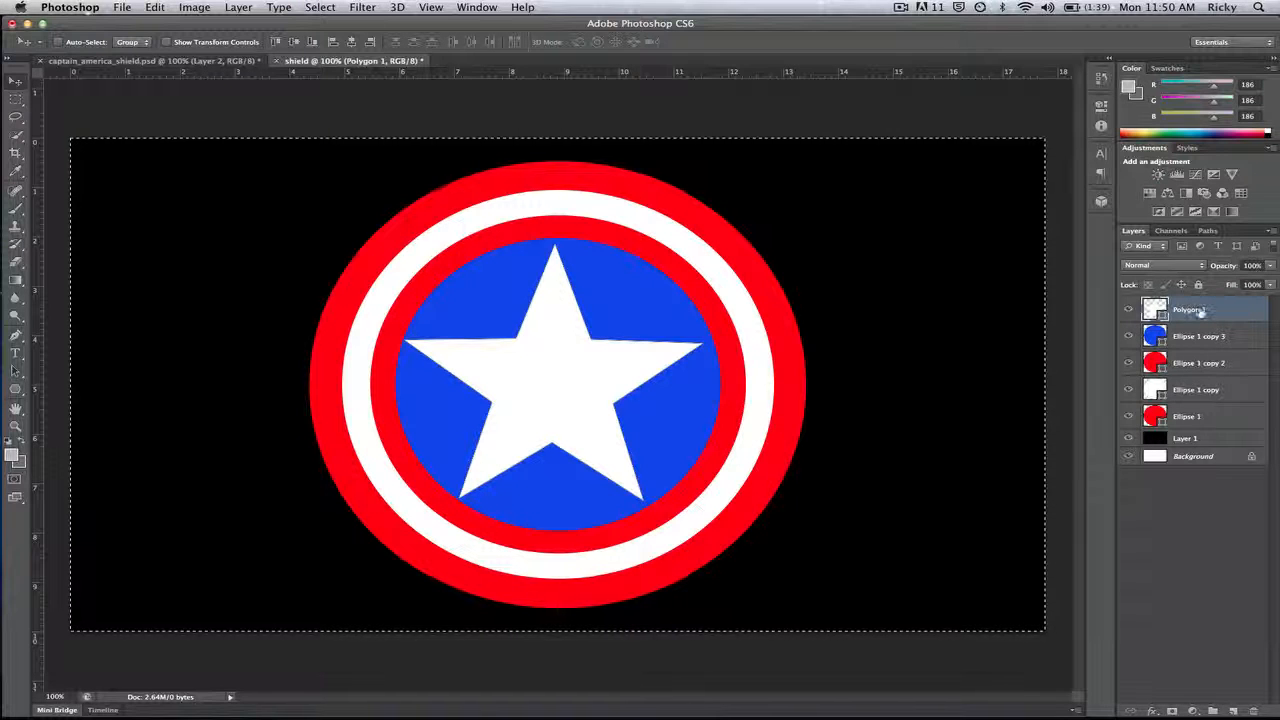
left_click(295, 43)
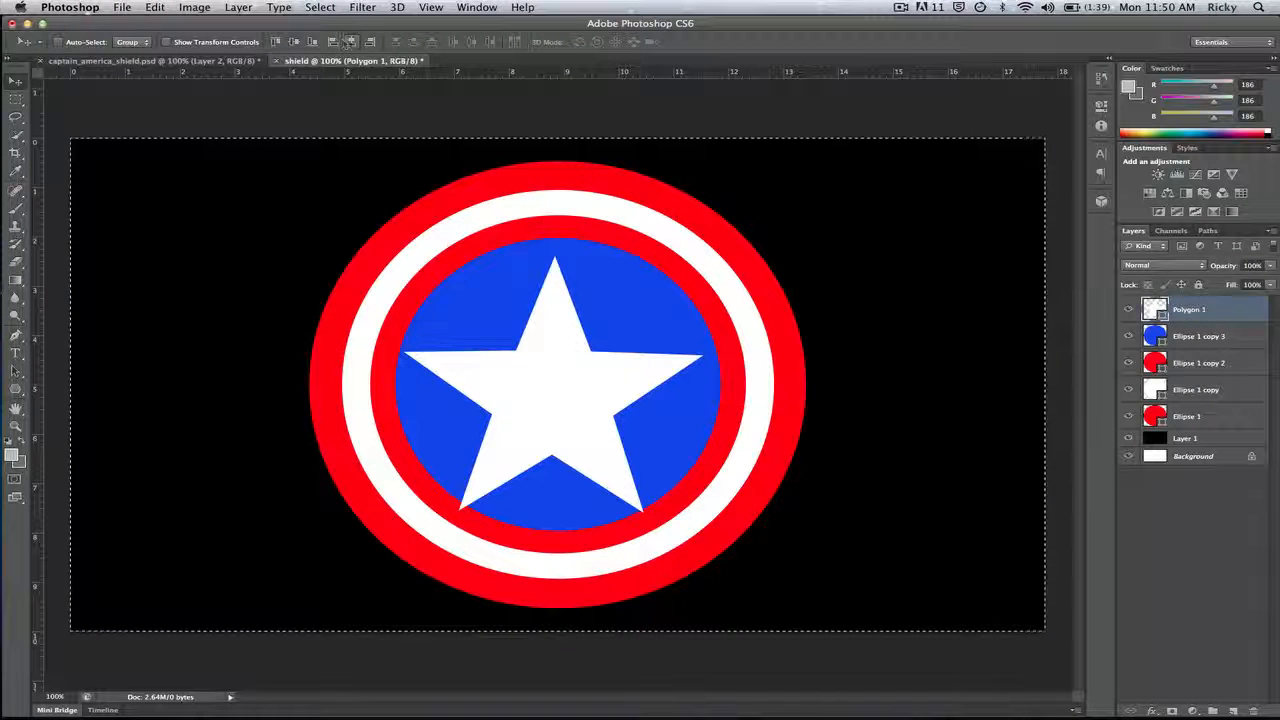
left_click(352, 43)
key("ctrl+d")
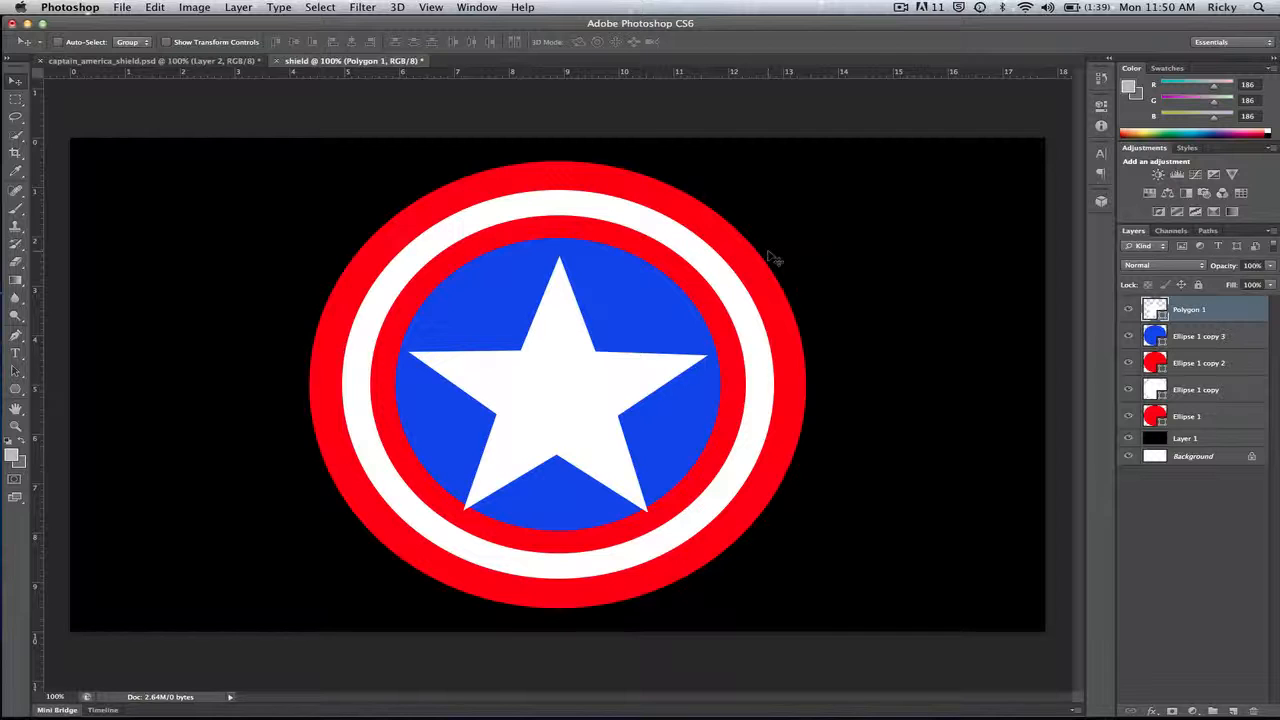
- Nudge the star slightly upward so that its points sit evenly inside the blue circle
key("Up")
key("Up")
key("Up")
key("Up")
key("Up")
key("Up")
key("Up")
key("Up")
key("Up")
key("Up")
key("Up")
key("Up")
key("Up")
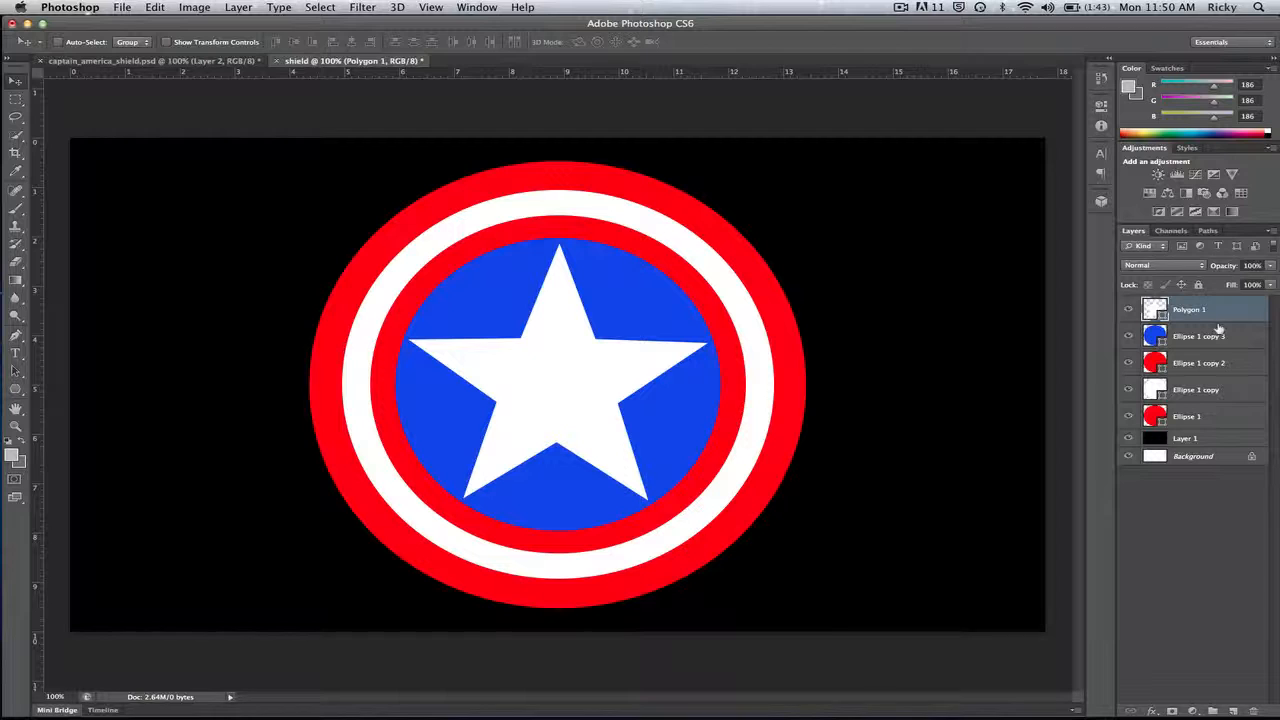
- Add a Bevel & Emboss effect with a depth of 511% to the outermost red circle, Ellipse 1
left_click(1201, 419)
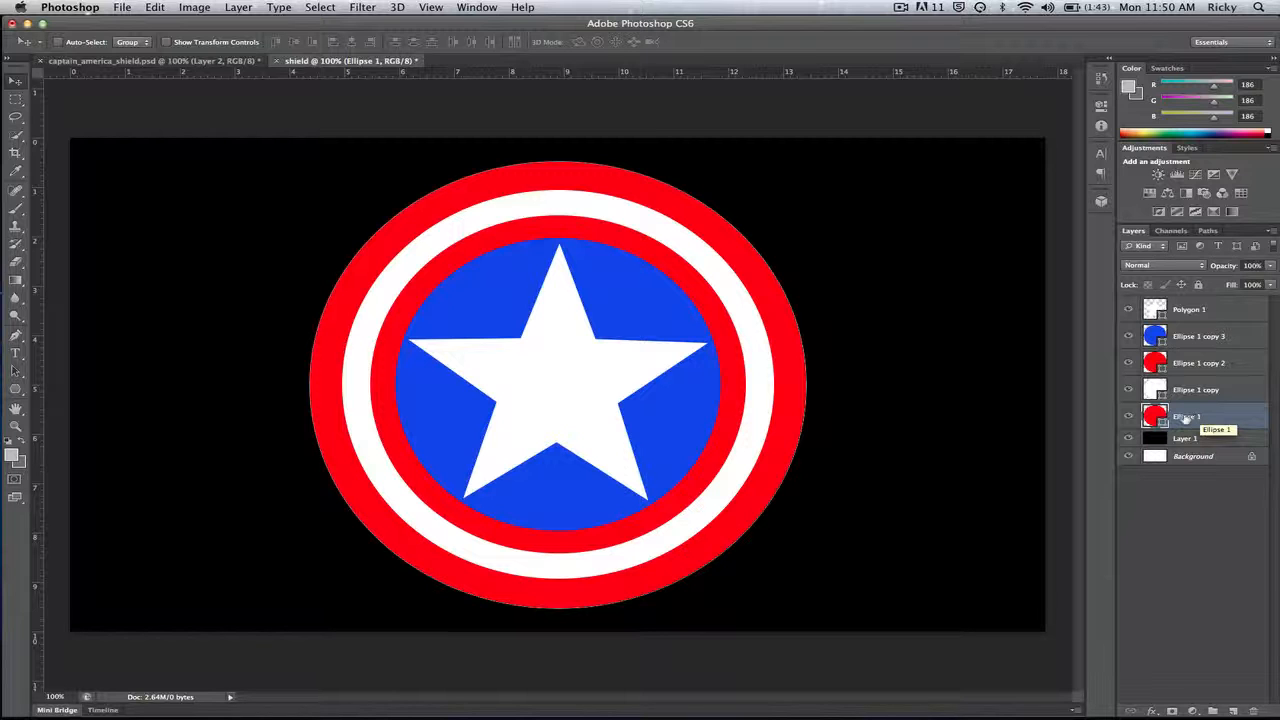
right_click(1206, 414)
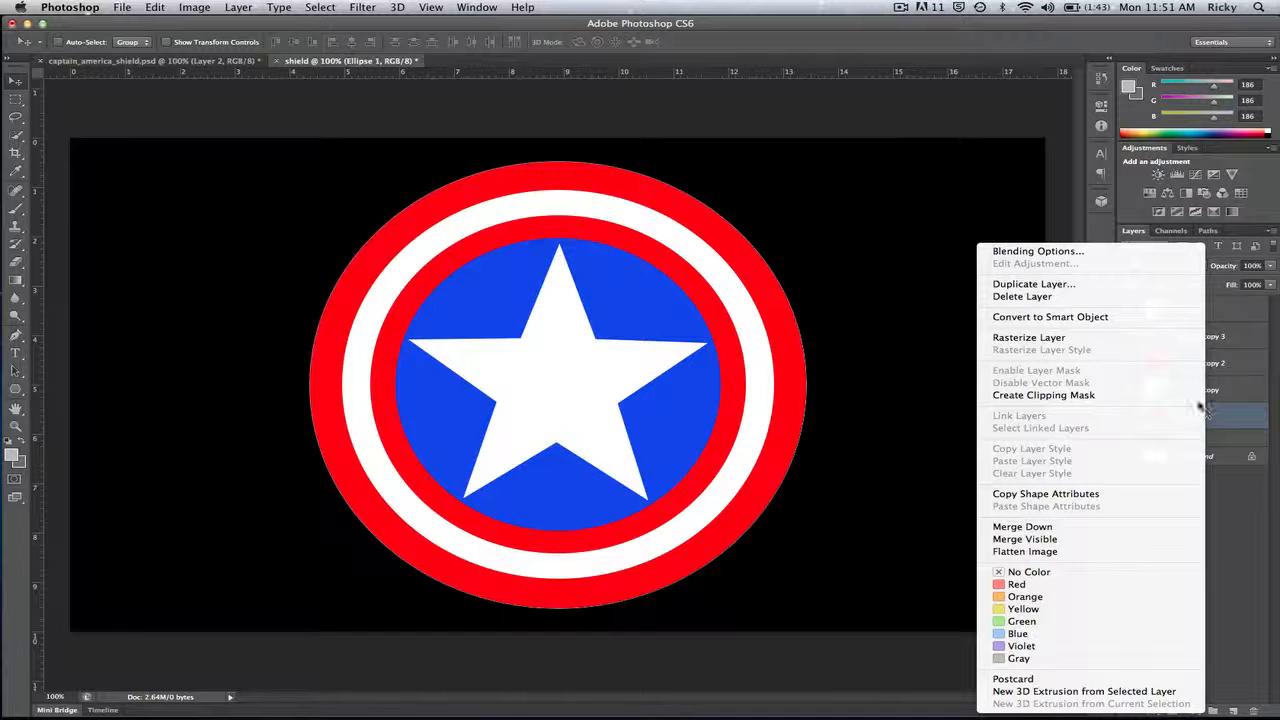
left_click(1116, 251)
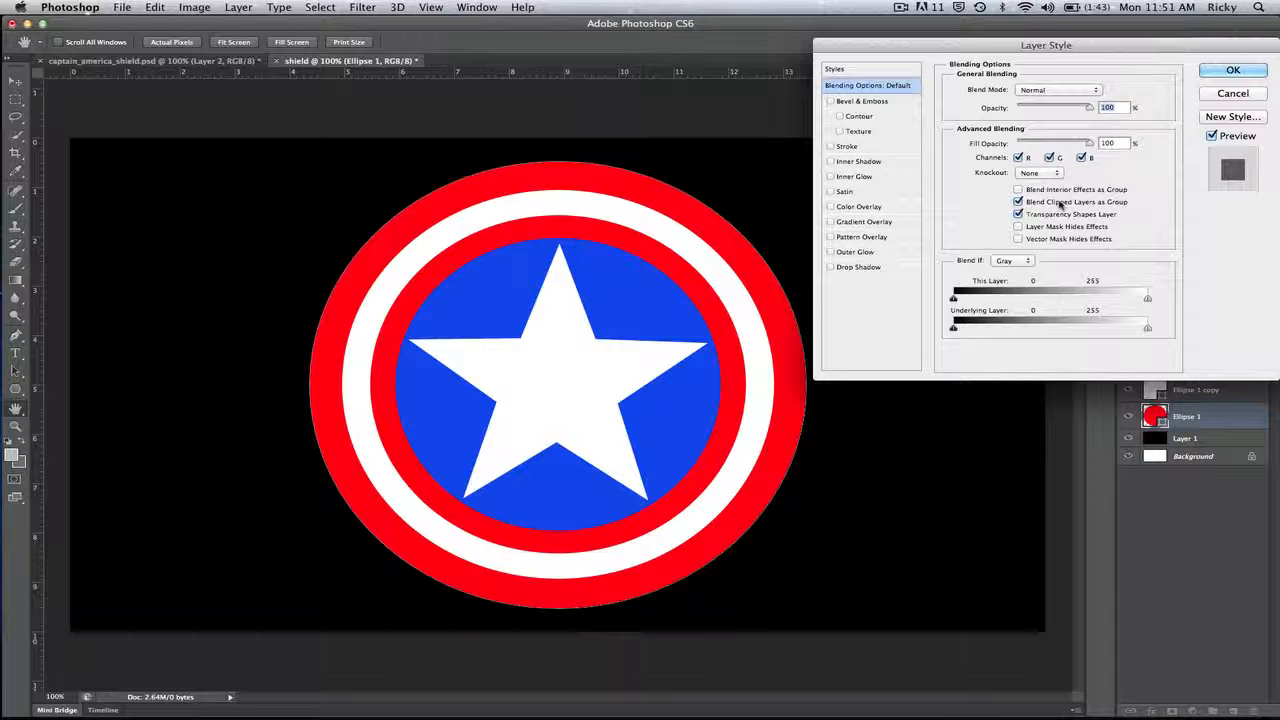
left_click(831, 101)
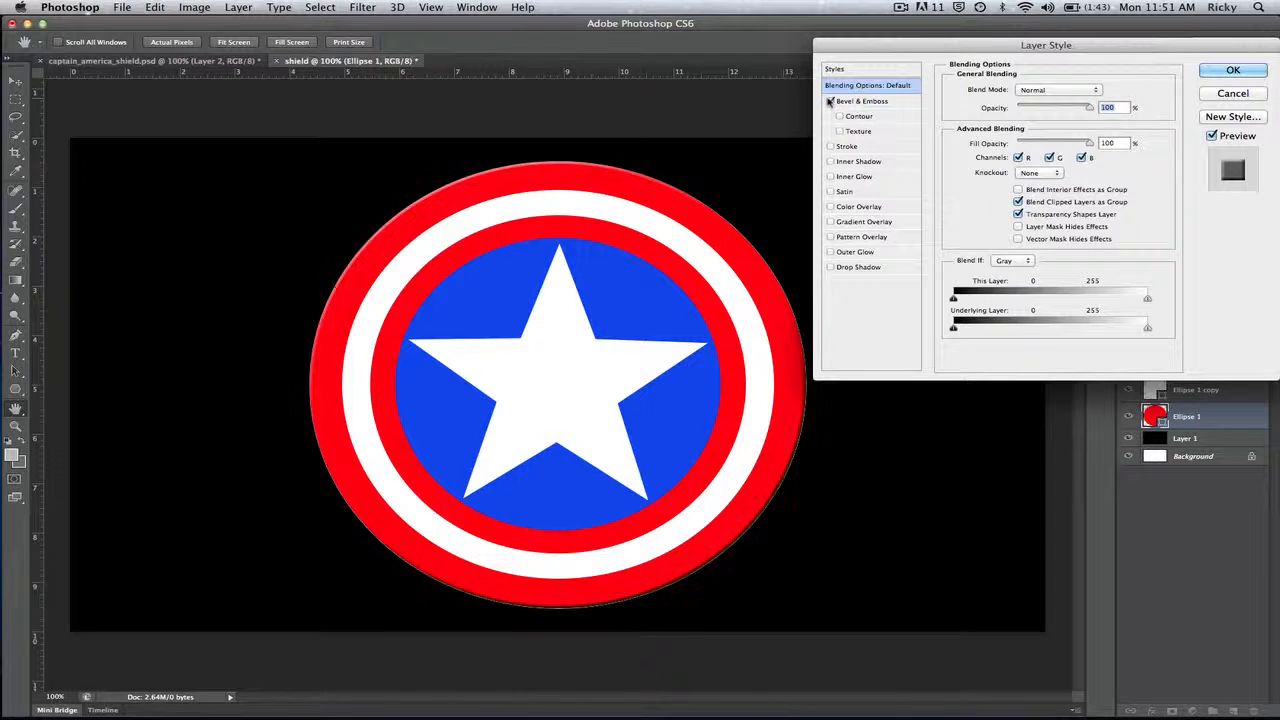
left_click(857, 101)
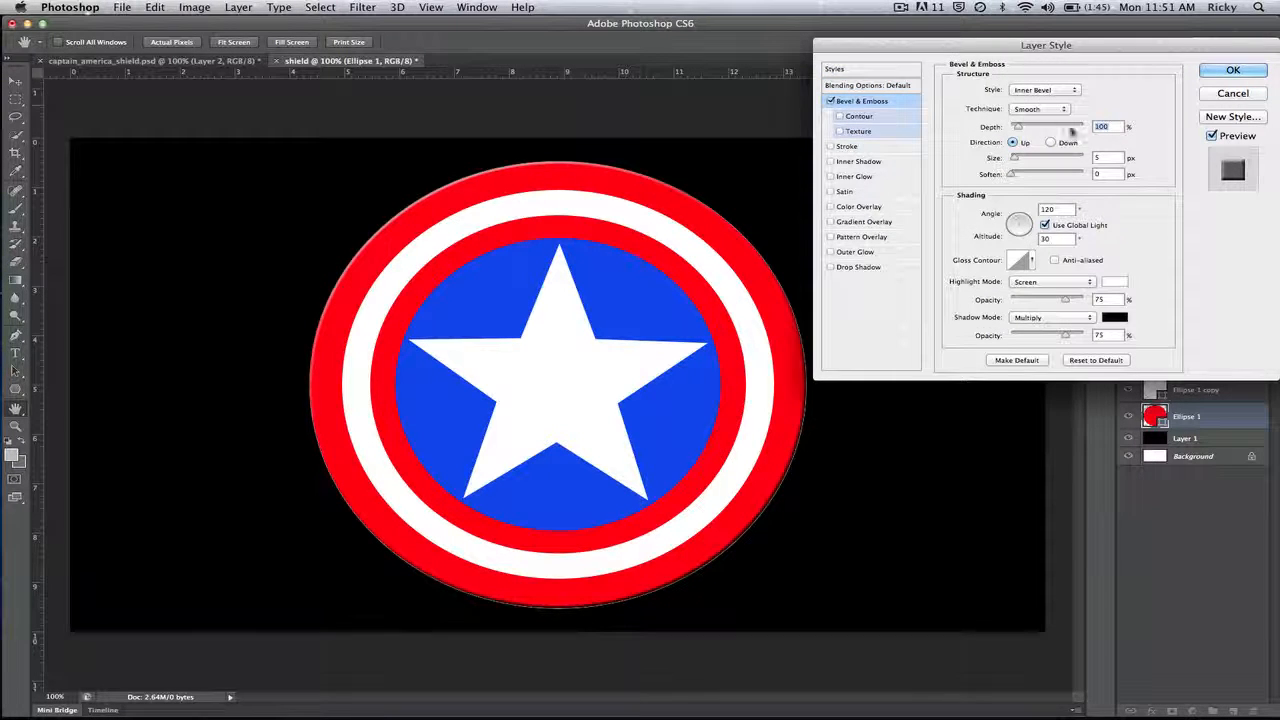
left_click_drag(1019, 128, 1047, 127)
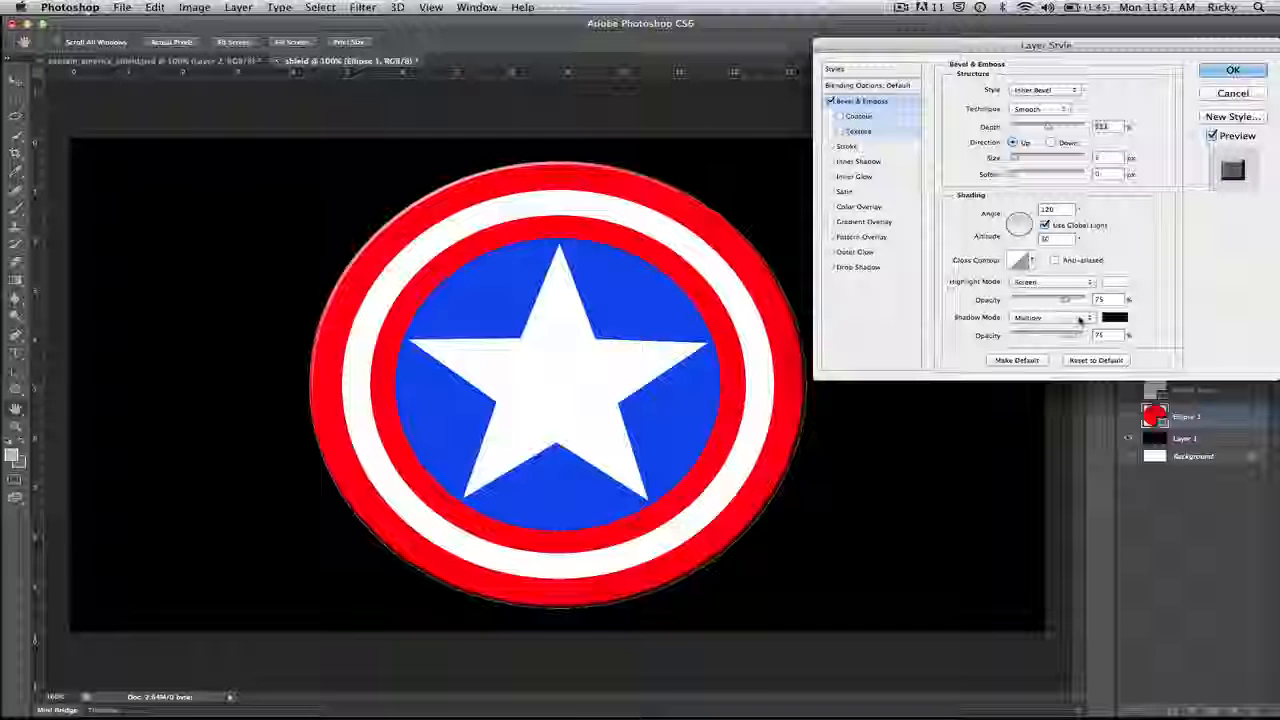
- Set the bevel's shadow mode to Normal and its shadow colour to white, ffffff
left_click(1078, 318)
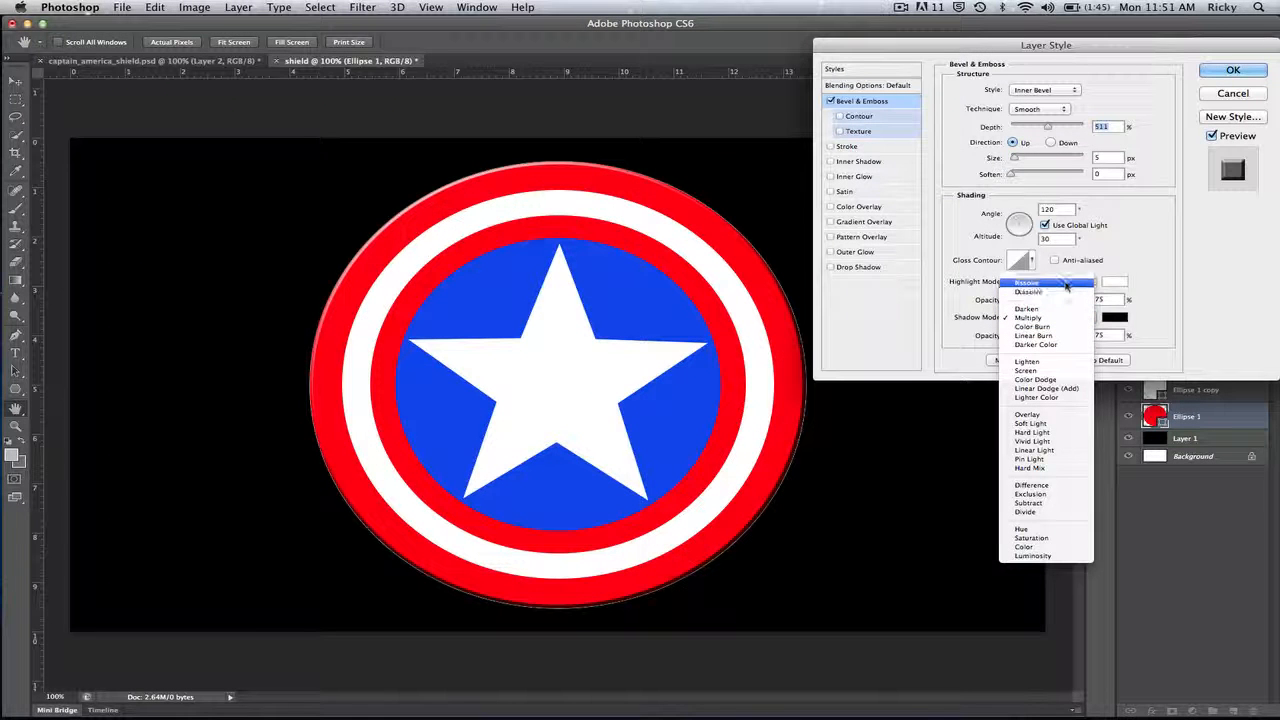
left_click(1065, 283)
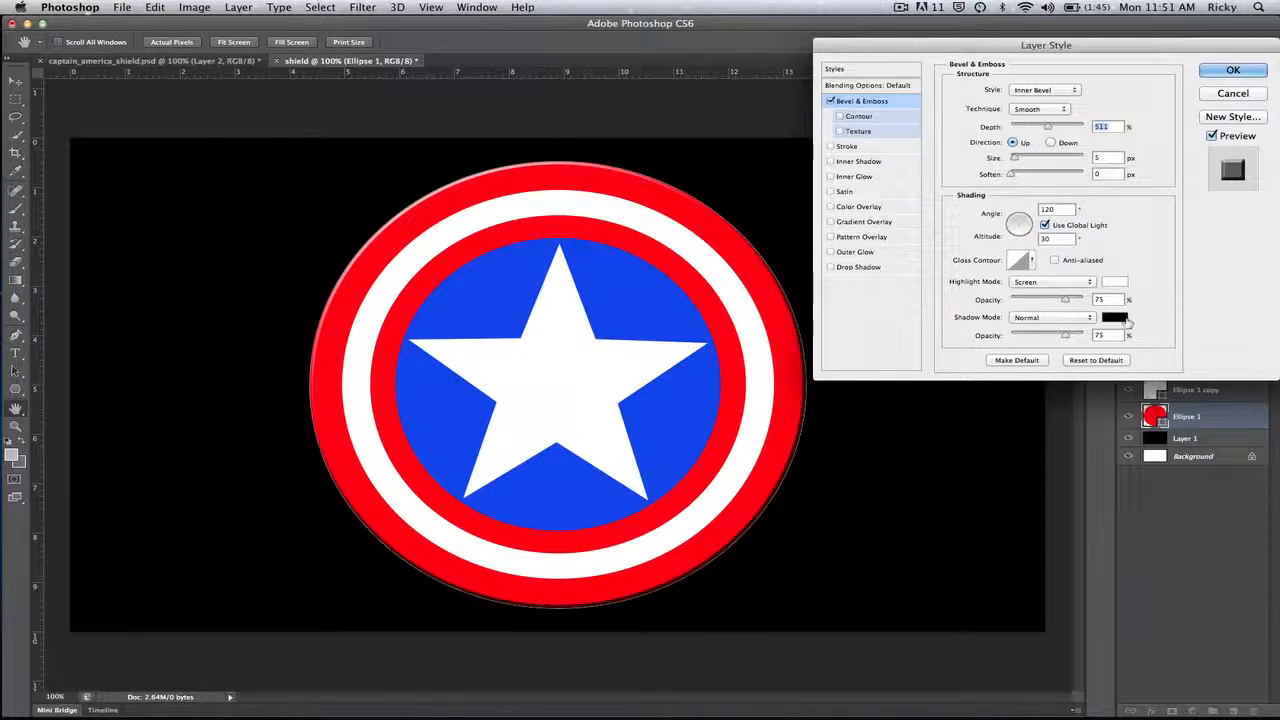
left_click(1124, 317)
left_click(790, 190)
left_click_drag(790, 190, 598, 85)
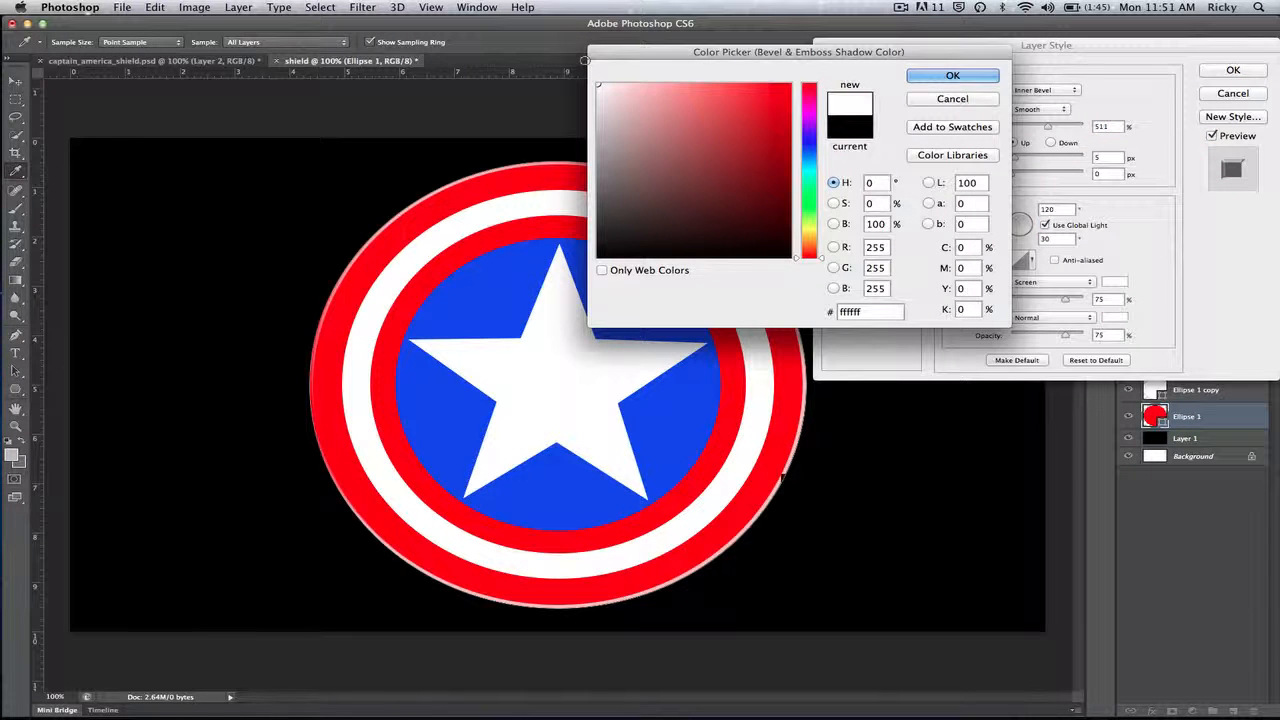
left_click(936, 77)
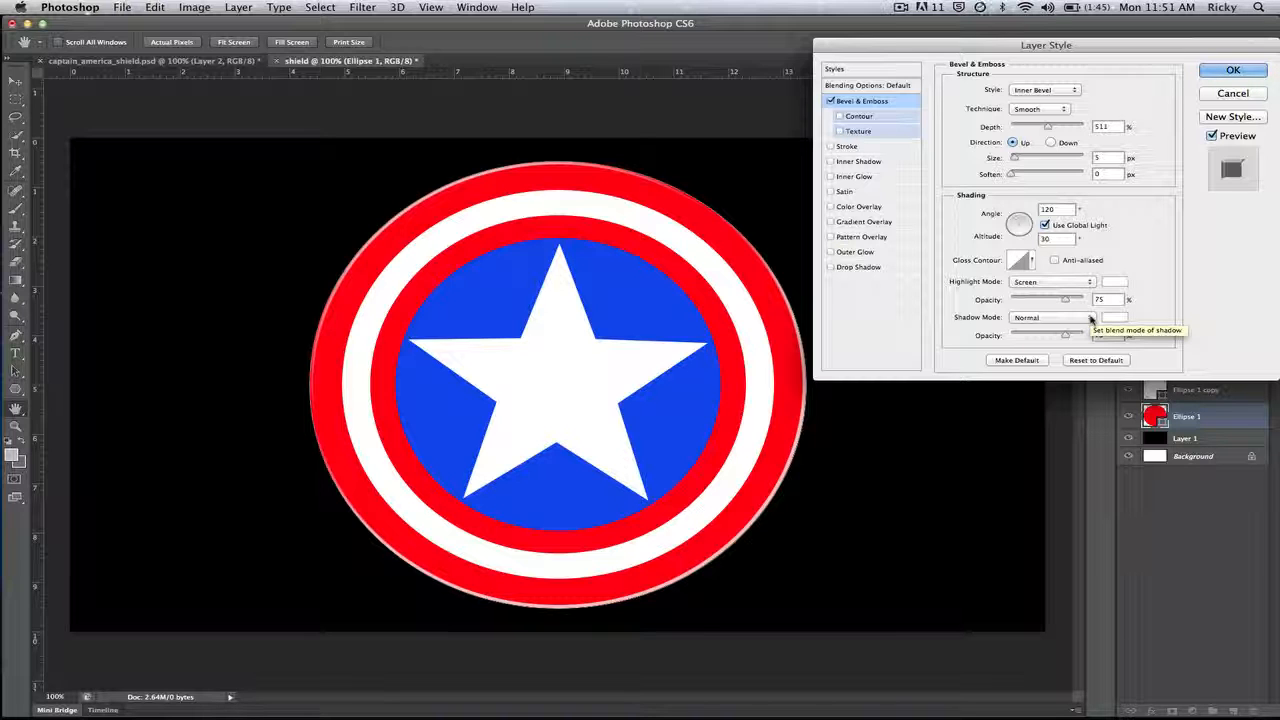
- Set the bevel's shadow mode to Screen with 43% shadow opacity and apply the layer style
left_click(1091, 318)
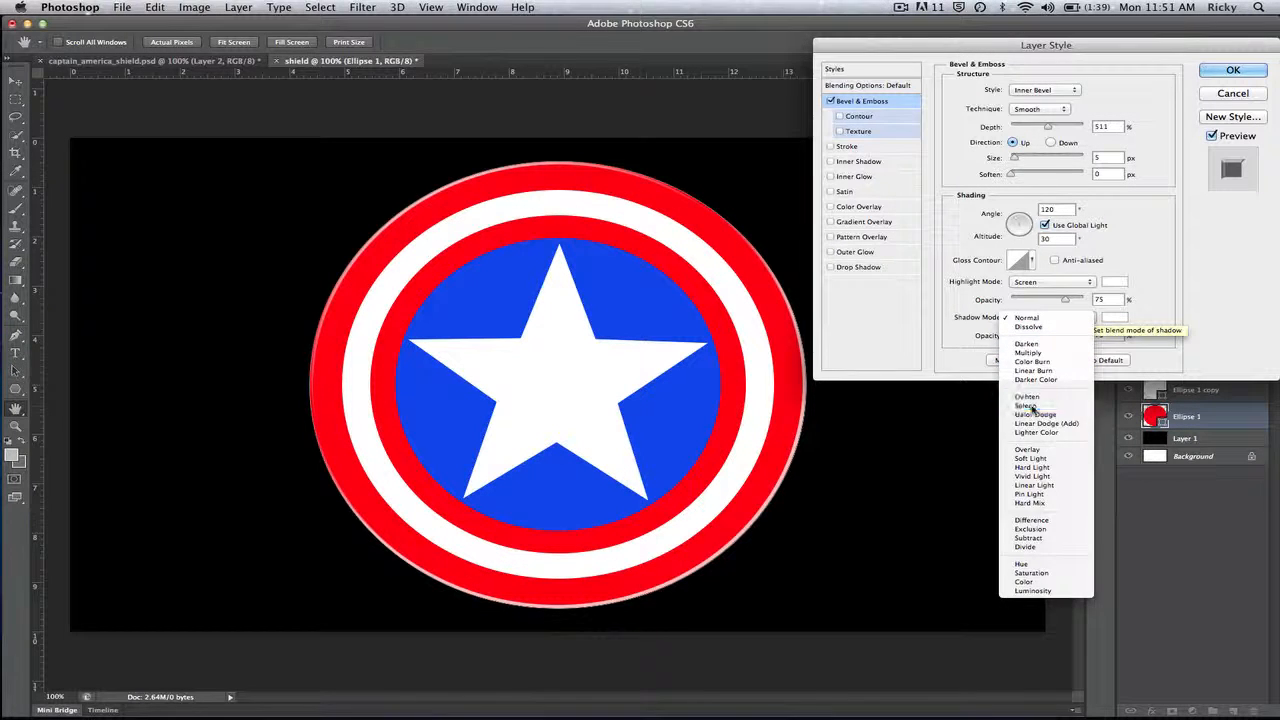
left_click(1028, 405)
left_click_drag(1065, 335, 1042, 340)
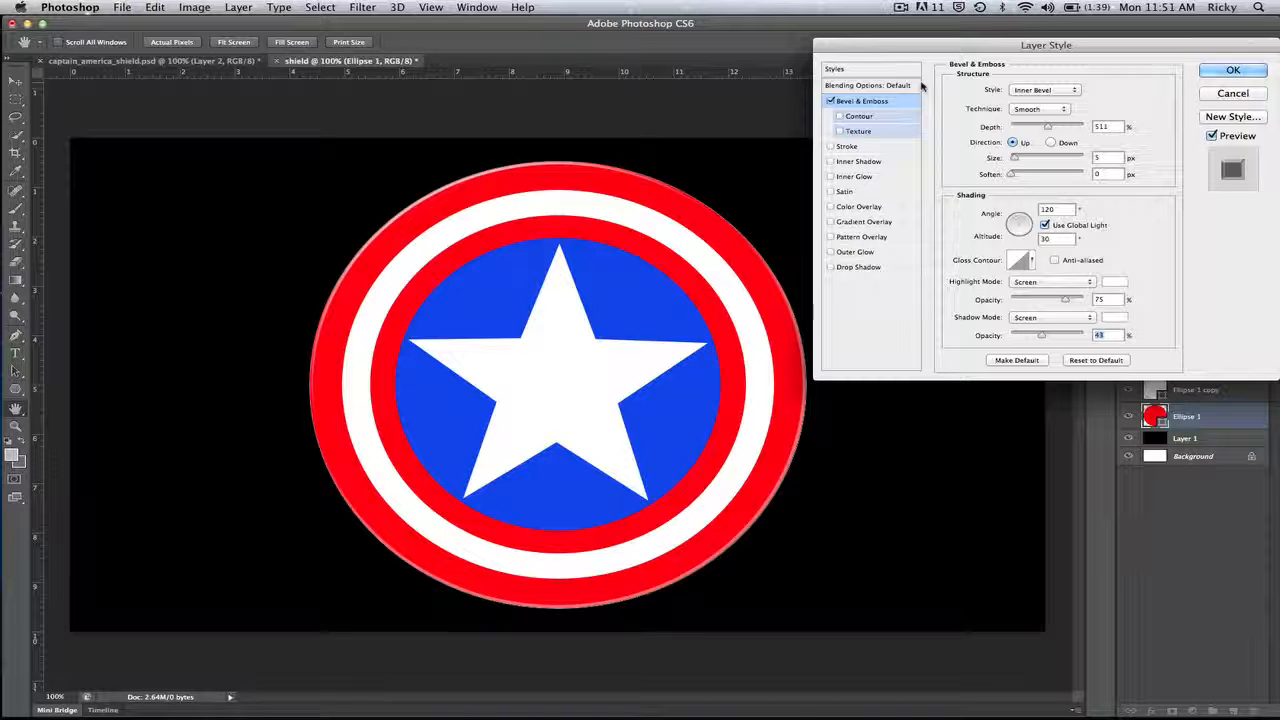
left_click(1233, 70)
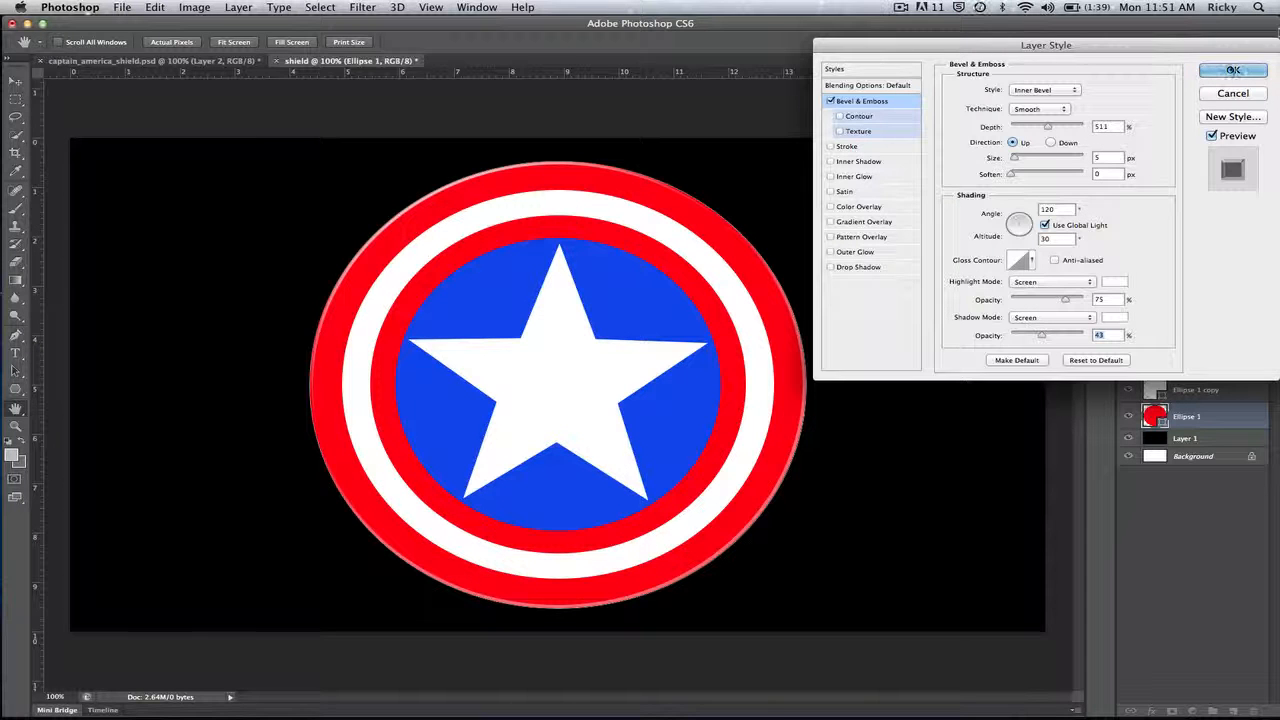
left_click(1233, 70)
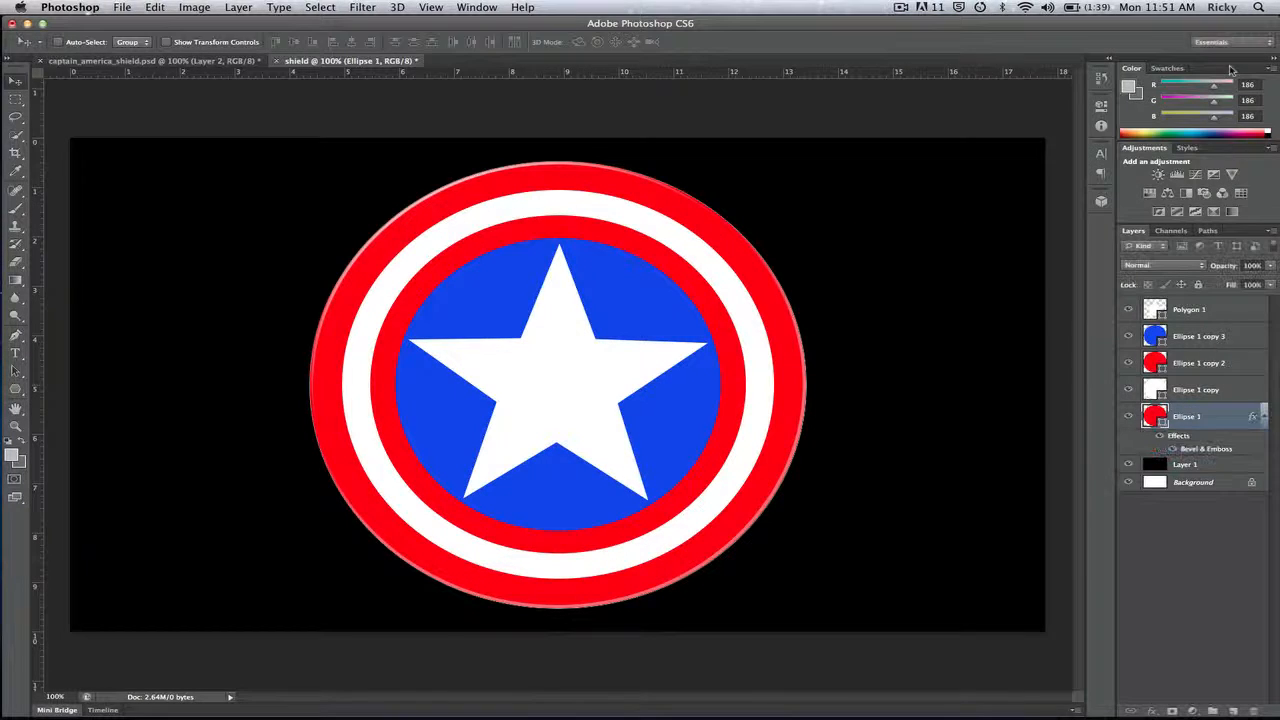
- Add a Bevel & Emboss effect with a depth of 511% to the white circle, Ellipse 1 copy
left_click(1202, 392)
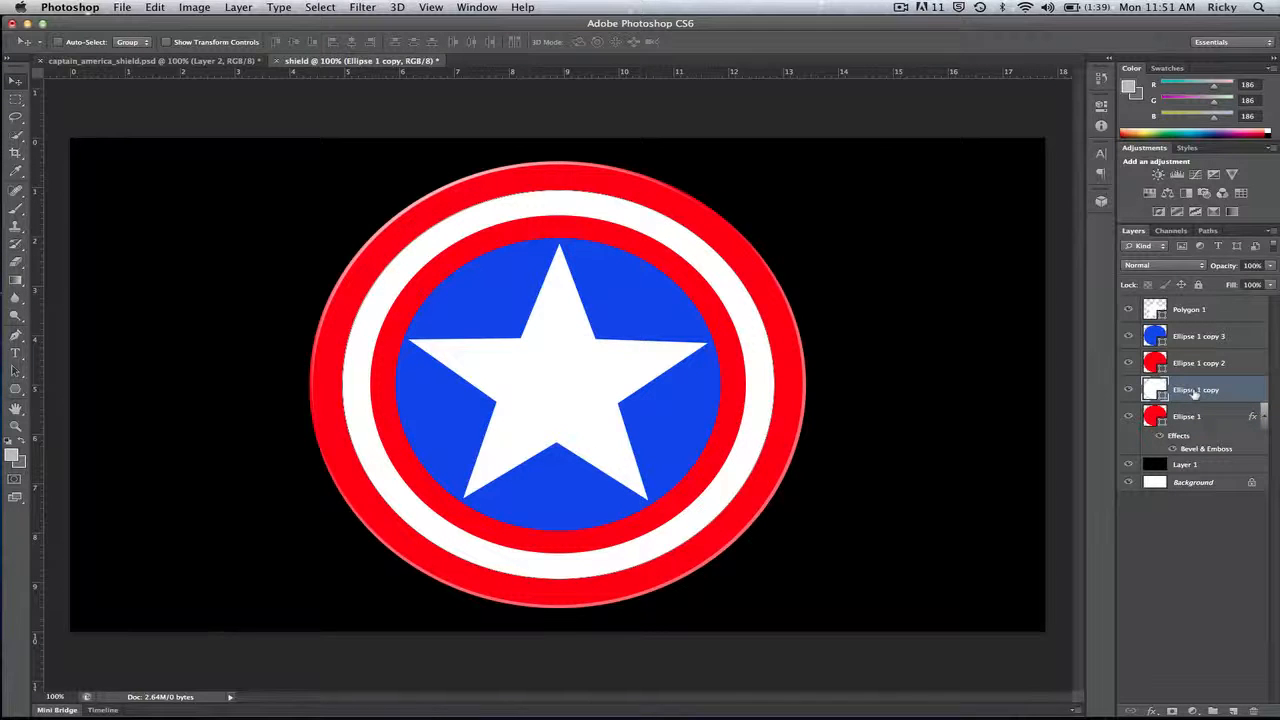
right_click(1194, 394)
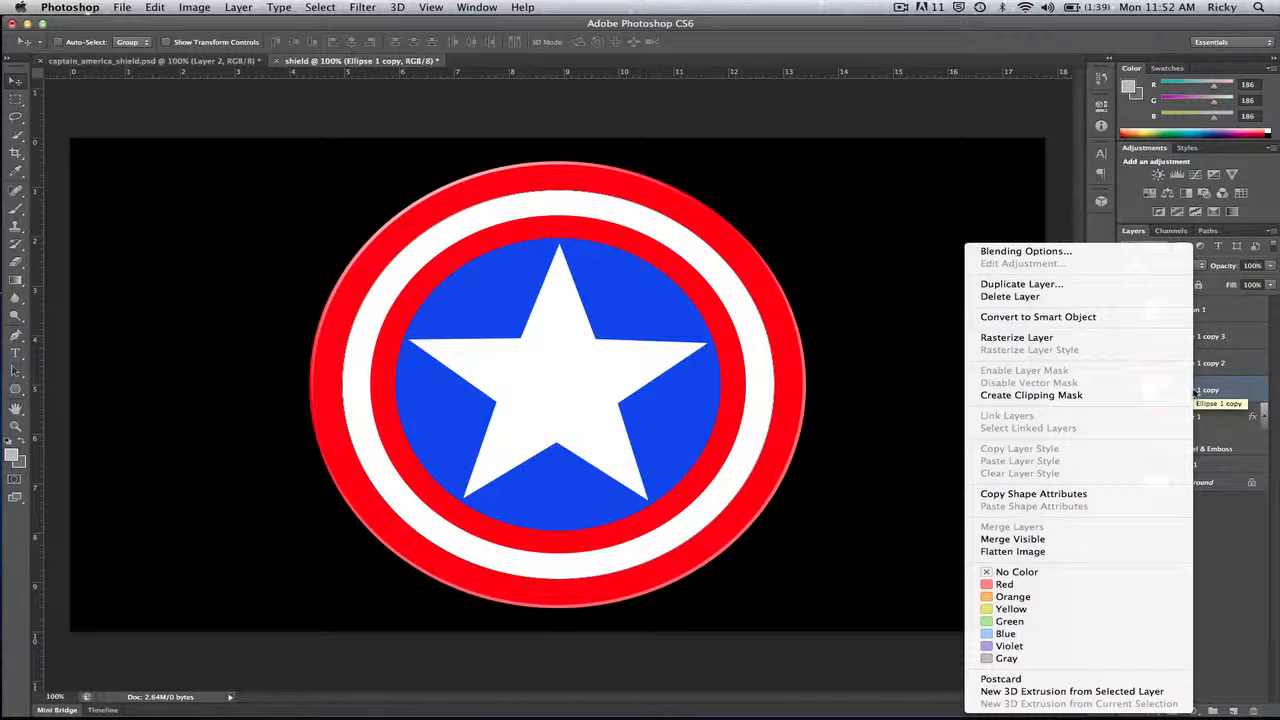
left_click(1096, 254)
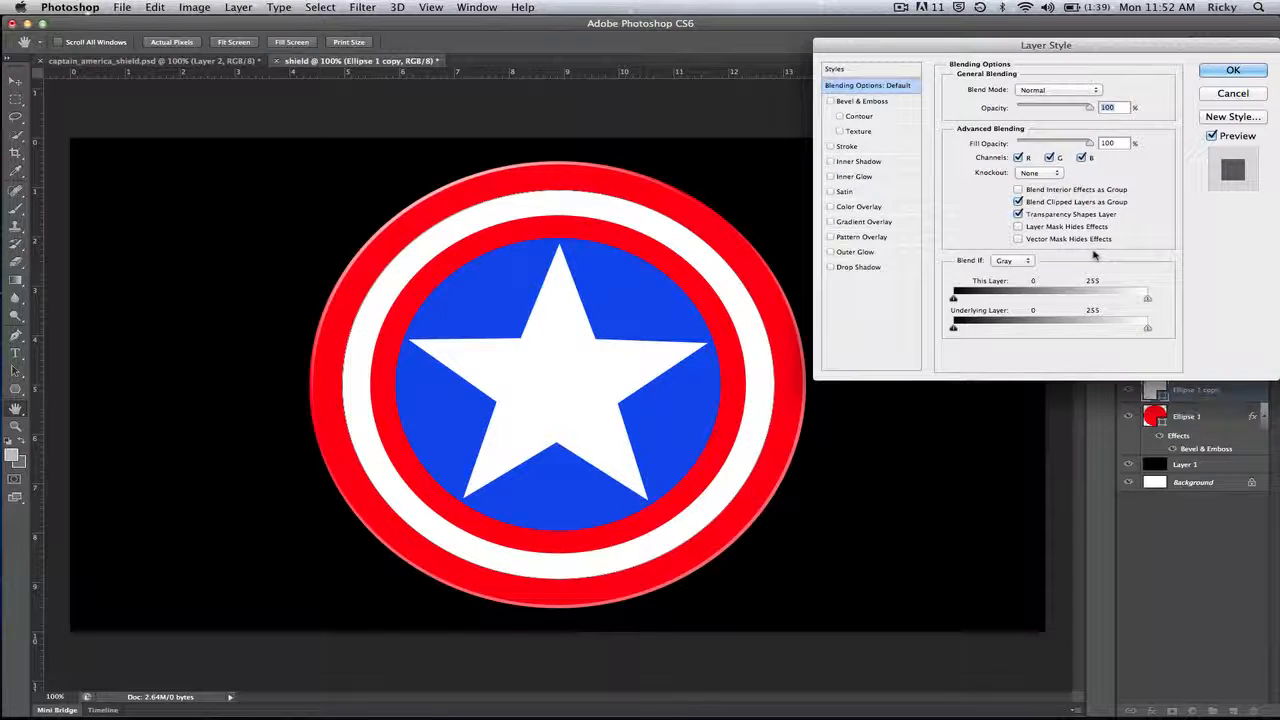
left_click(856, 102)
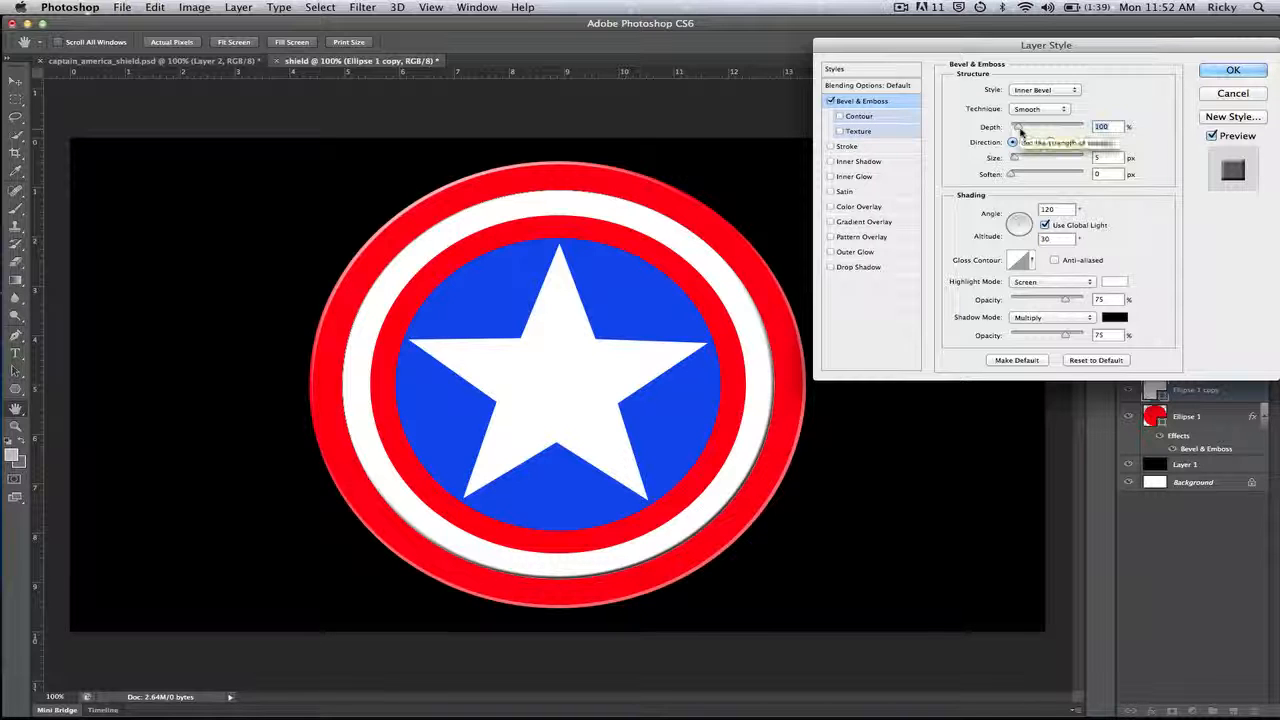
left_click_drag(1021, 130, 1048, 132)
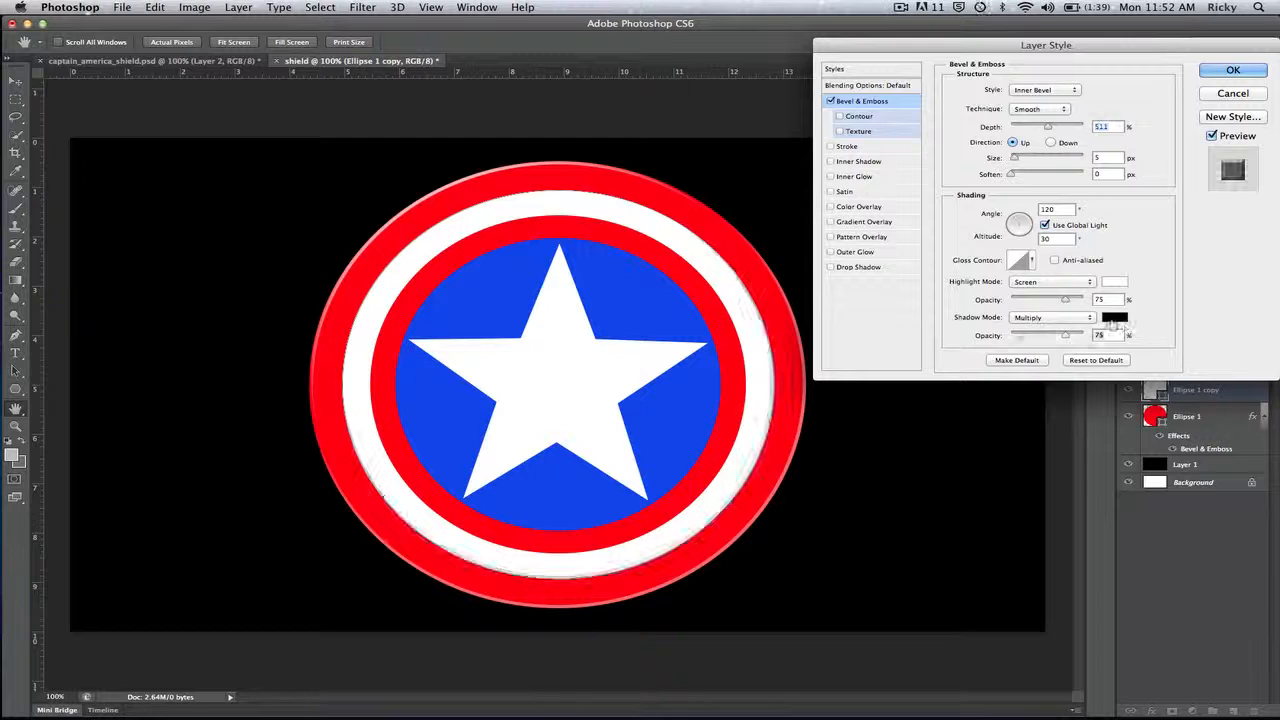
- Set the white circle's bevel shadow colour to white, ffffff, with 16% shadow opacity
left_click(1113, 318)
left_click_drag(680, 137, 598, 85)
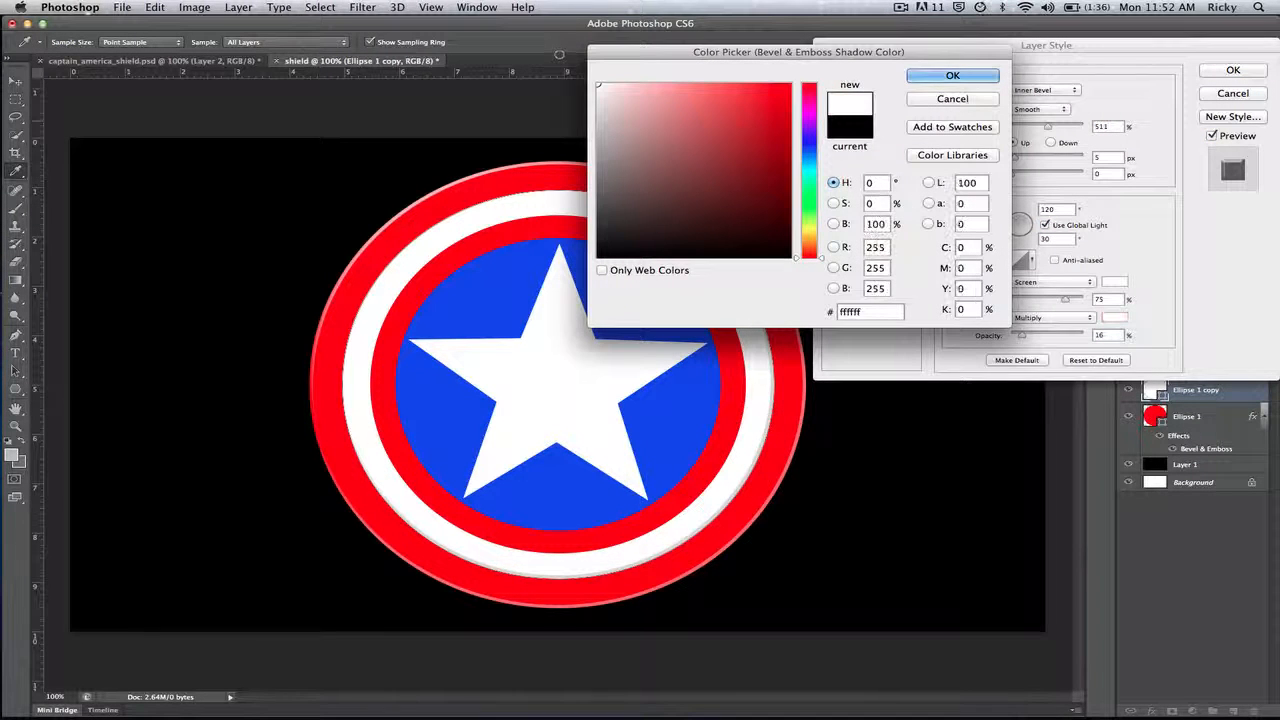
left_click(925, 79)
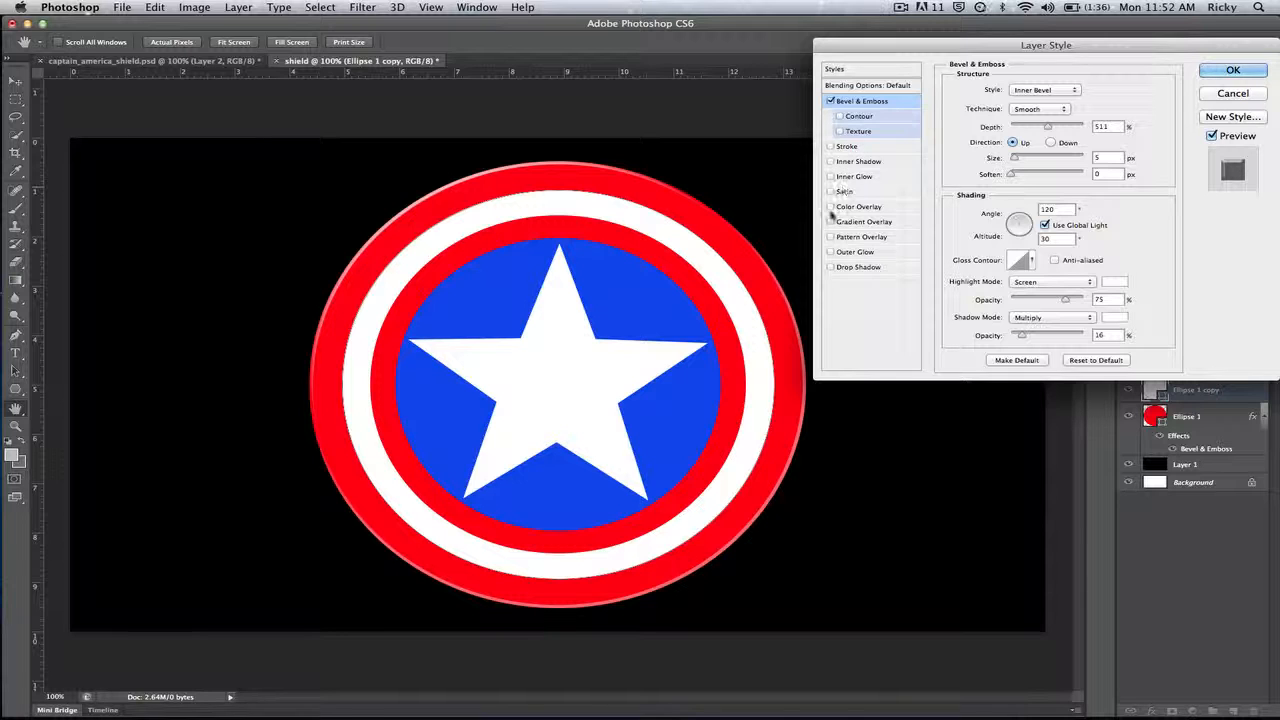
- Add a drop shadow with 2 px distance and 2 px size to the white circle and apply the layer style
left_click(830, 267)
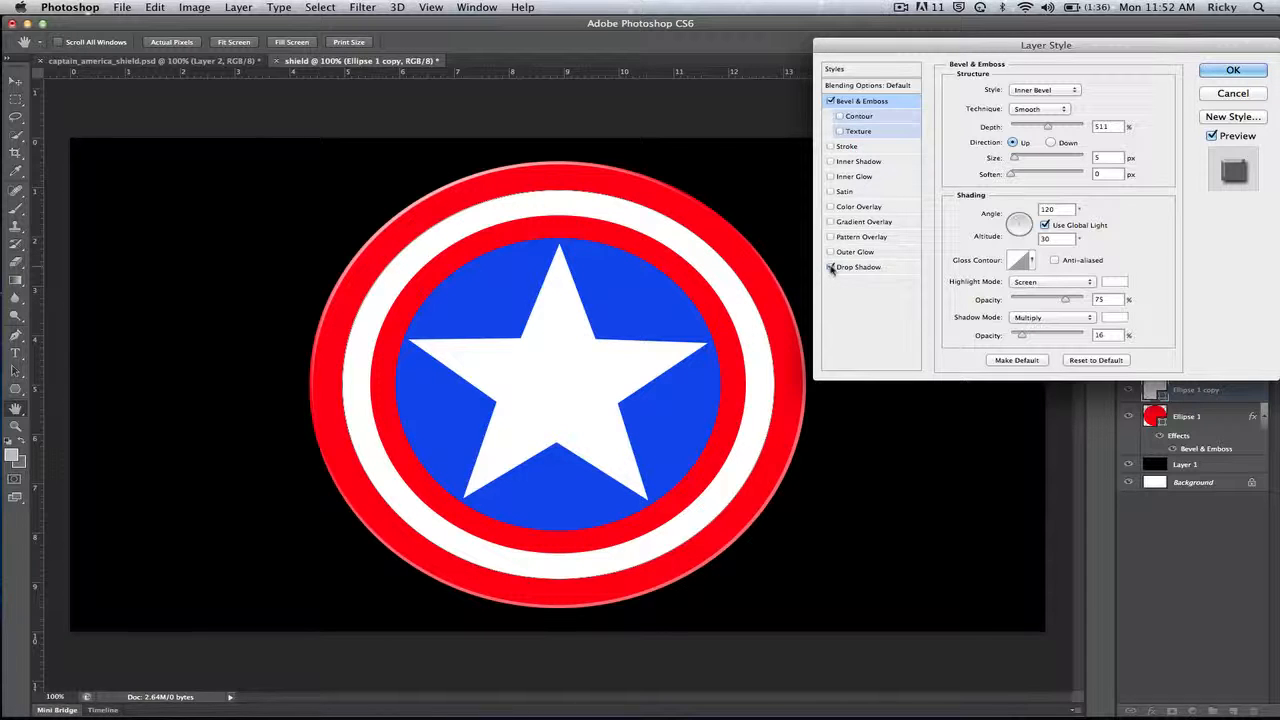
left_click(871, 268)
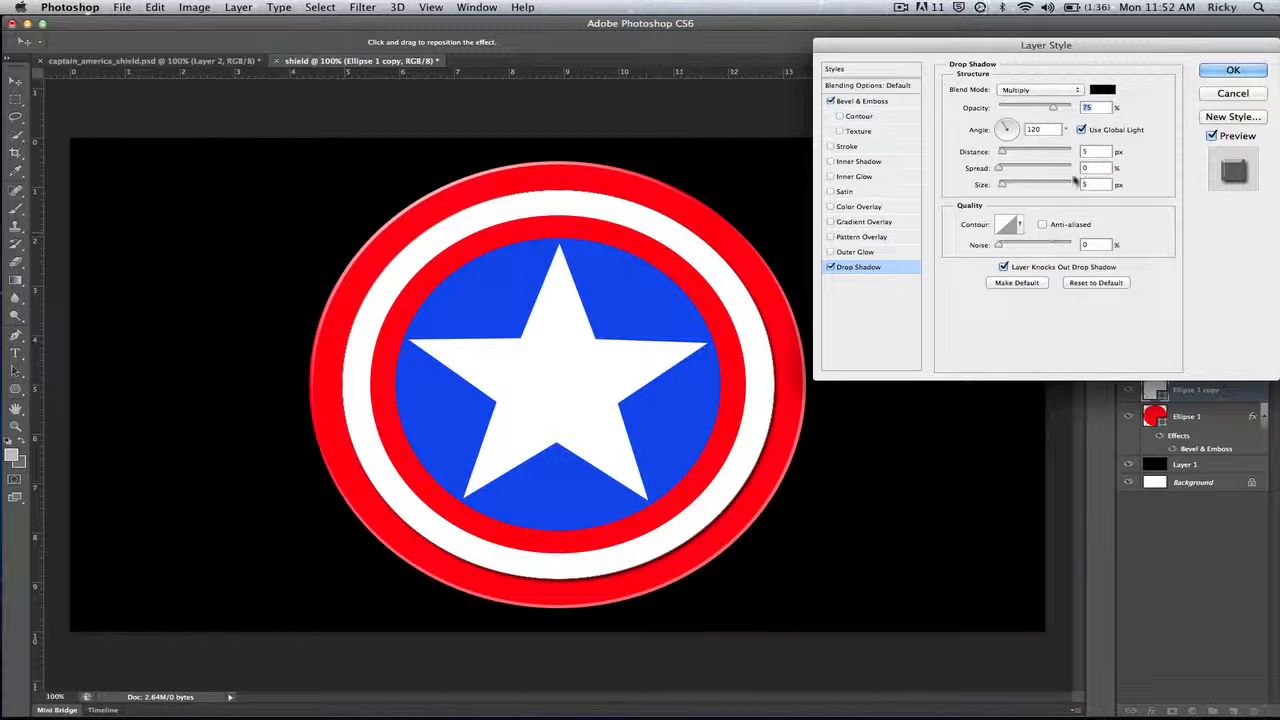
left_click_drag(1100, 152, 1081, 153)
type("2")
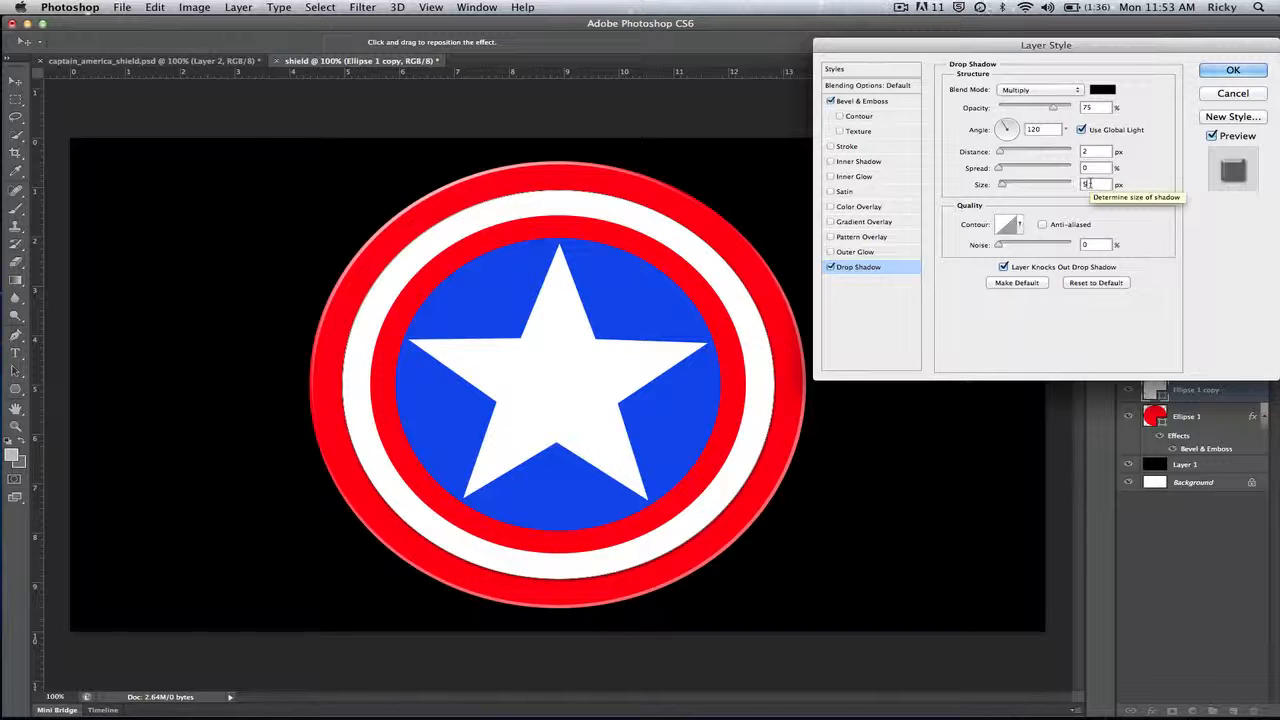
double_click(1087, 184)
type("1")
type("2")
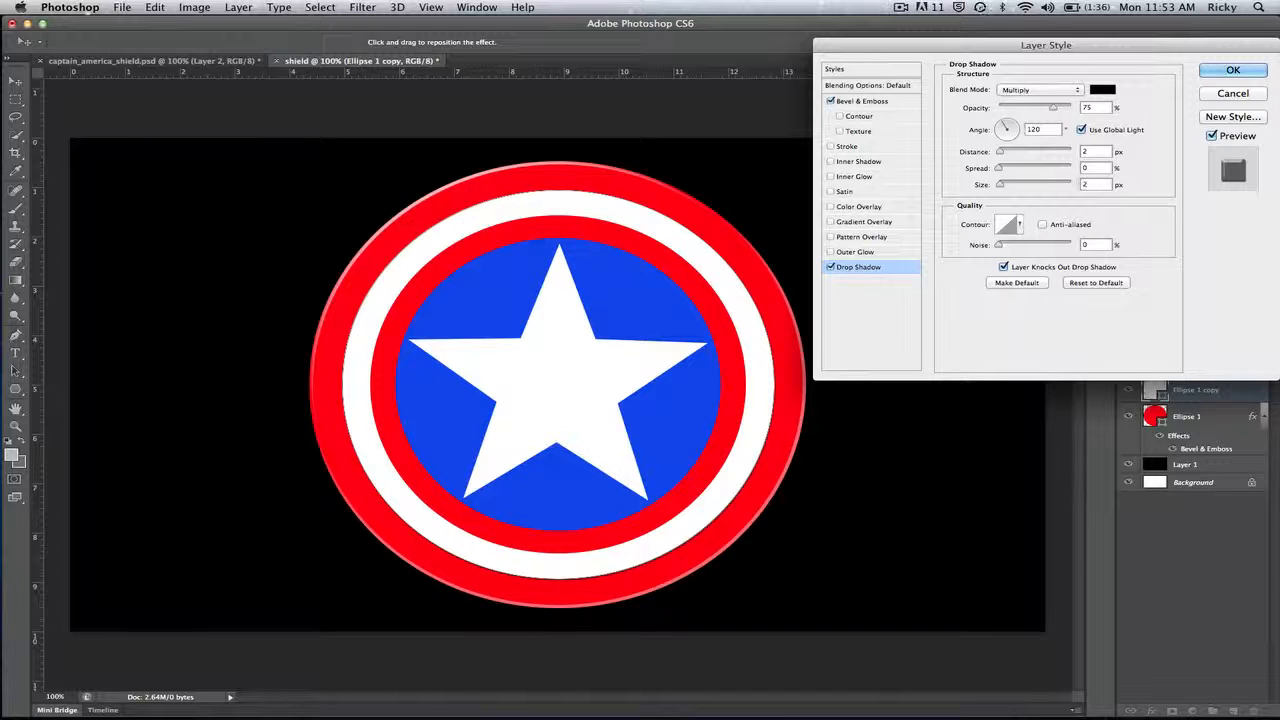
left_click(1233, 70)
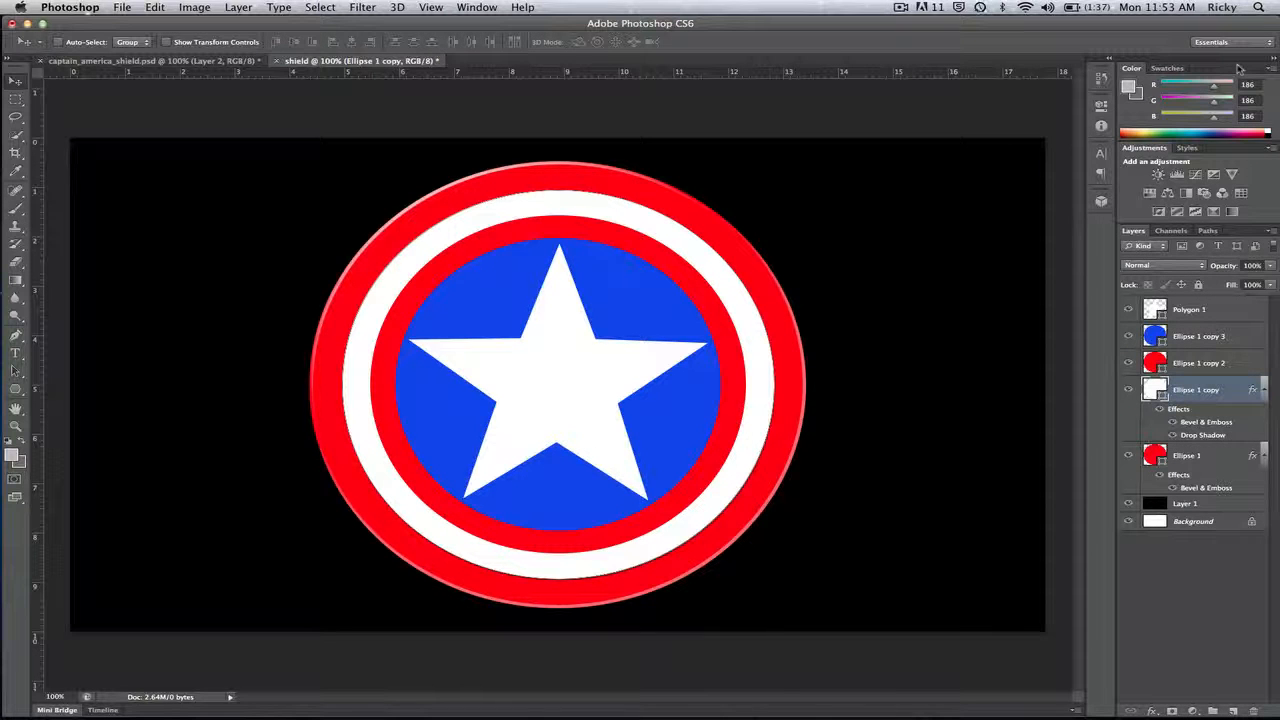
- Add a Bevel & Emboss effect with 511% depth and a white shadow colour to the inner red circle, Ellipse 1 copy 2
left_click(1198, 364)
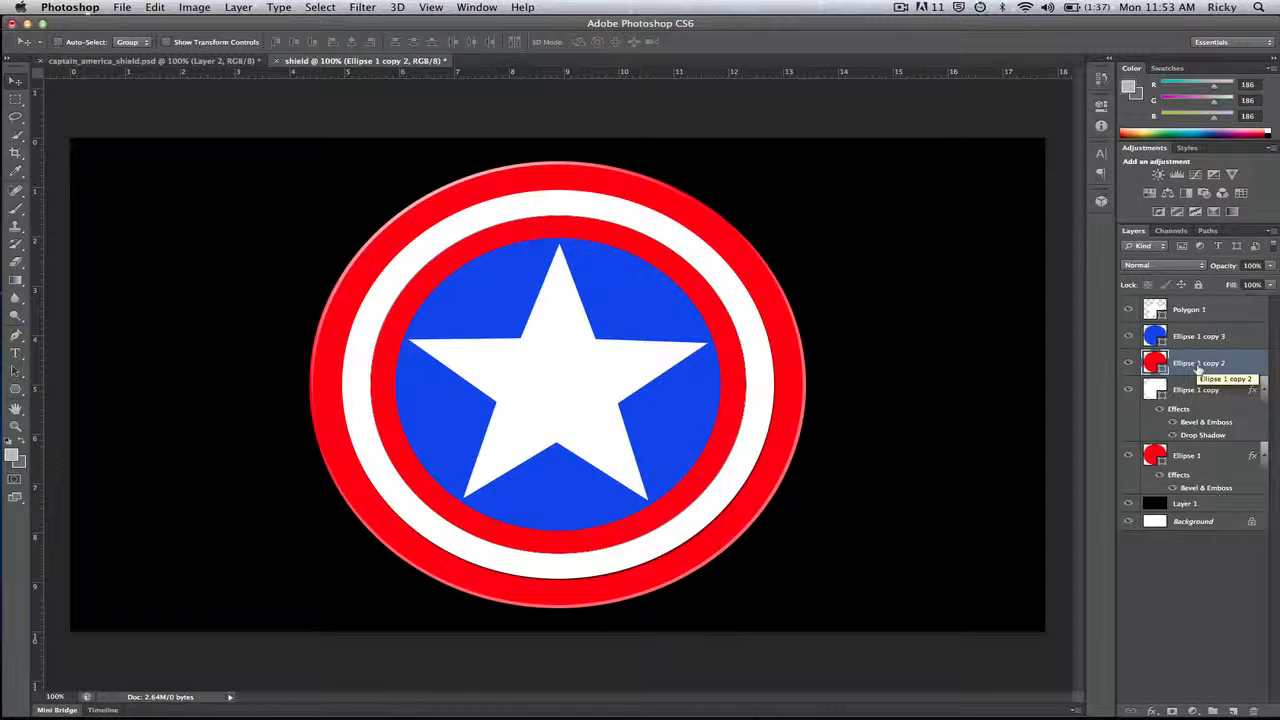
right_click(1198, 368)
left_click(1106, 264)
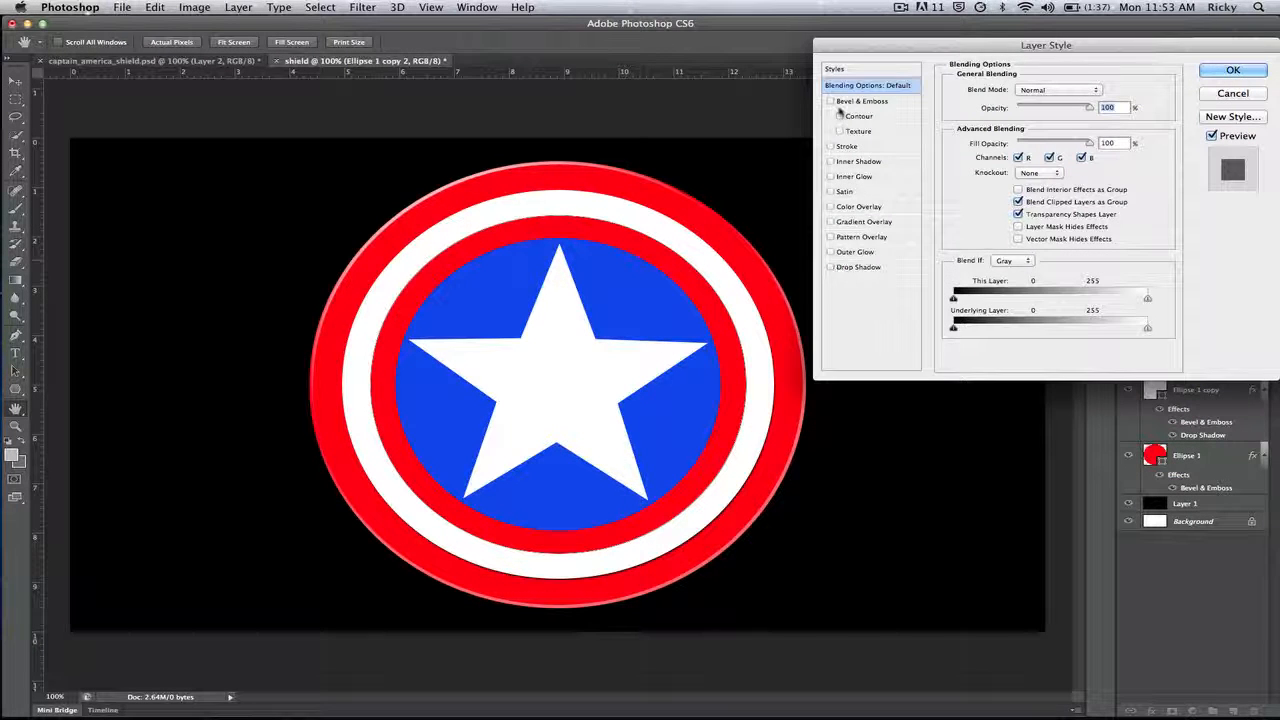
left_click(862, 101)
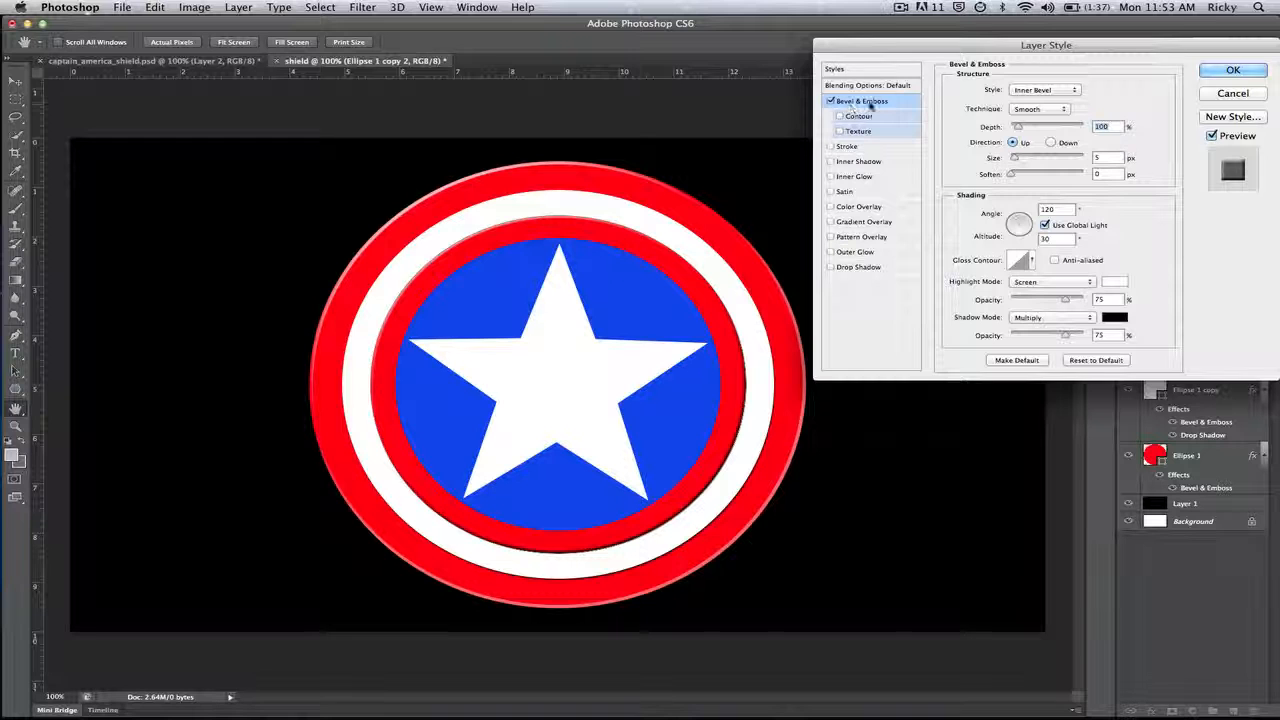
left_click_drag(1020, 131, 1053, 131)
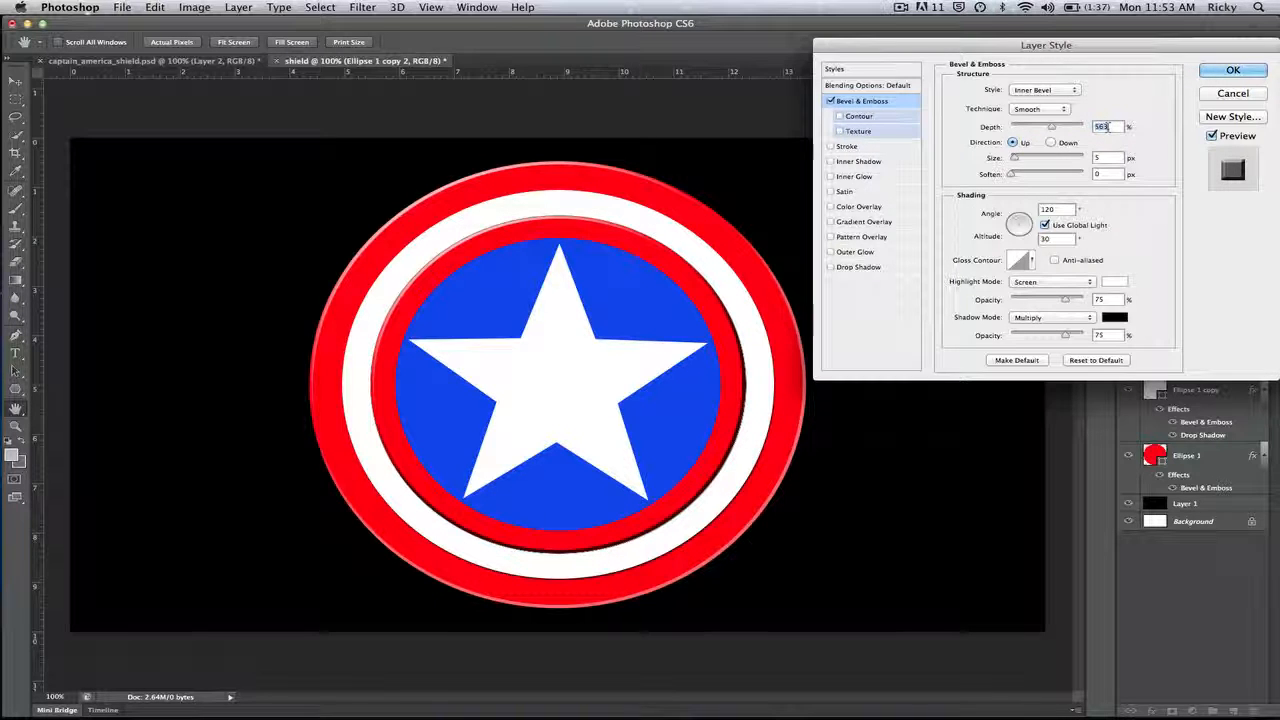
type("511")
left_click(1114, 317)
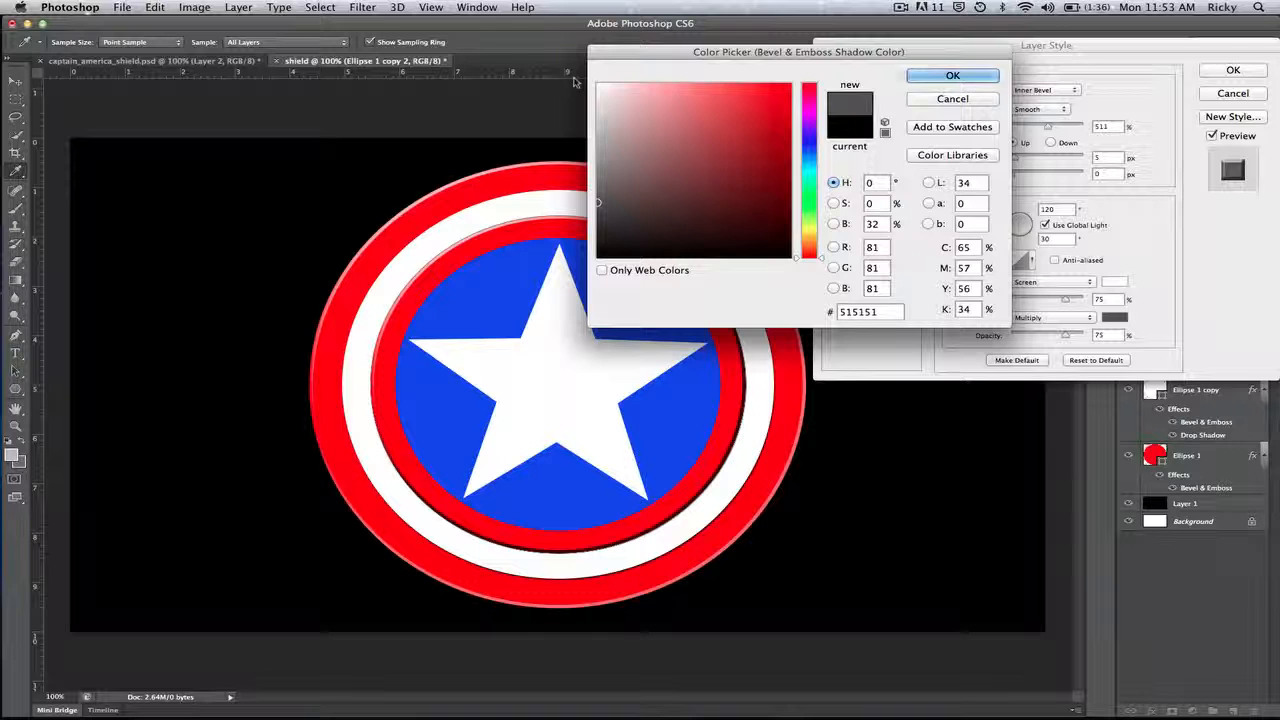
left_click(952, 75)
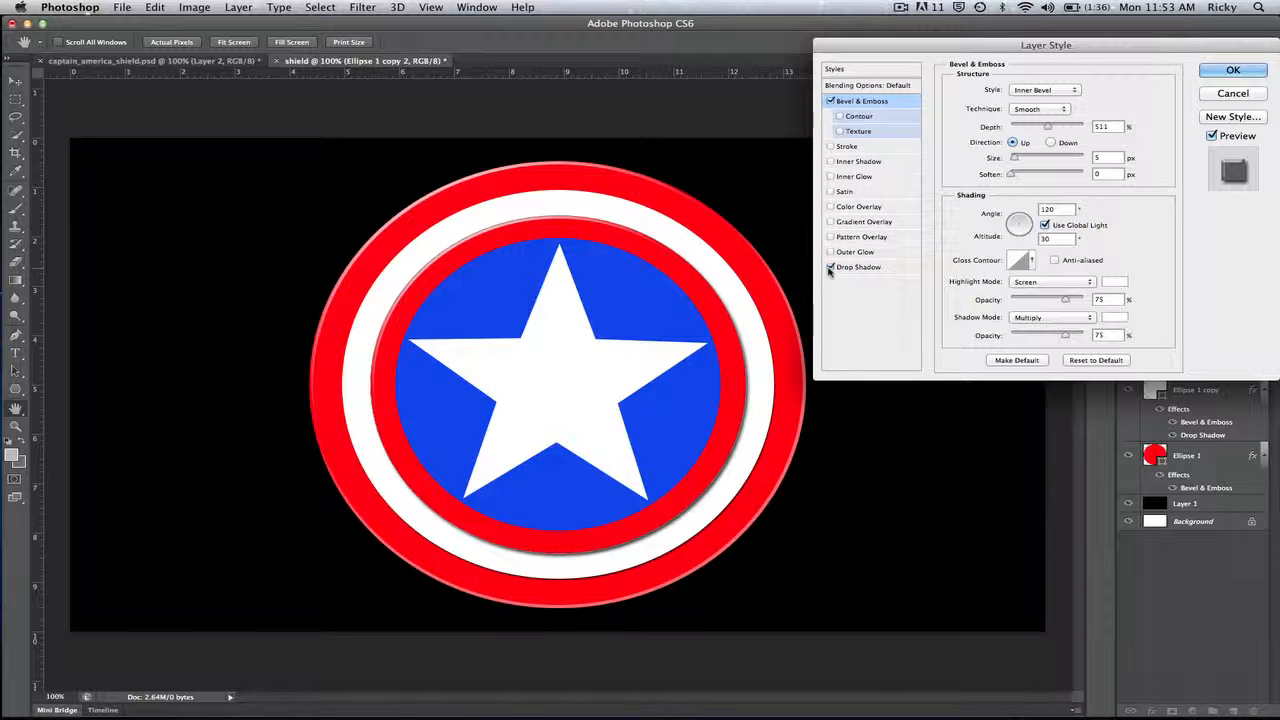
- Give the inner red circle a drop shadow with 2 px distance and 2 px size, and apply the layer style
left_click(861, 268)
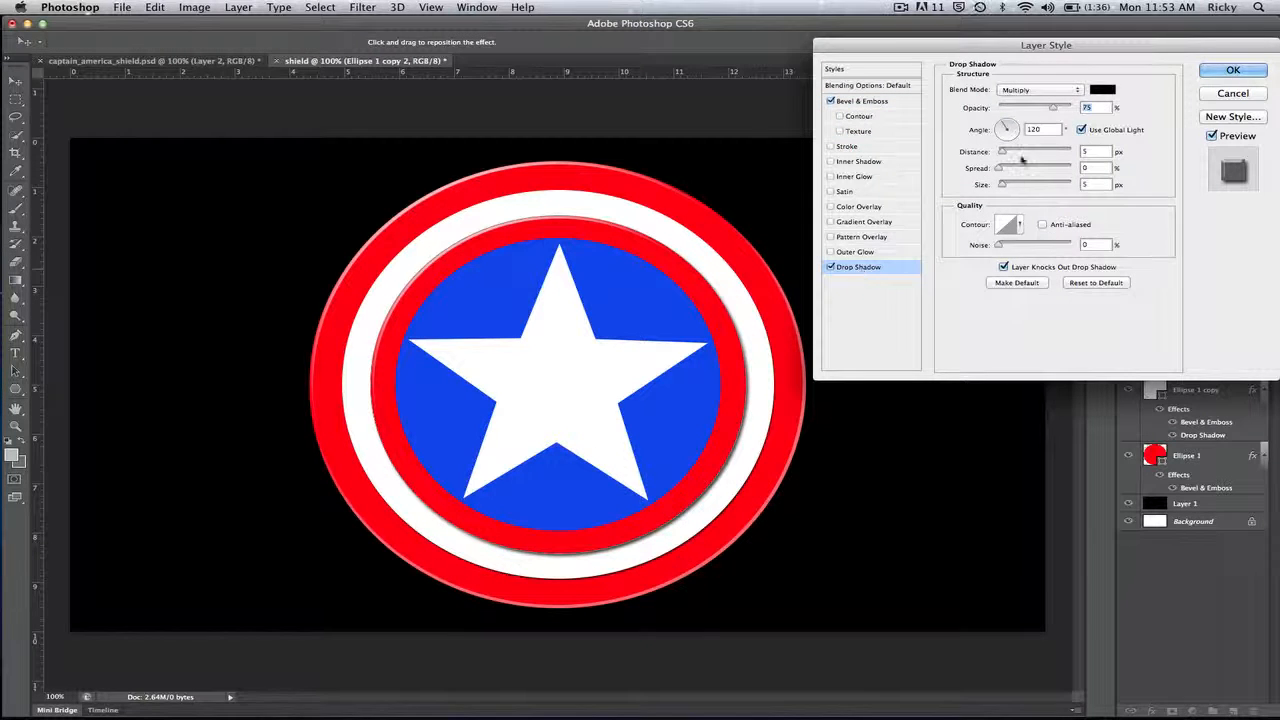
left_click_drag(1093, 152, 1080, 153)
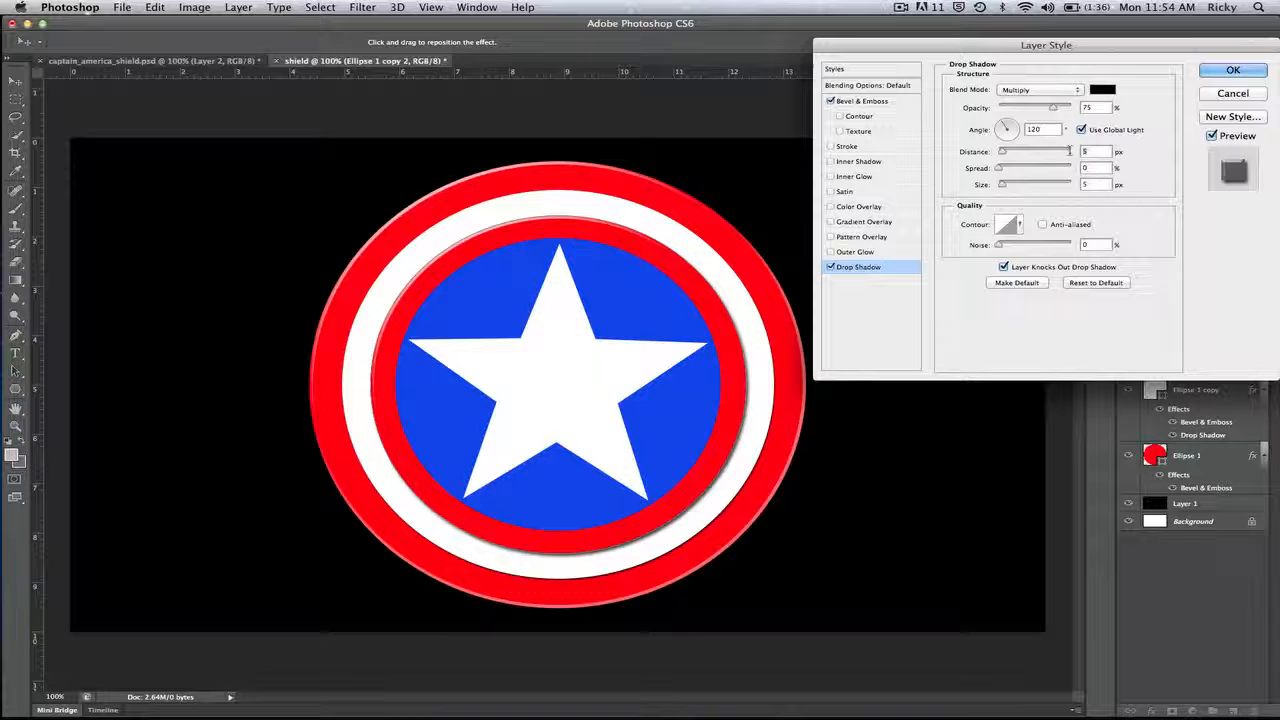
type("2")
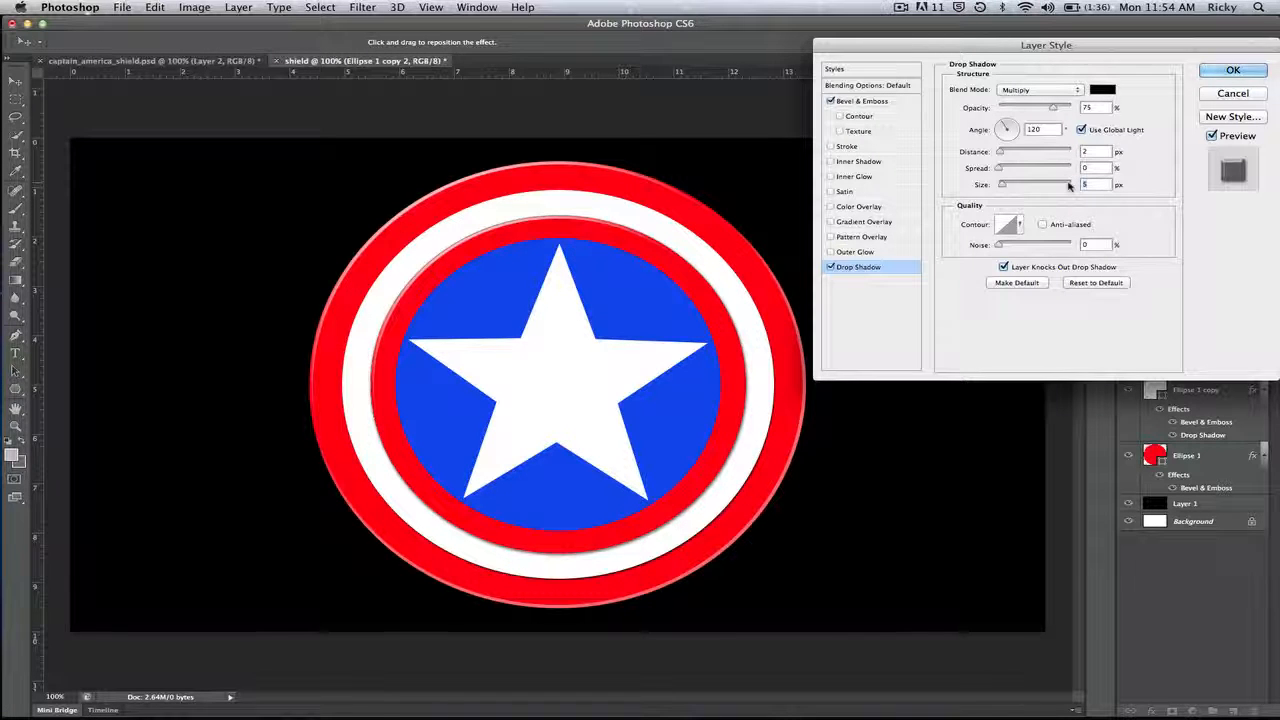
type("2")
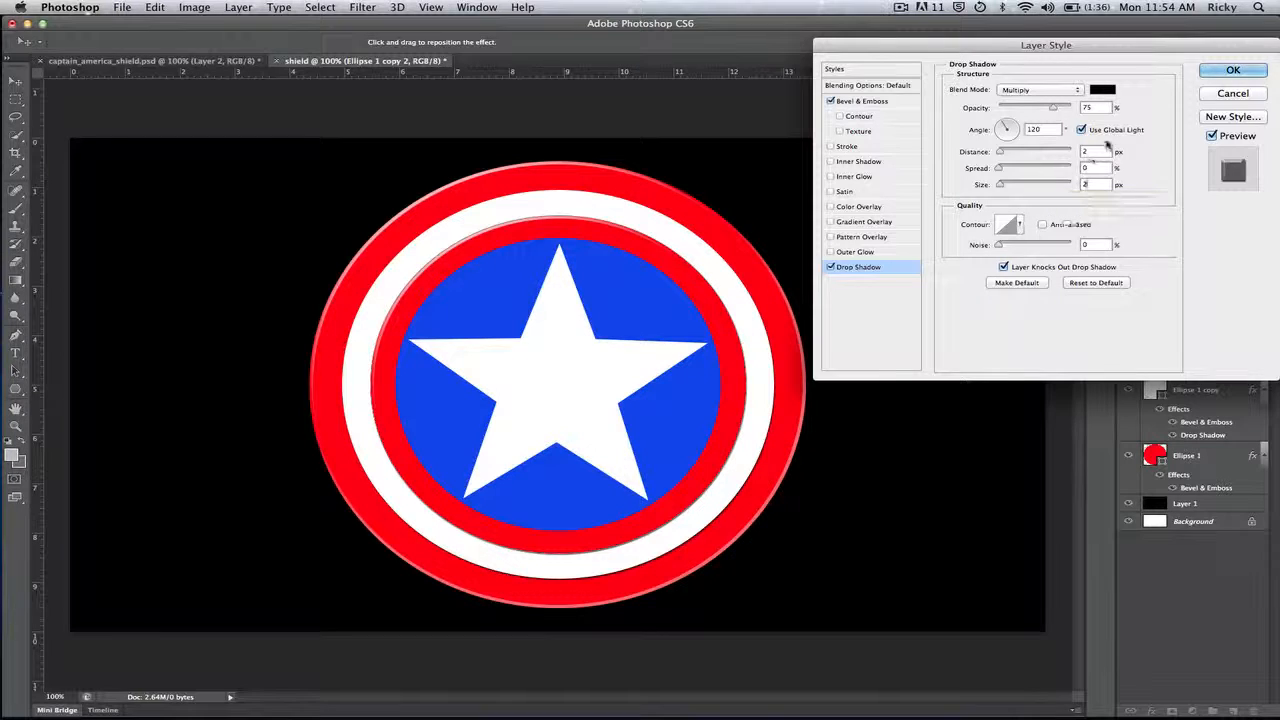
left_click(1232, 71)
- Add a Bevel & Emboss effect with a depth of 511% to the blue circle, Ellipse 1 copy 3
left_click(1222, 336)
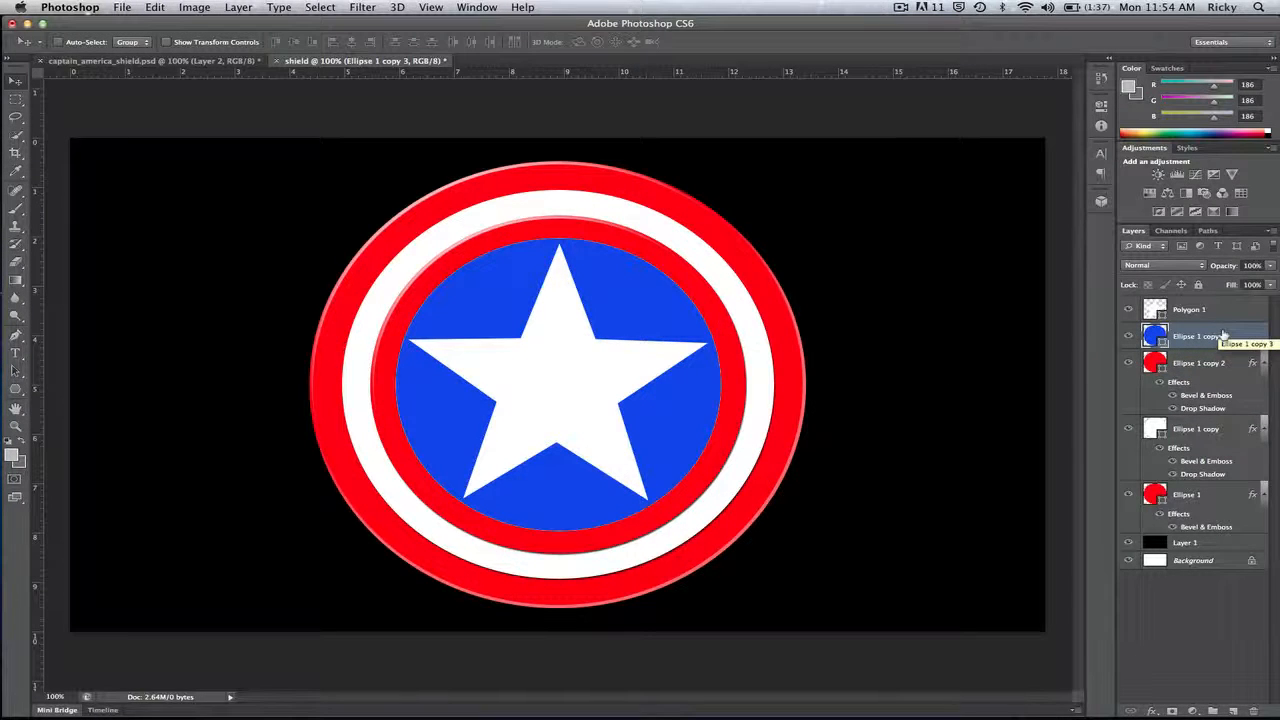
right_click(1222, 336)
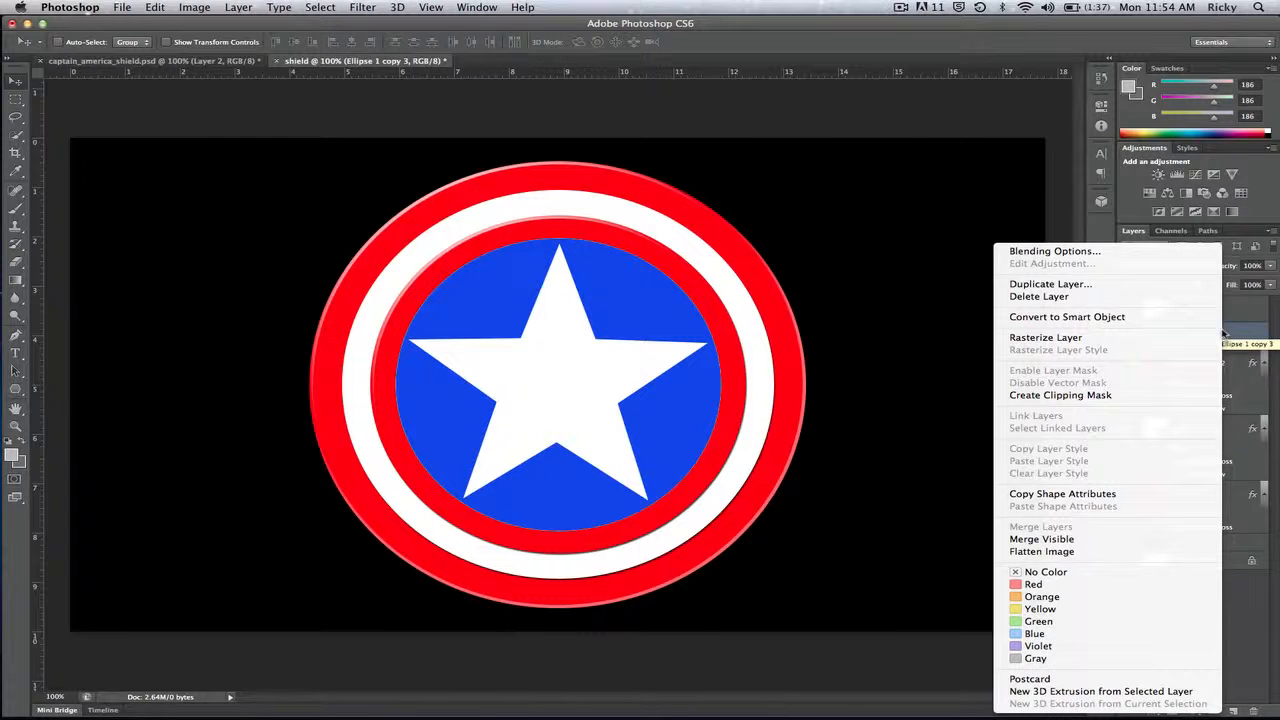
left_click(1168, 256)
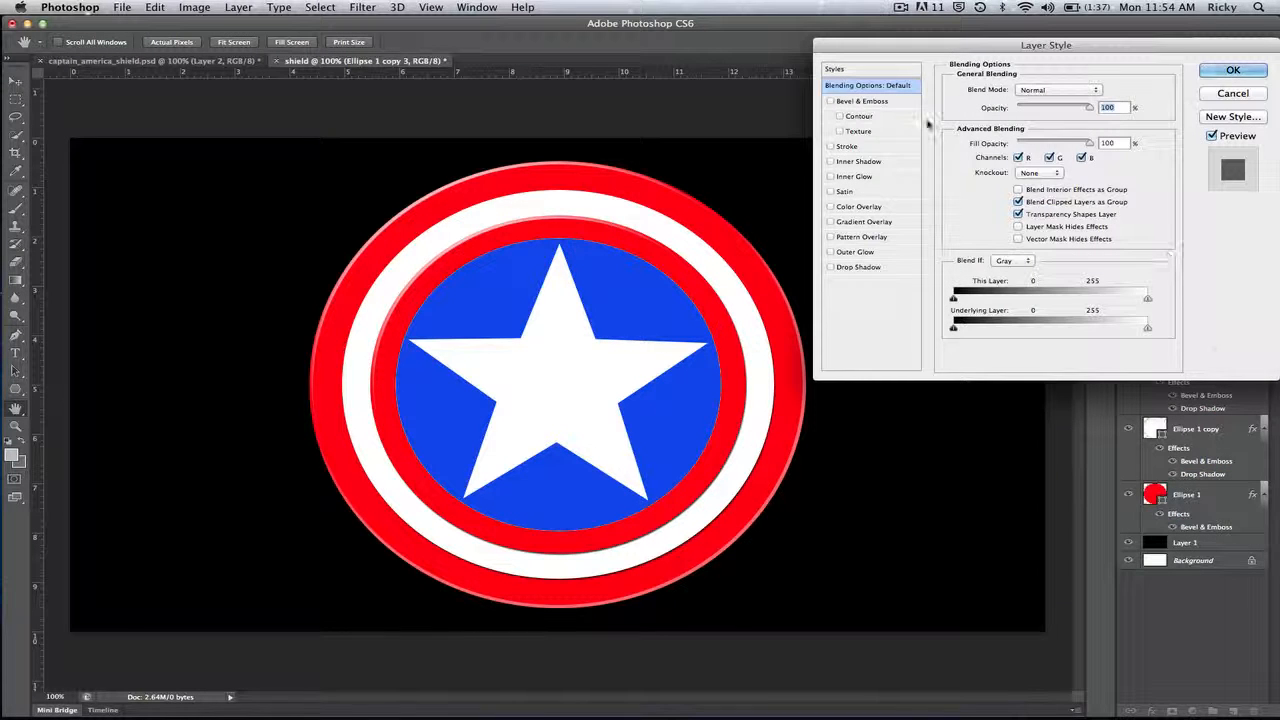
left_click(855, 102)
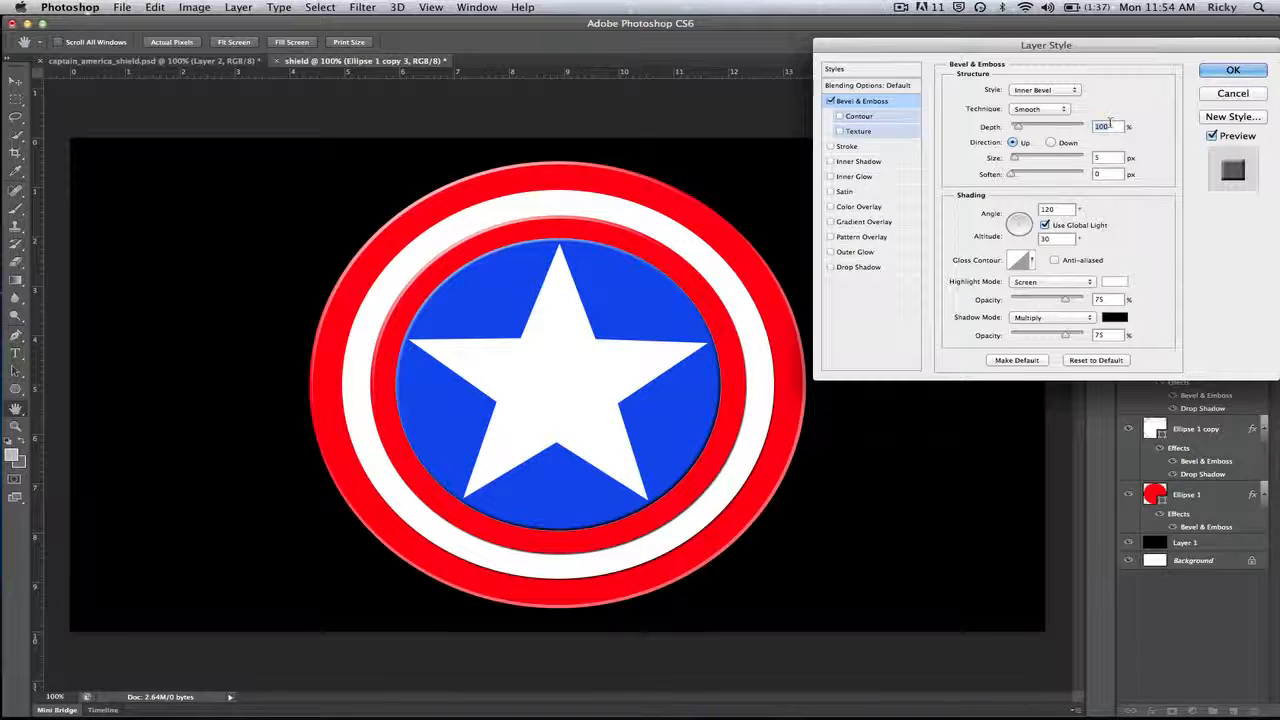
type("511")
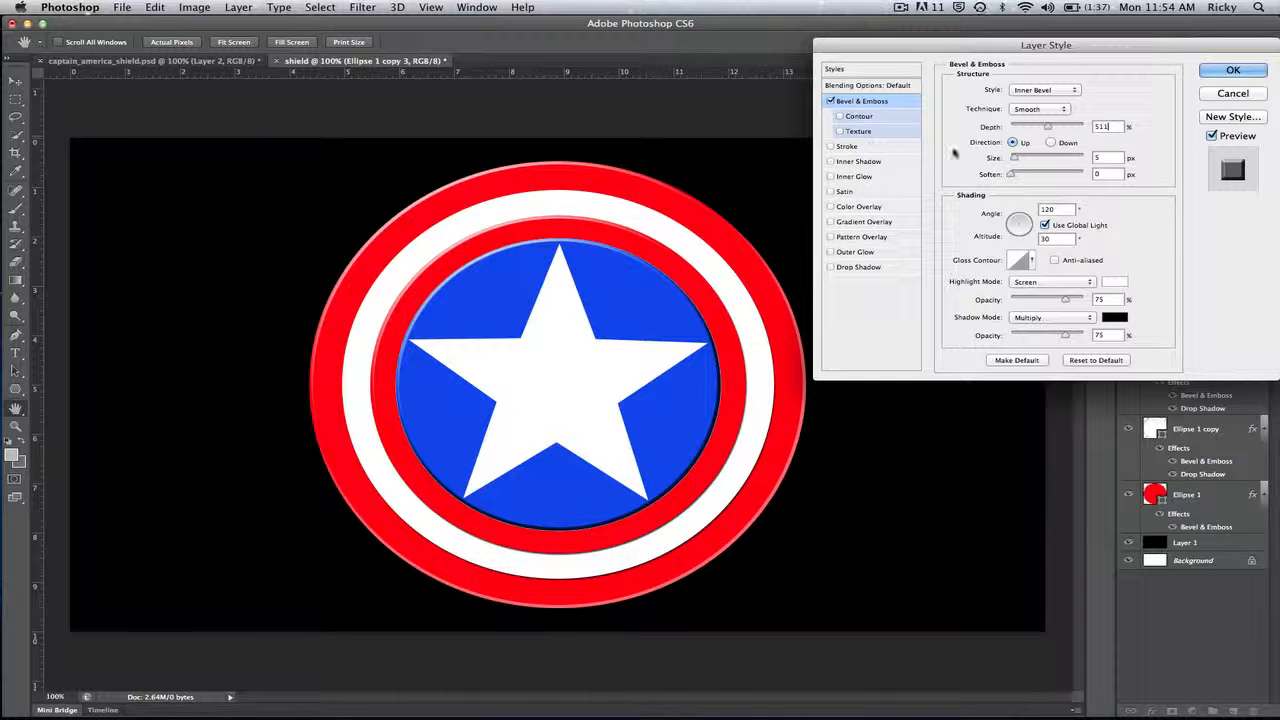
- Set the blue circle's bevel shadow colour to white, ffffff, and soften the bevel by 6 px
left_click(1114, 317)
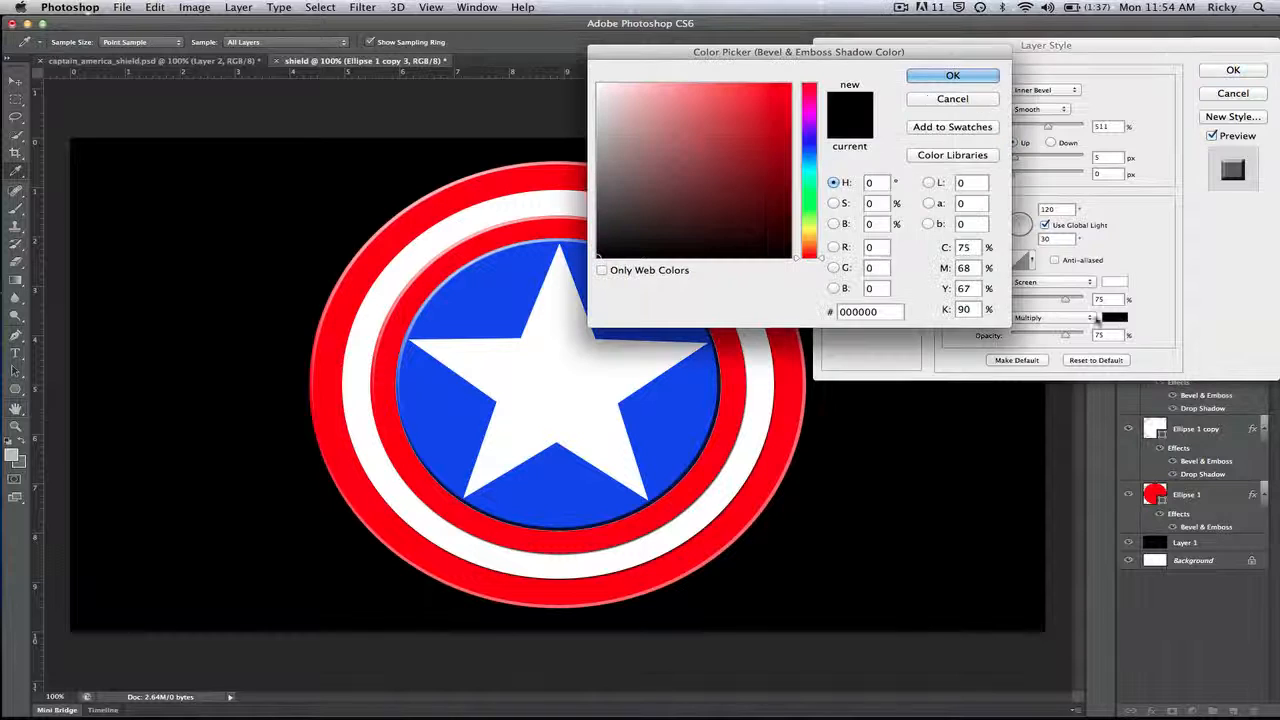
left_click_drag(704, 204, 597, 84)
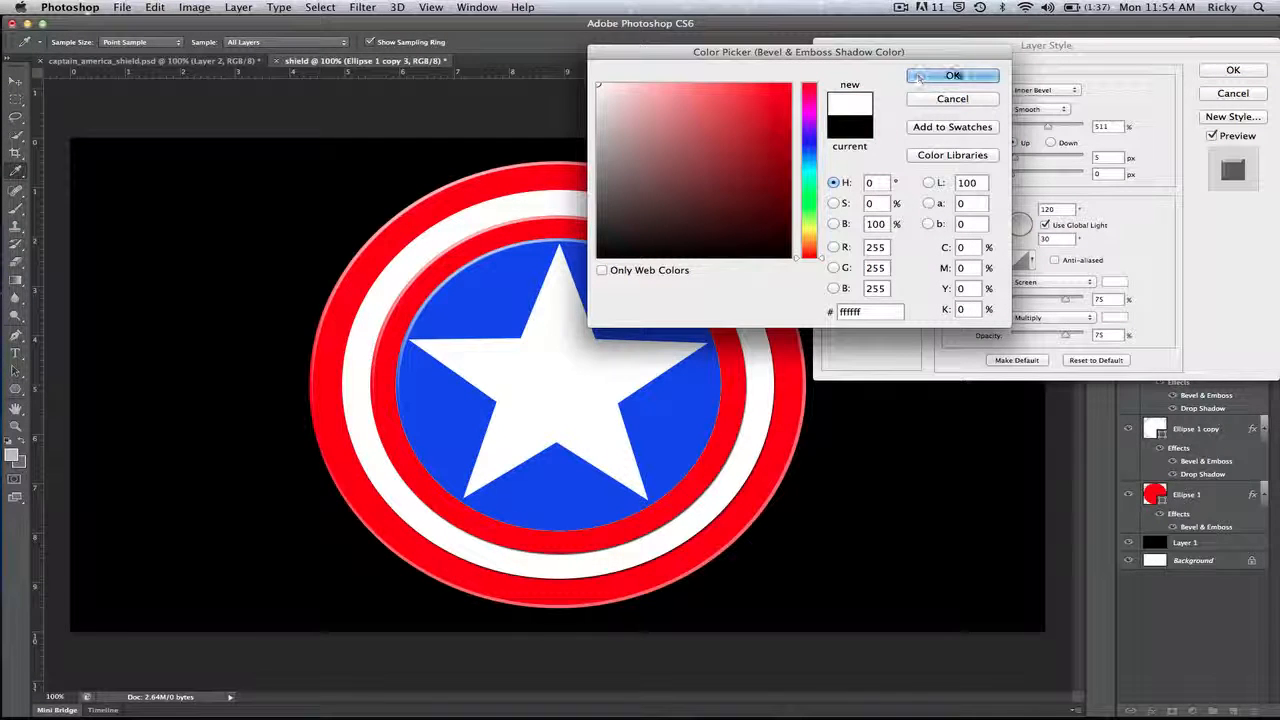
left_click(953, 75)
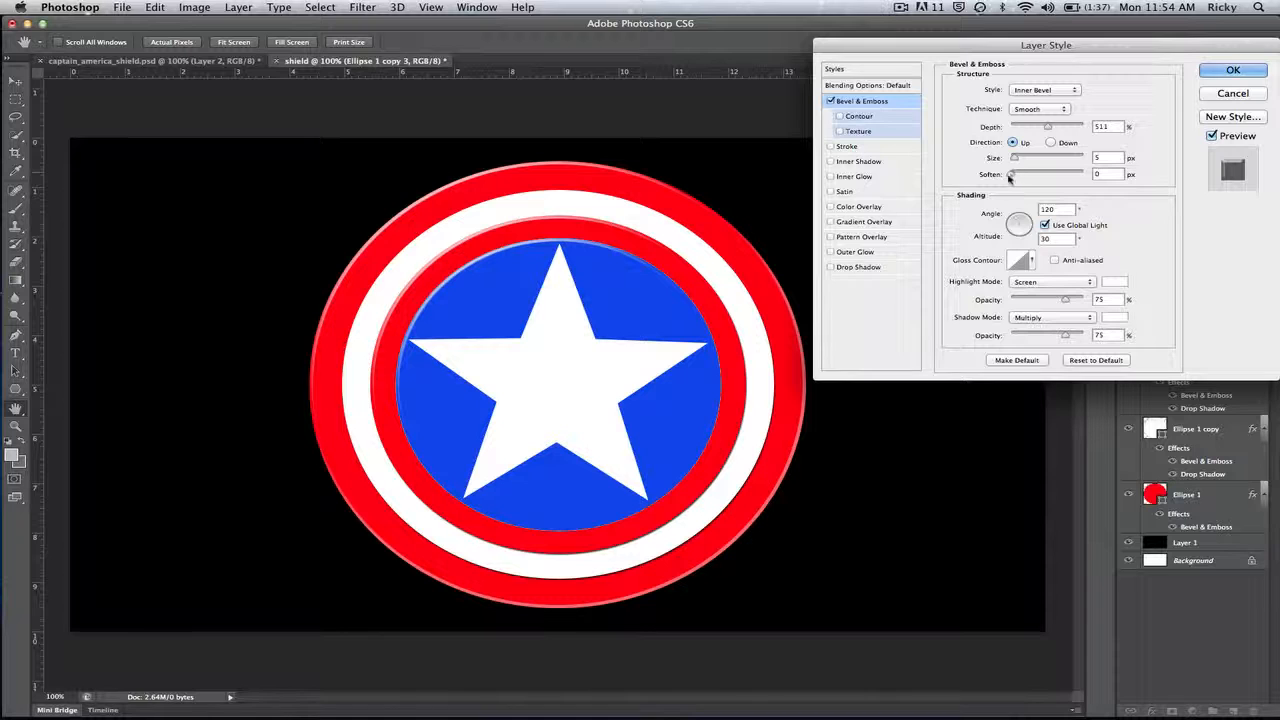
left_click_drag(1009, 177, 1039, 178)
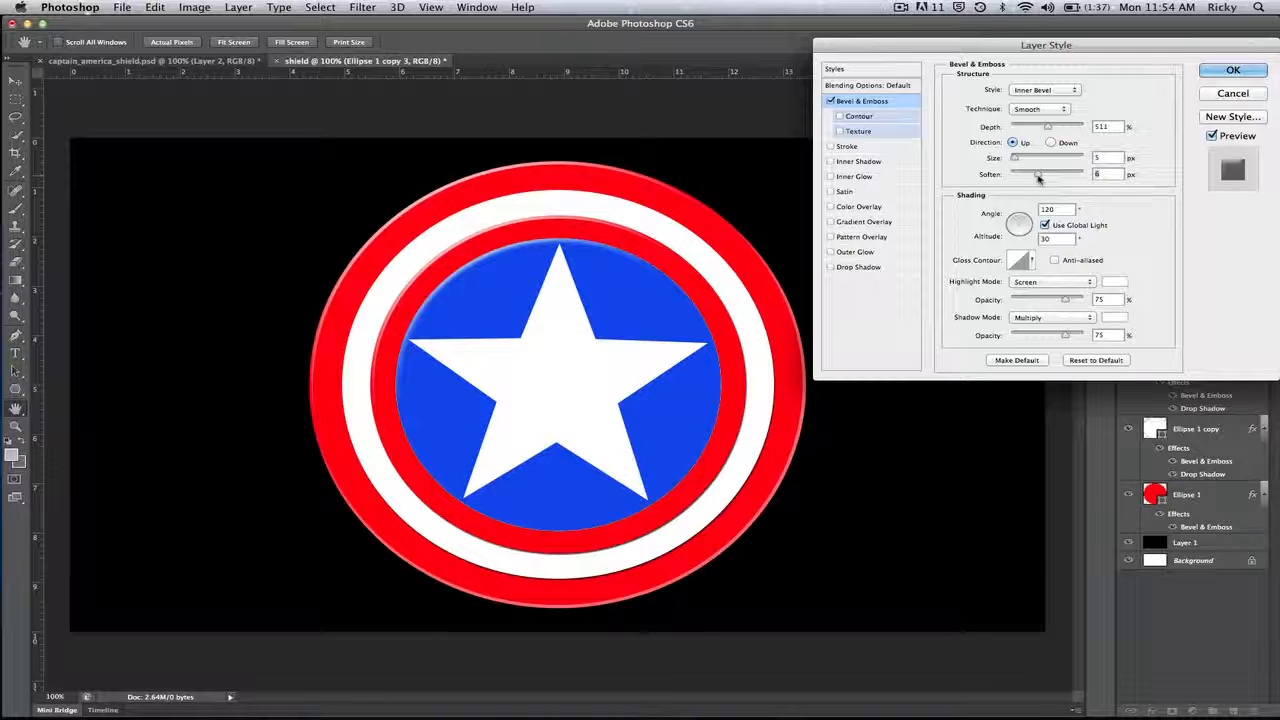
- Add a drop shadow with 2 px distance and 2 px size to the blue circle and apply the layer style
left_click(829, 268)
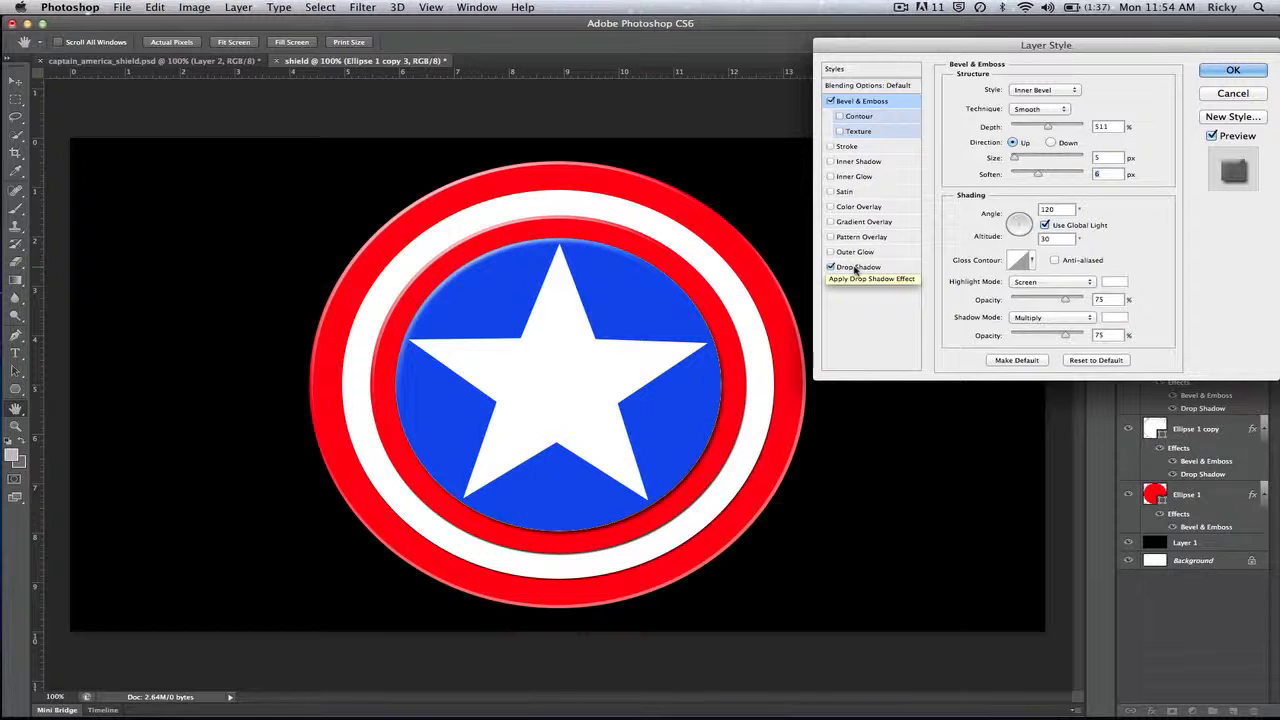
left_click(852, 267)
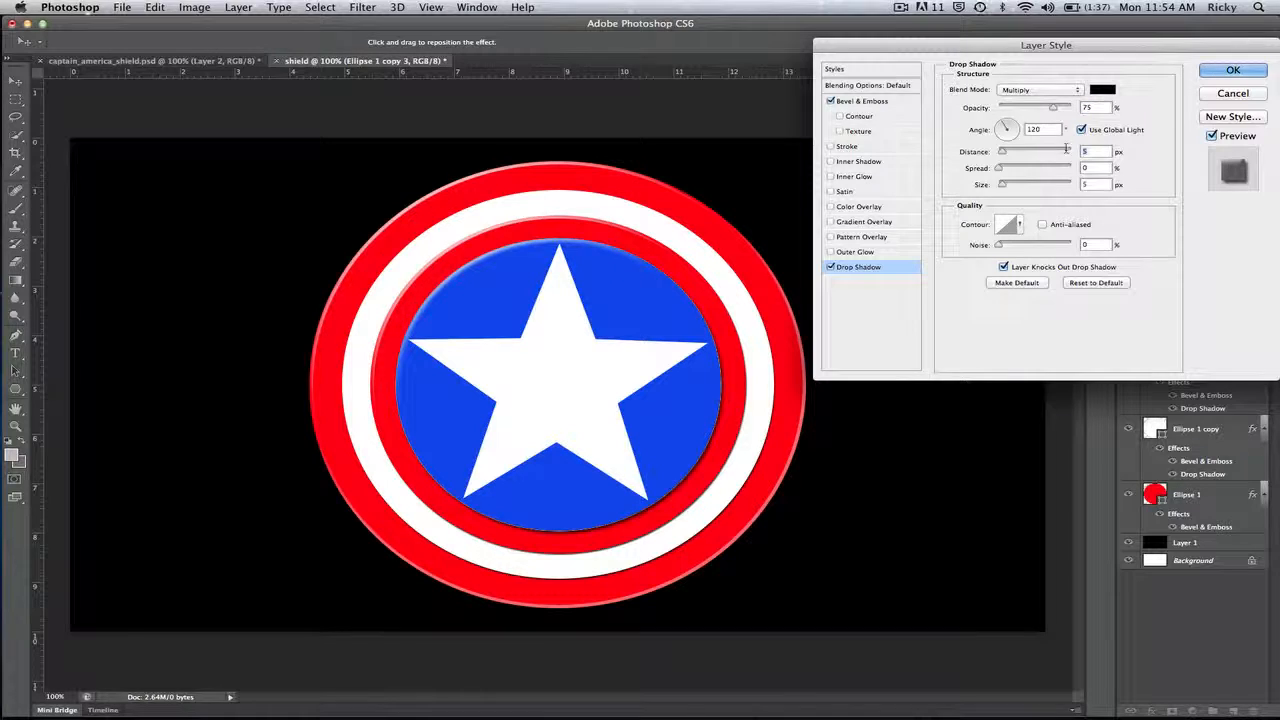
type("2")
left_click(1098, 184)
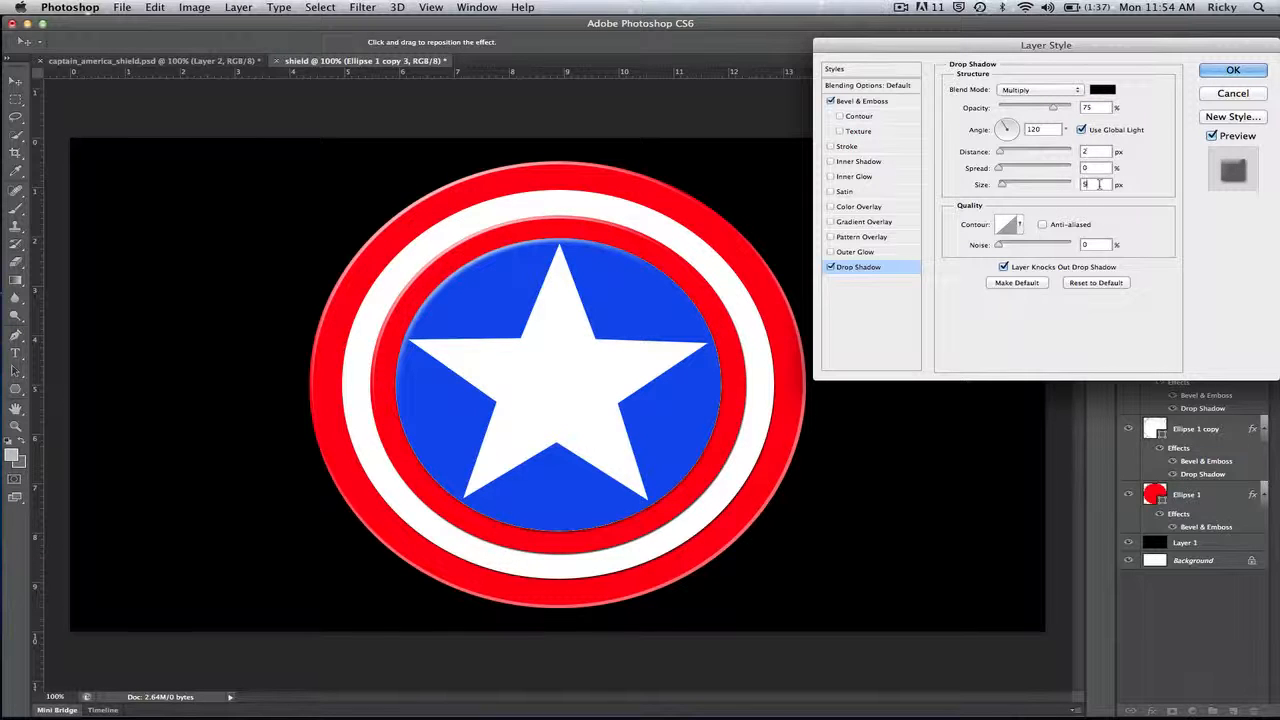
type("2")
left_click(1233, 70)
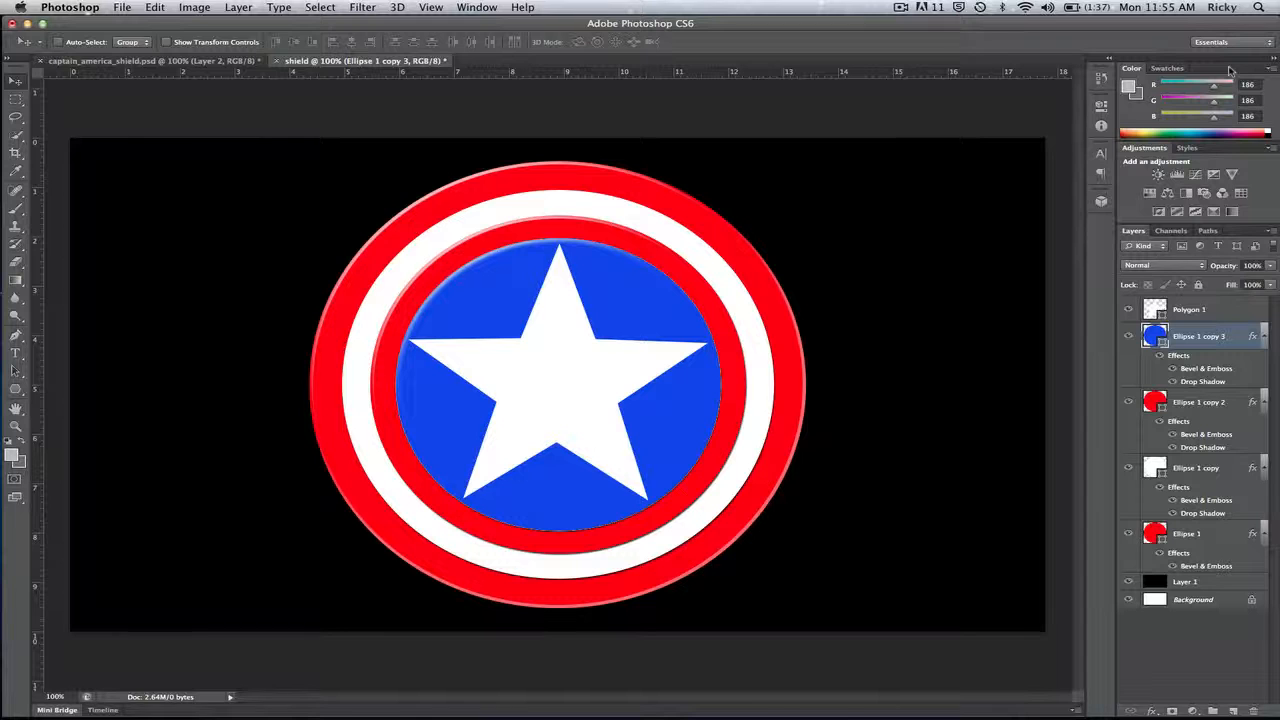
- Add a Bevel & Emboss effect to the star, Polygon 1, with the Chisel Hard technique and a depth of 511%
left_click(1202, 316)
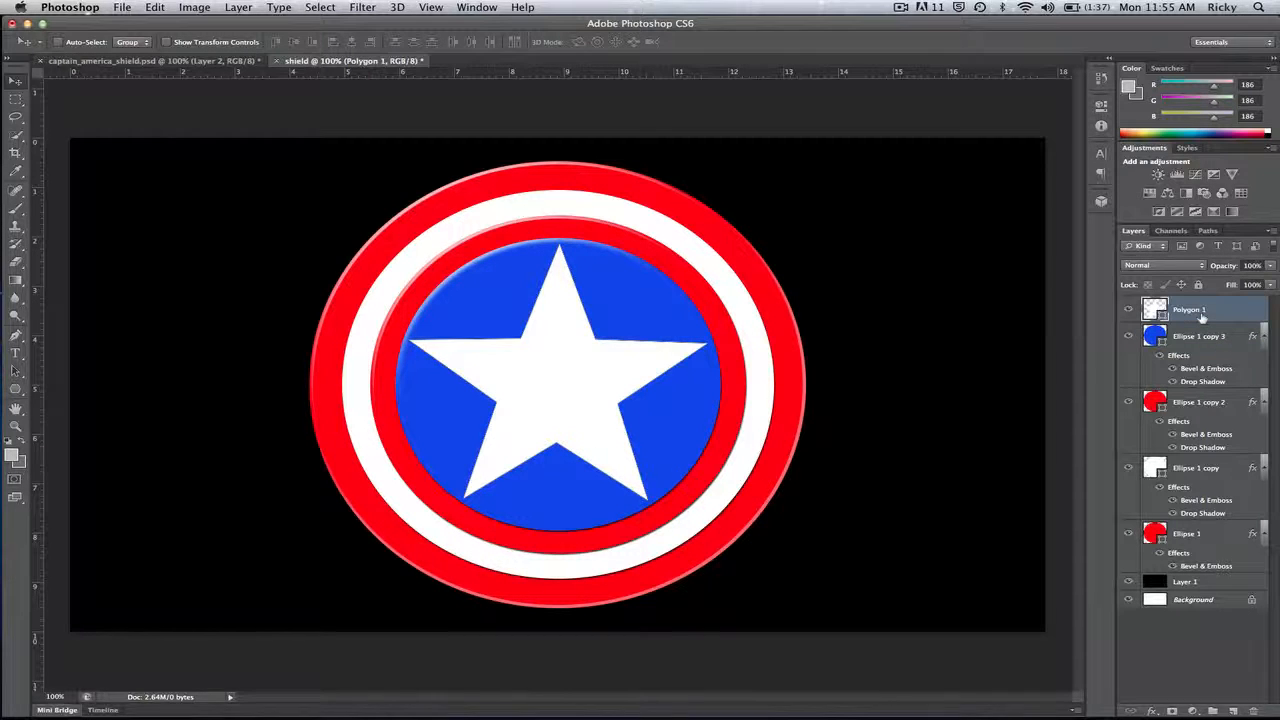
right_click(1202, 316)
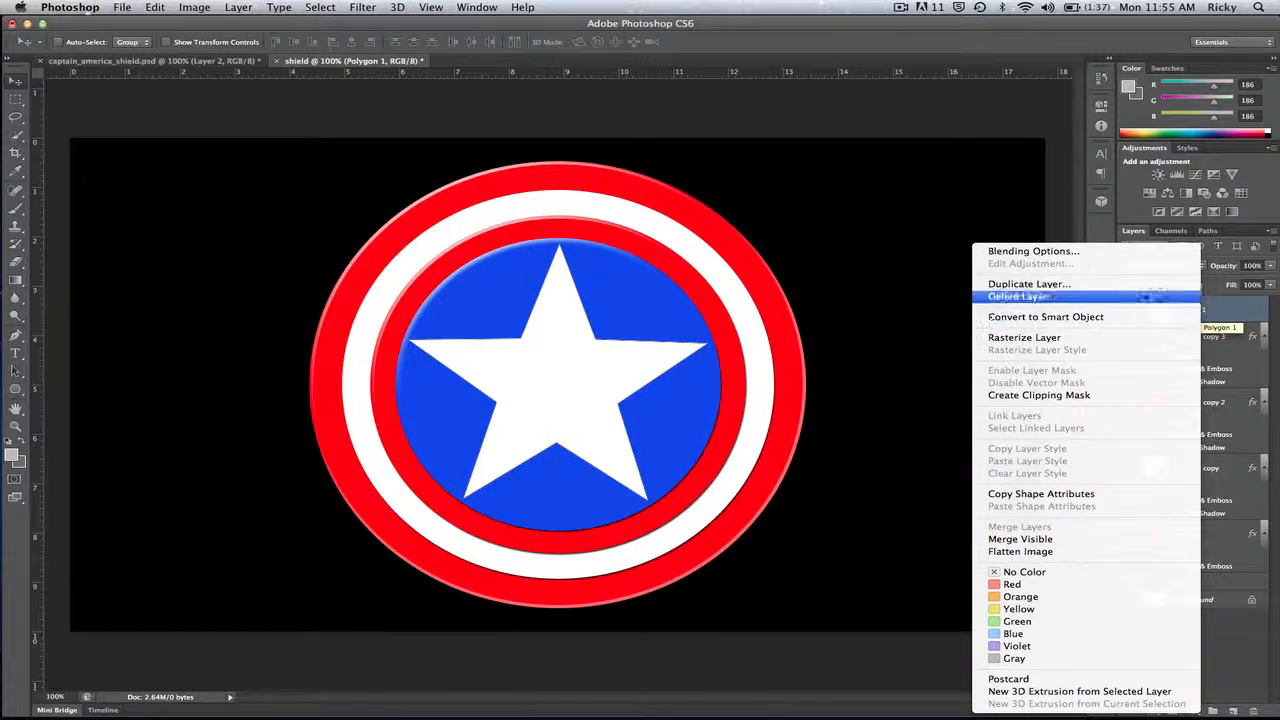
left_click(1080, 254)
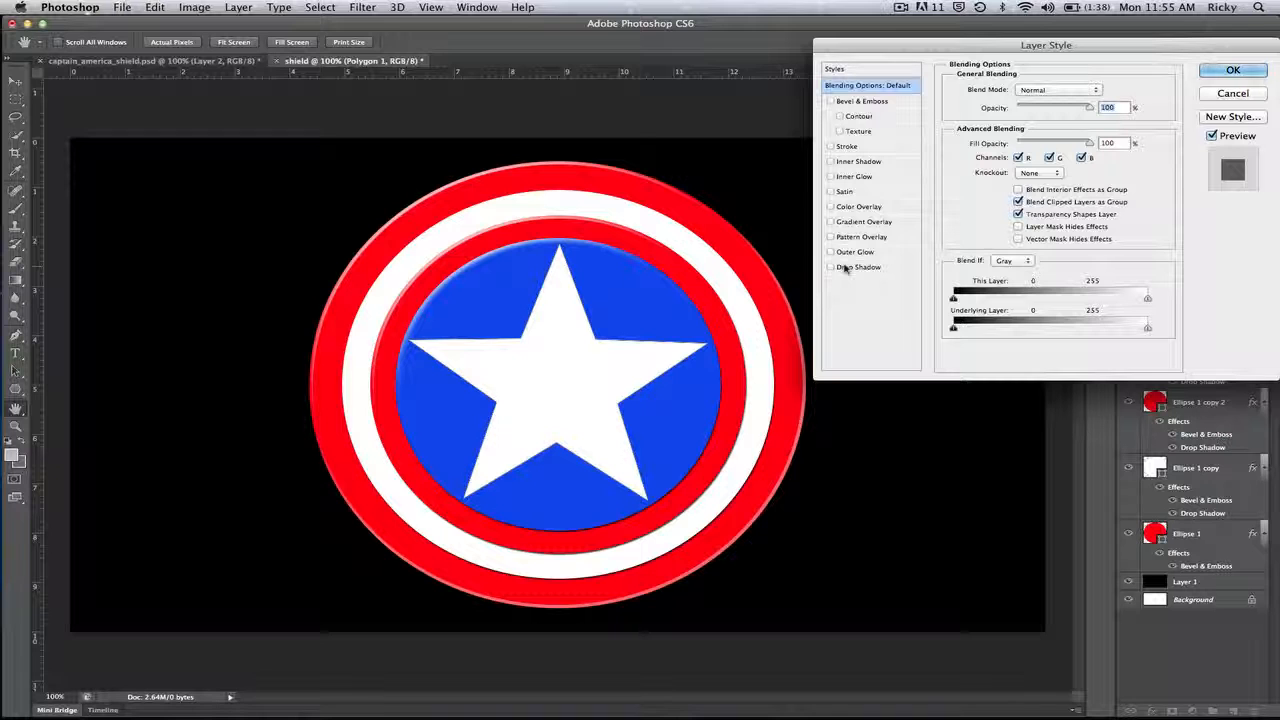
left_click(865, 102)
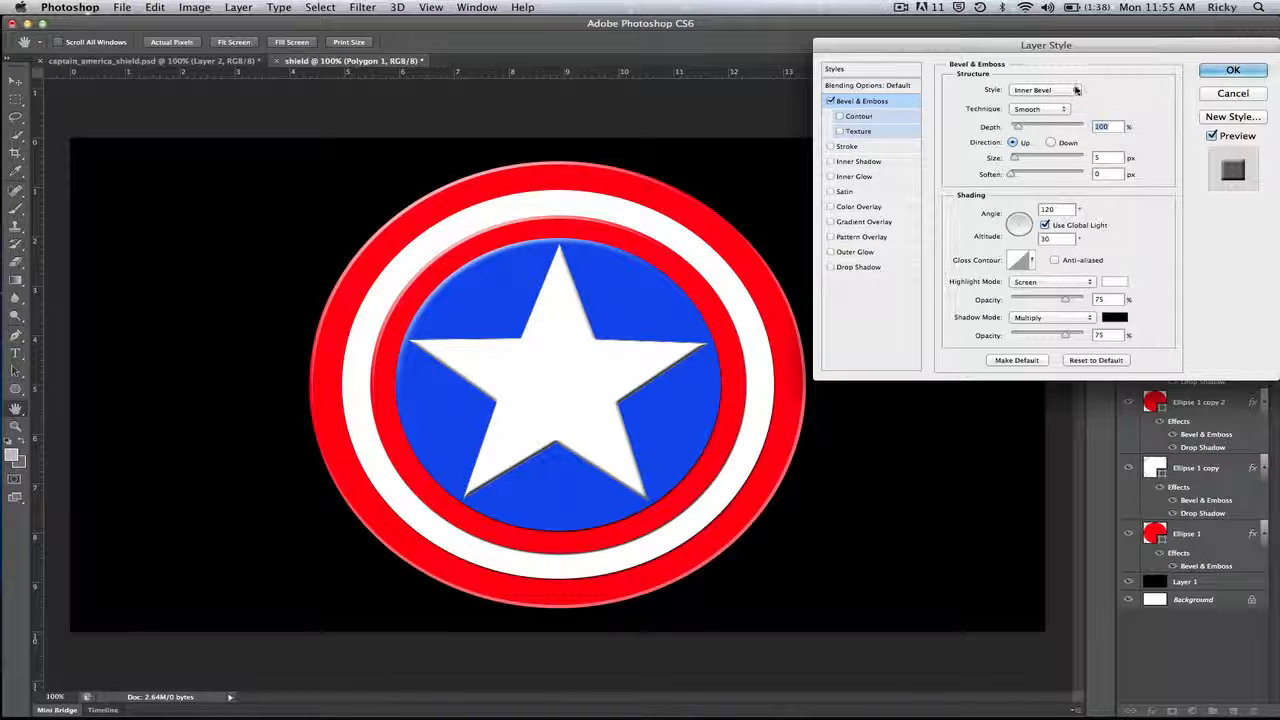
left_click(1073, 91)
left_click(1117, 90)
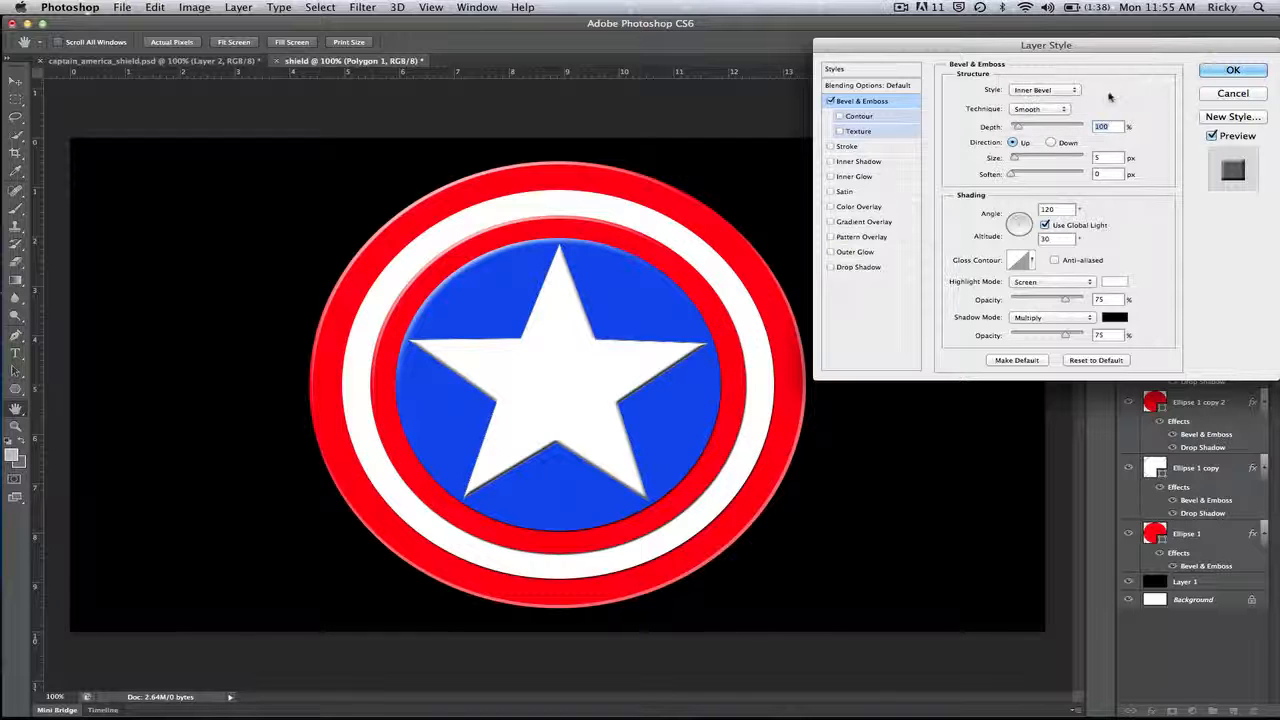
left_click(1047, 109)
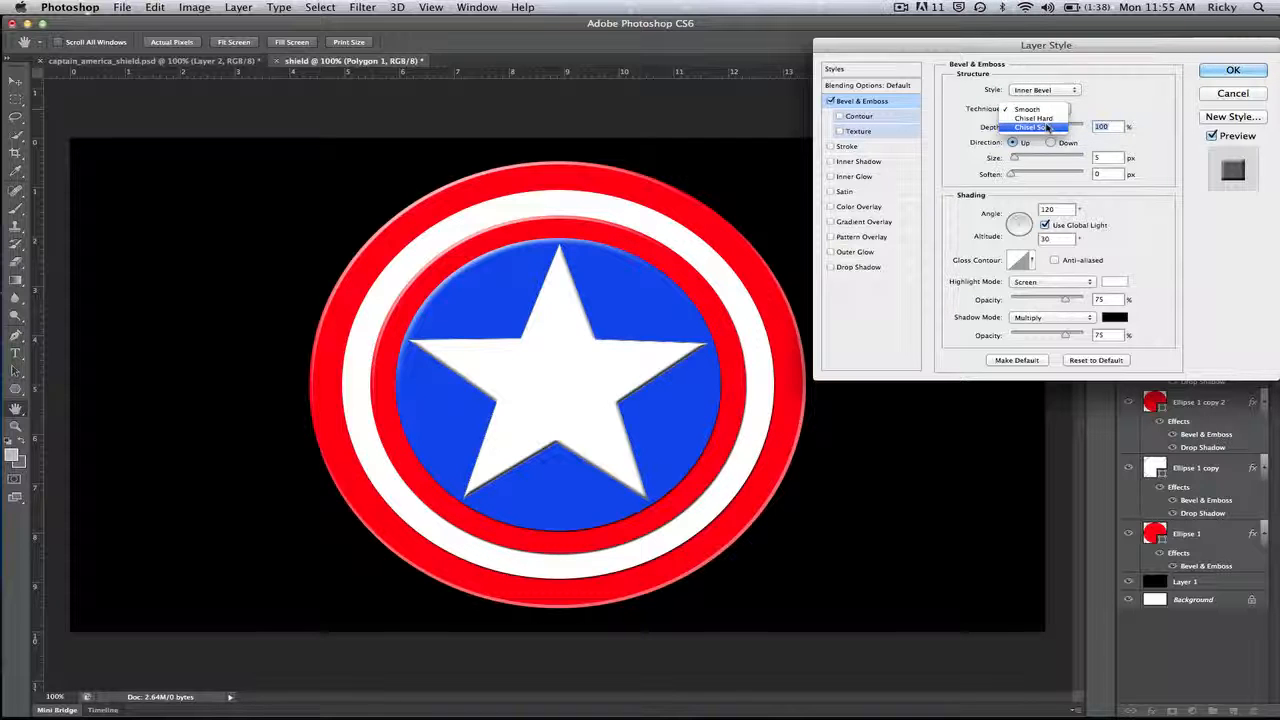
left_click(1047, 124)
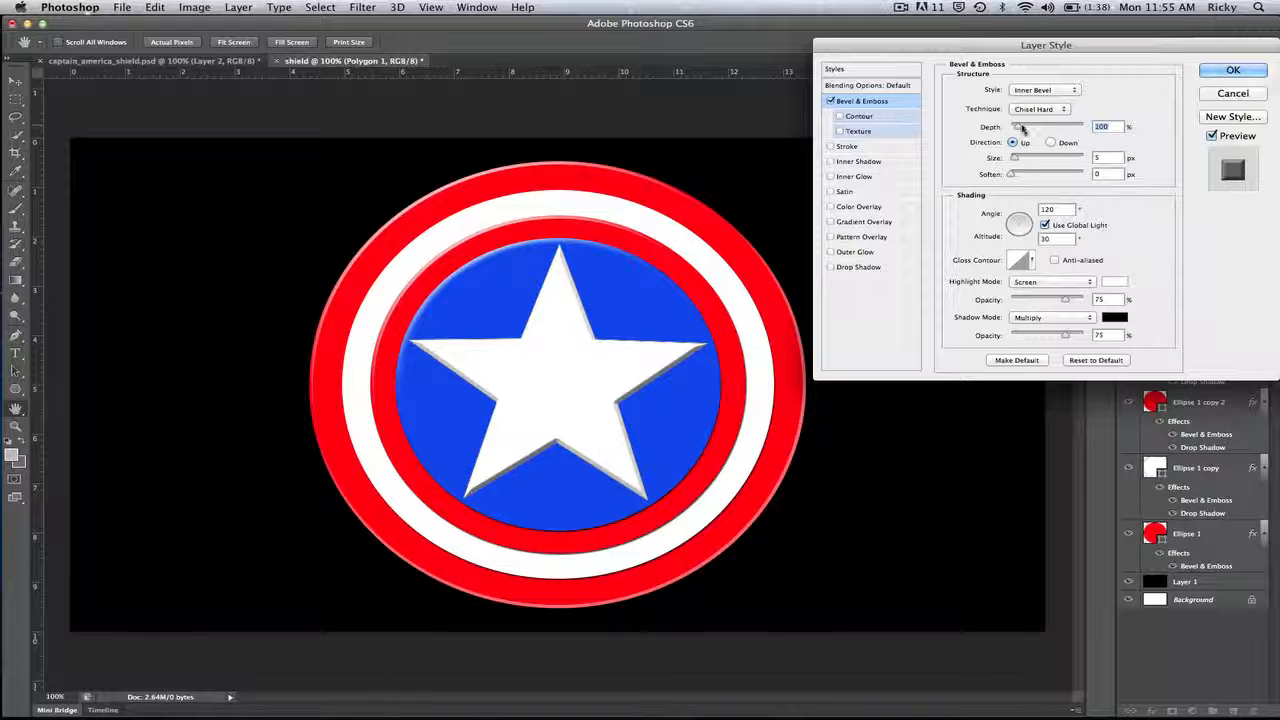
left_click_drag(1017, 126, 1050, 128)
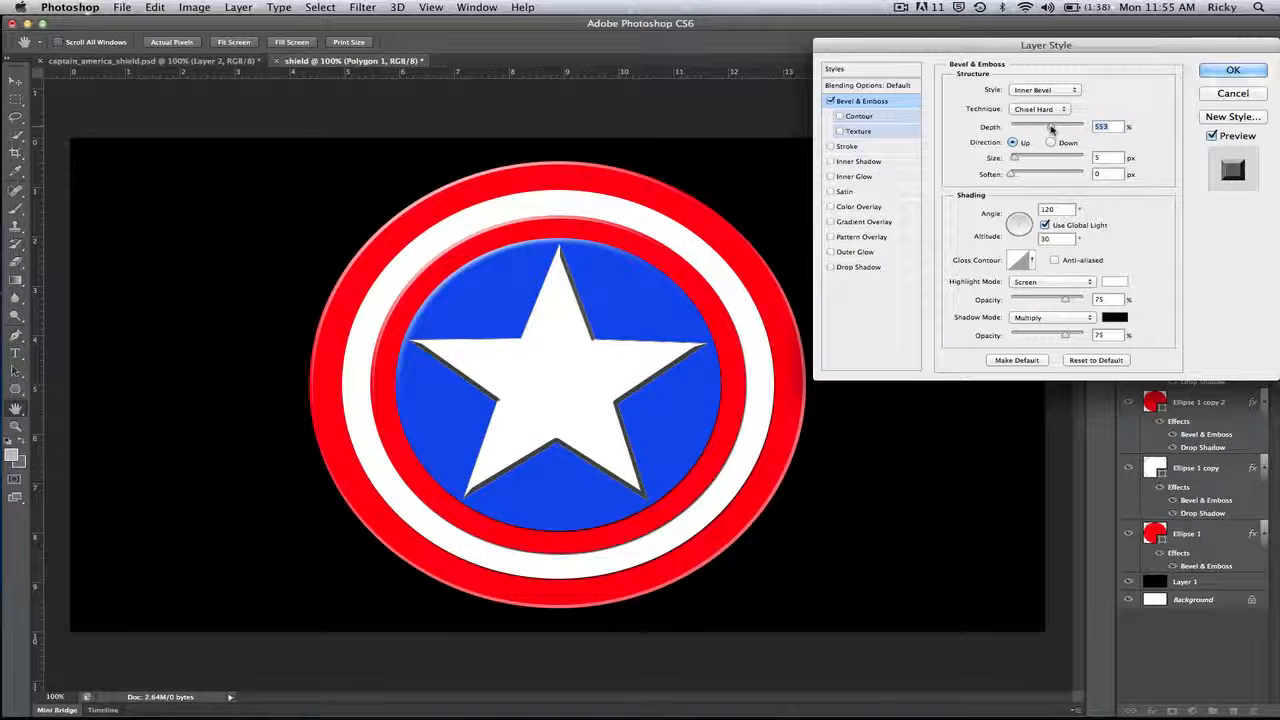
type("511")
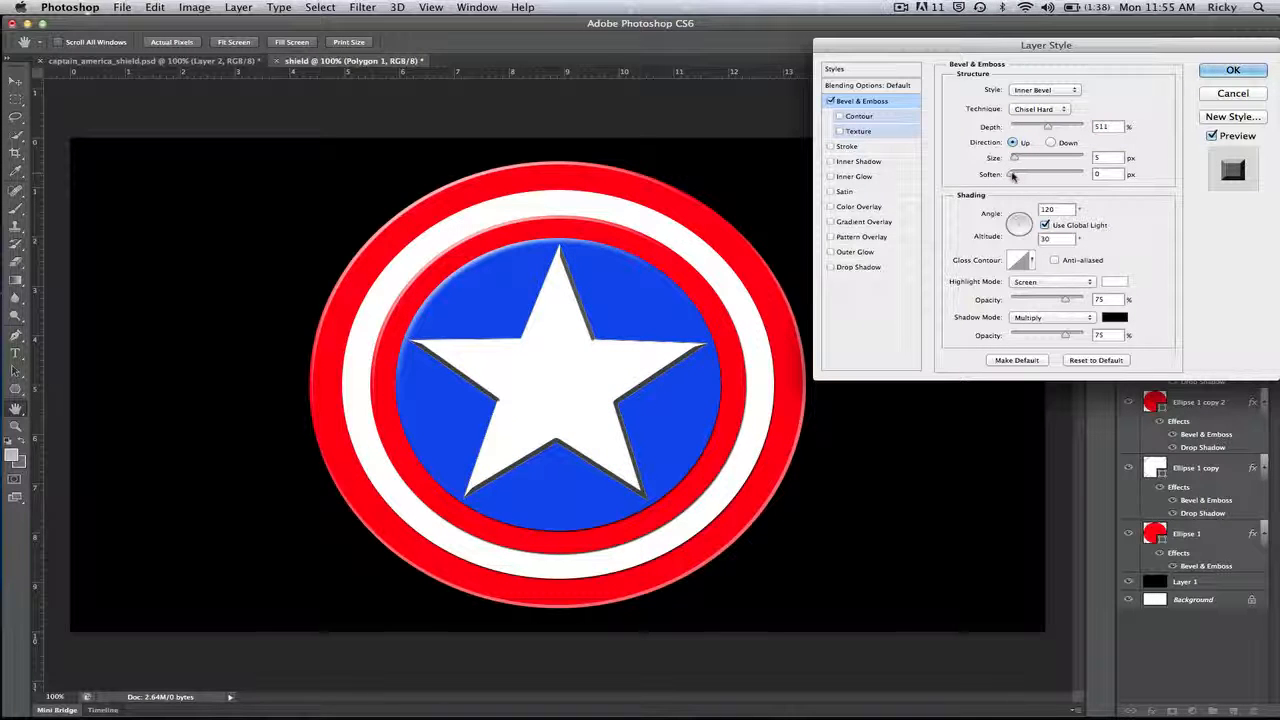
- Soften the star's bevel by 10 px and set its shadow colour to white, ffffff
left_click_drag(1013, 174, 1052, 173)
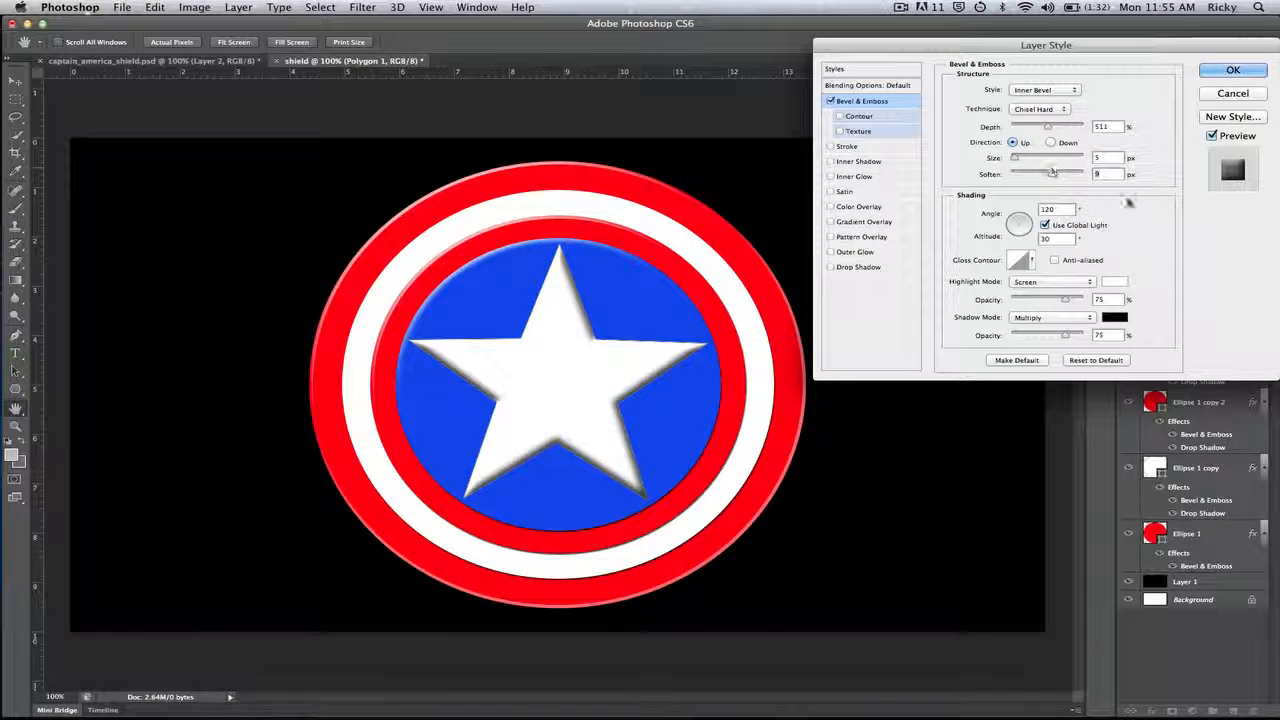
type("10")
left_click(1112, 318)
left_click_drag(648, 199, 590, 62)
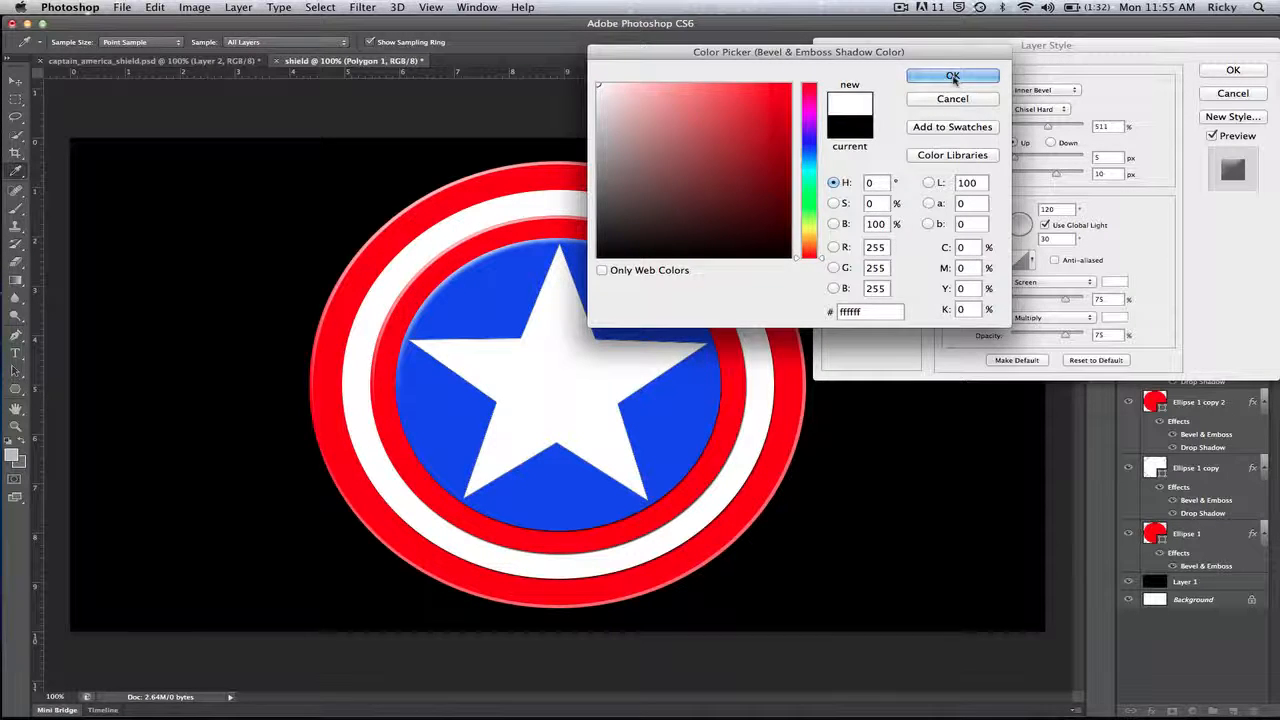
left_click(953, 77)
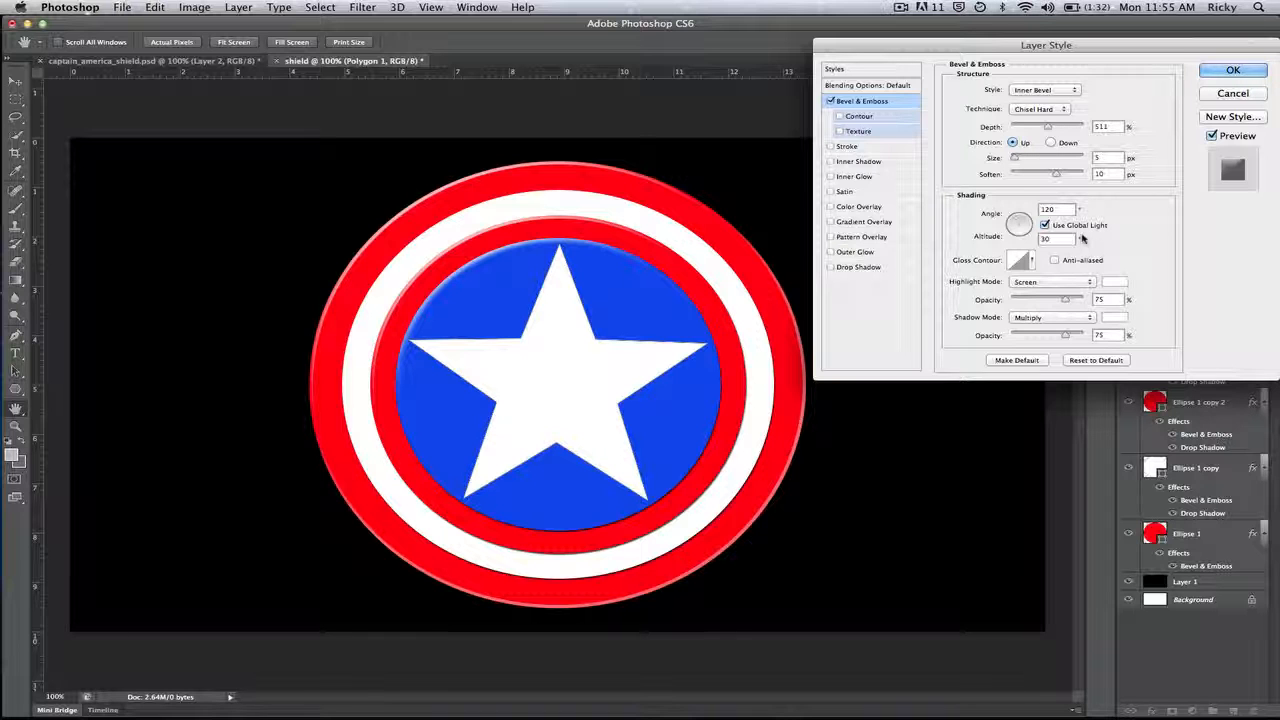
- Add a drop shadow with 2 px distance and 2 px size to the star and apply the layer style
left_click(832, 267)
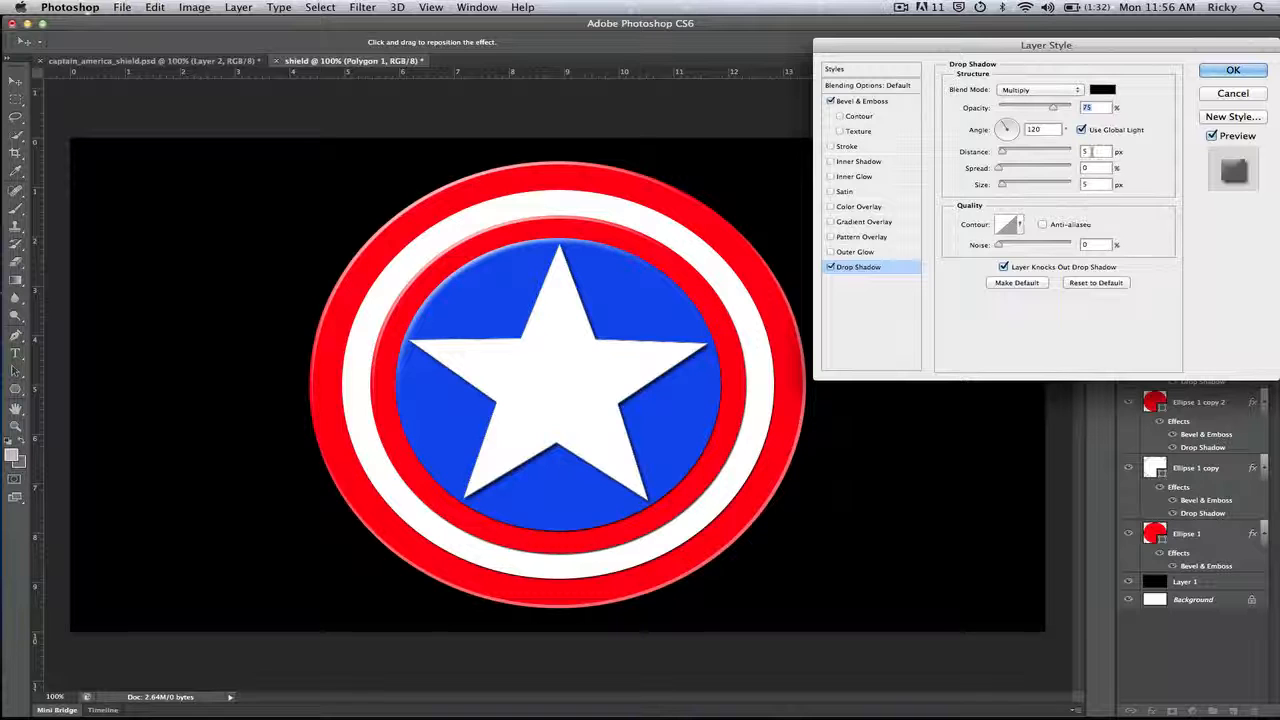
left_click_drag(1094, 152, 1079, 153)
type("2")
left_click(1079, 185)
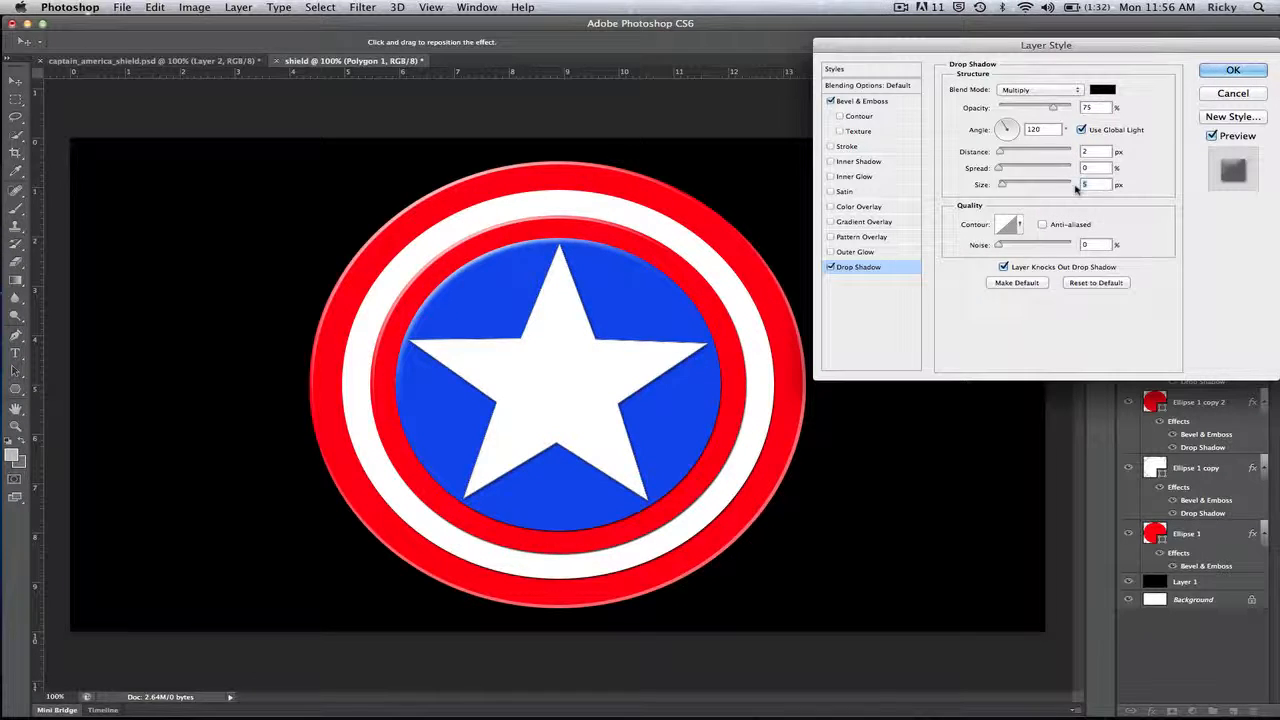
type("2")
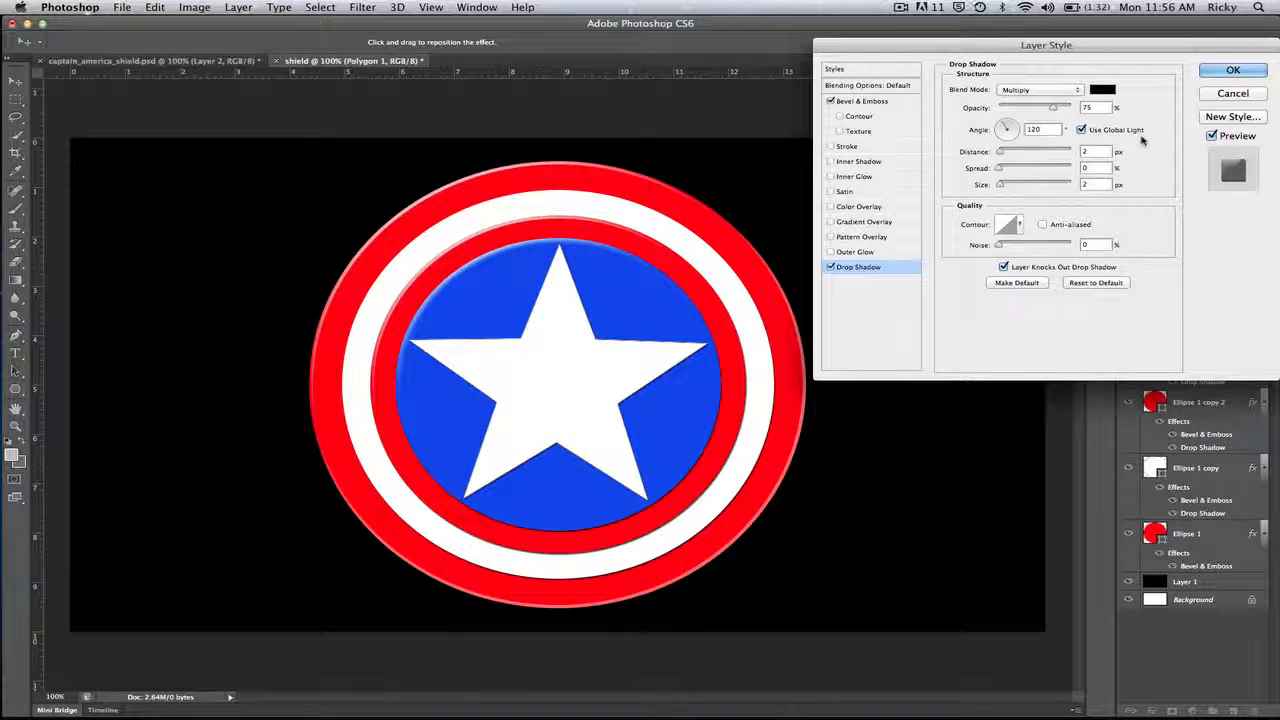
left_click(1244, 74)
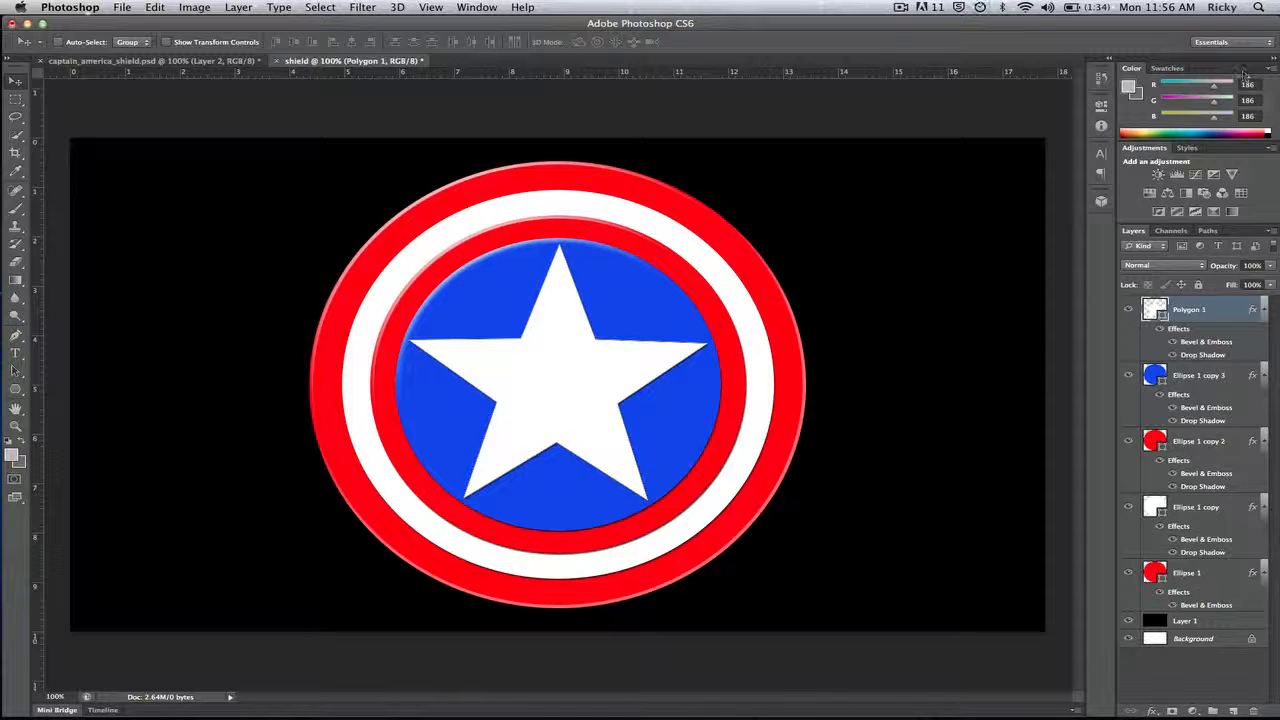
- Load the outer red circle, Ellipse 1, as a selection and add a new layer named gradient above the star
left_click(1217, 572)
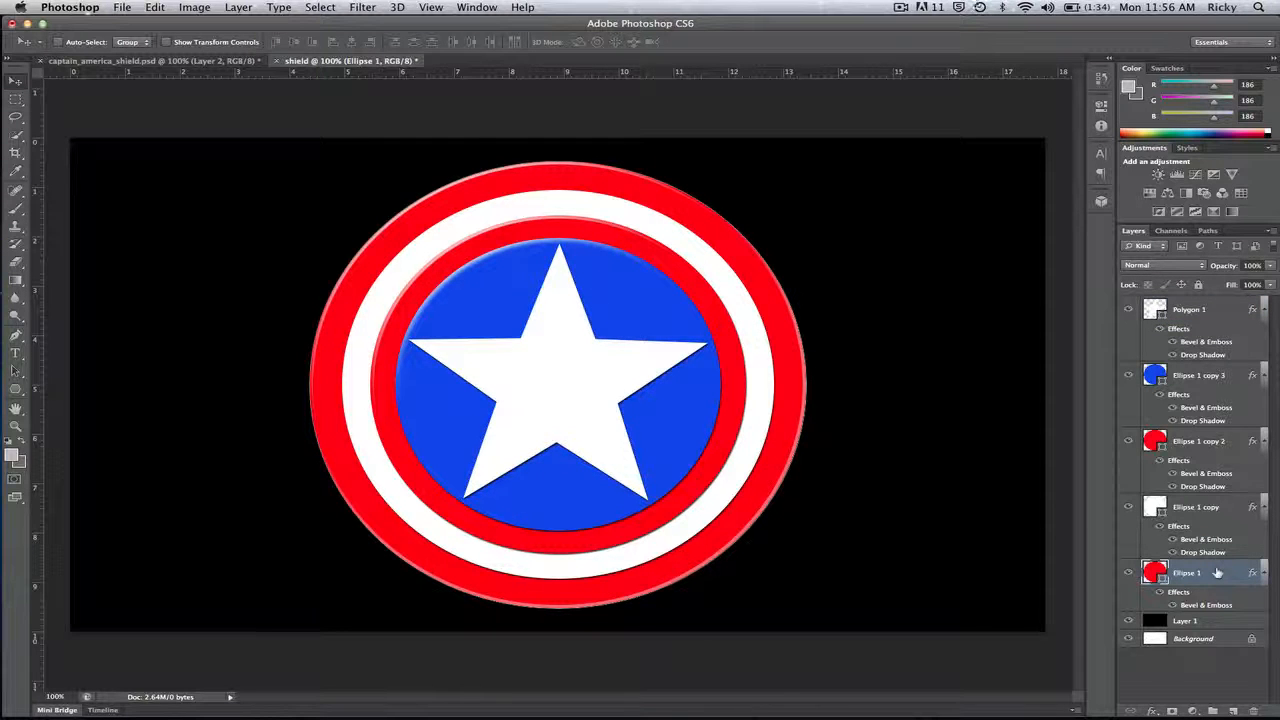
left_click(1155, 573, "super")
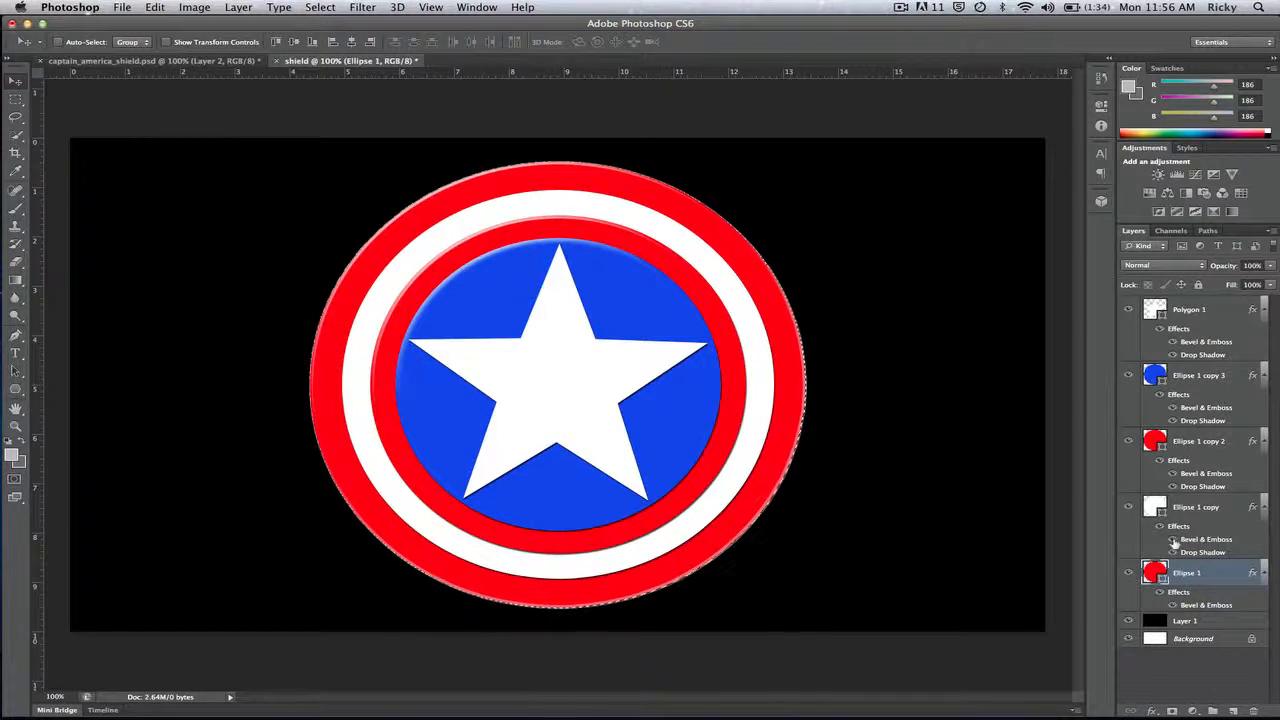
left_click(1212, 313)
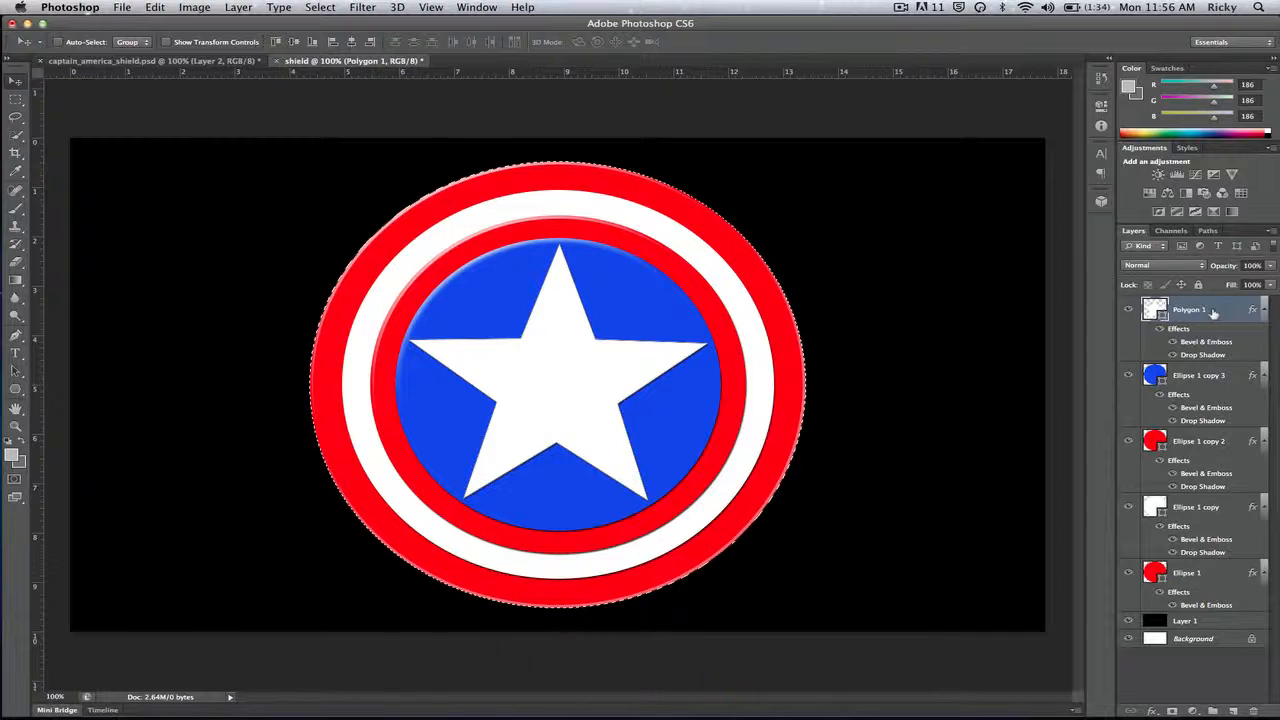
key("super+shift+n")
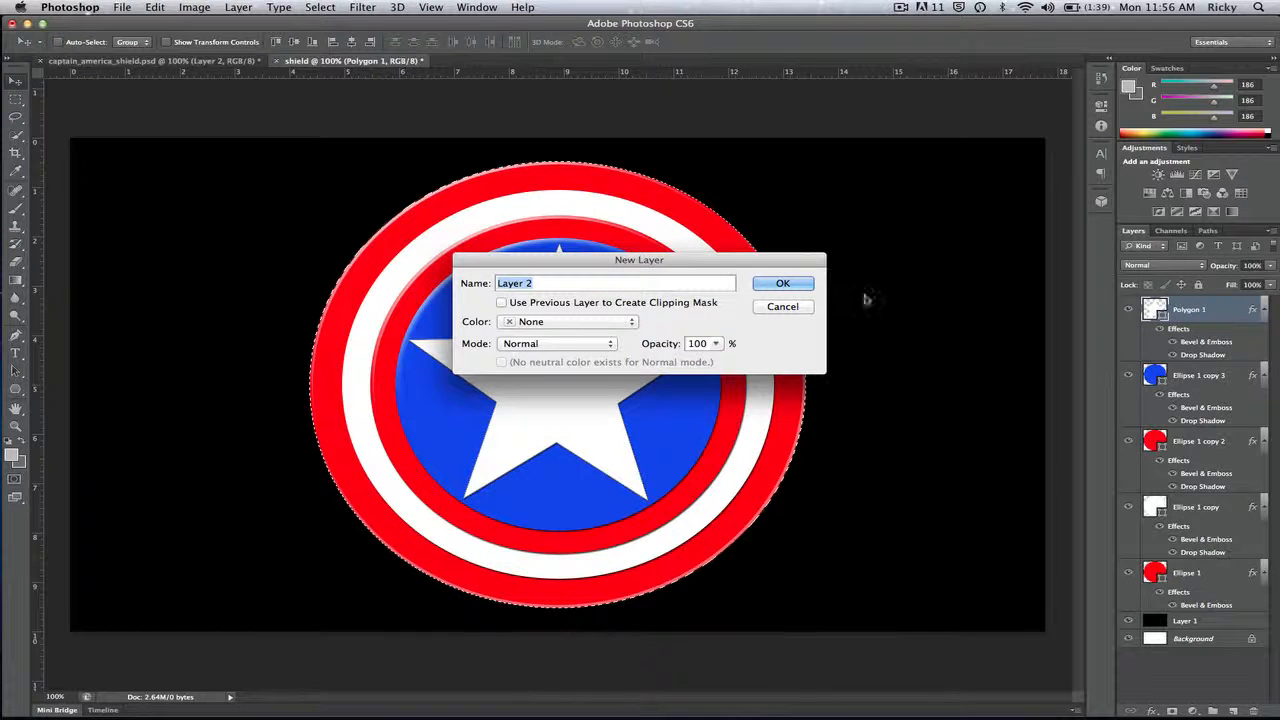
left_click(781, 284)
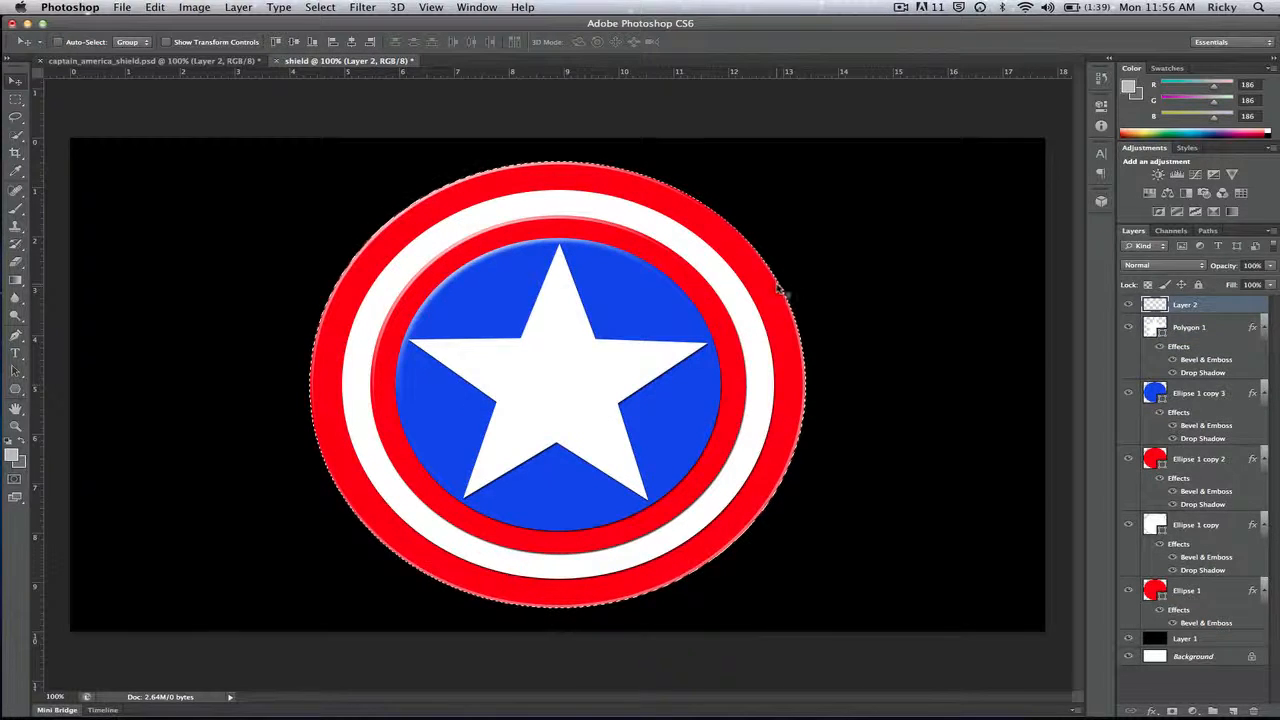
double_click(1184, 305)
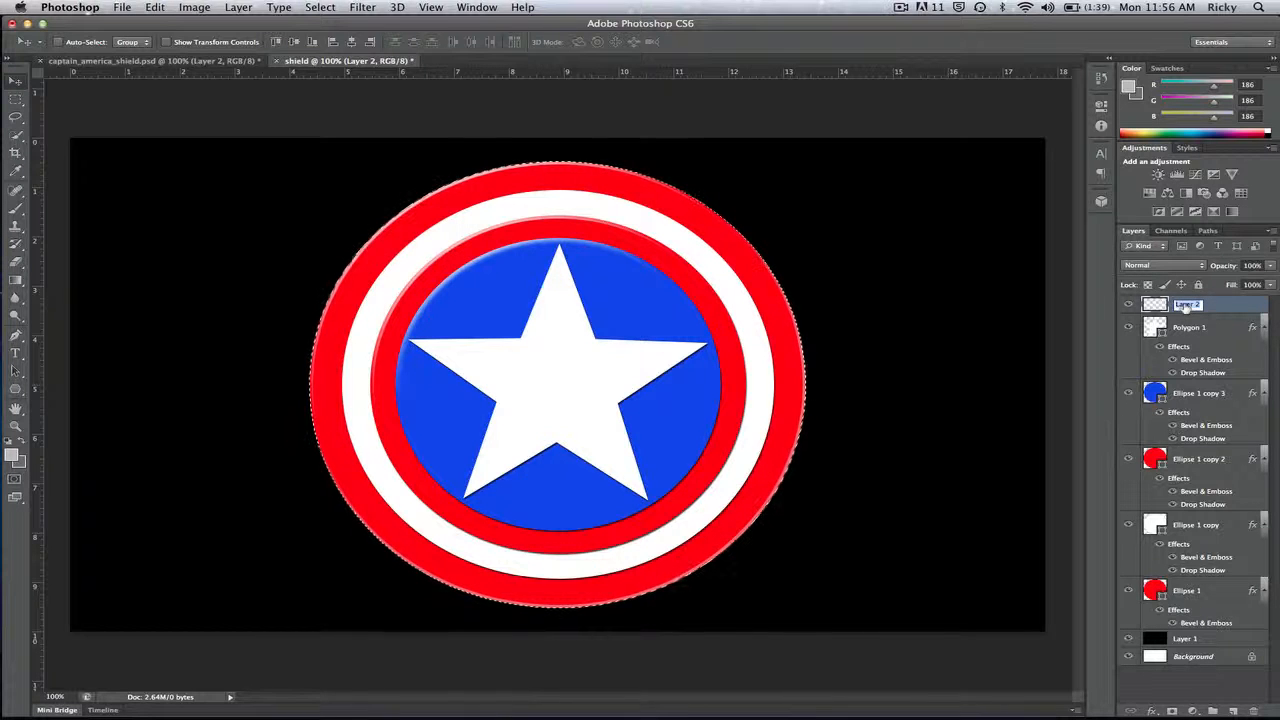
key("BackSpace")
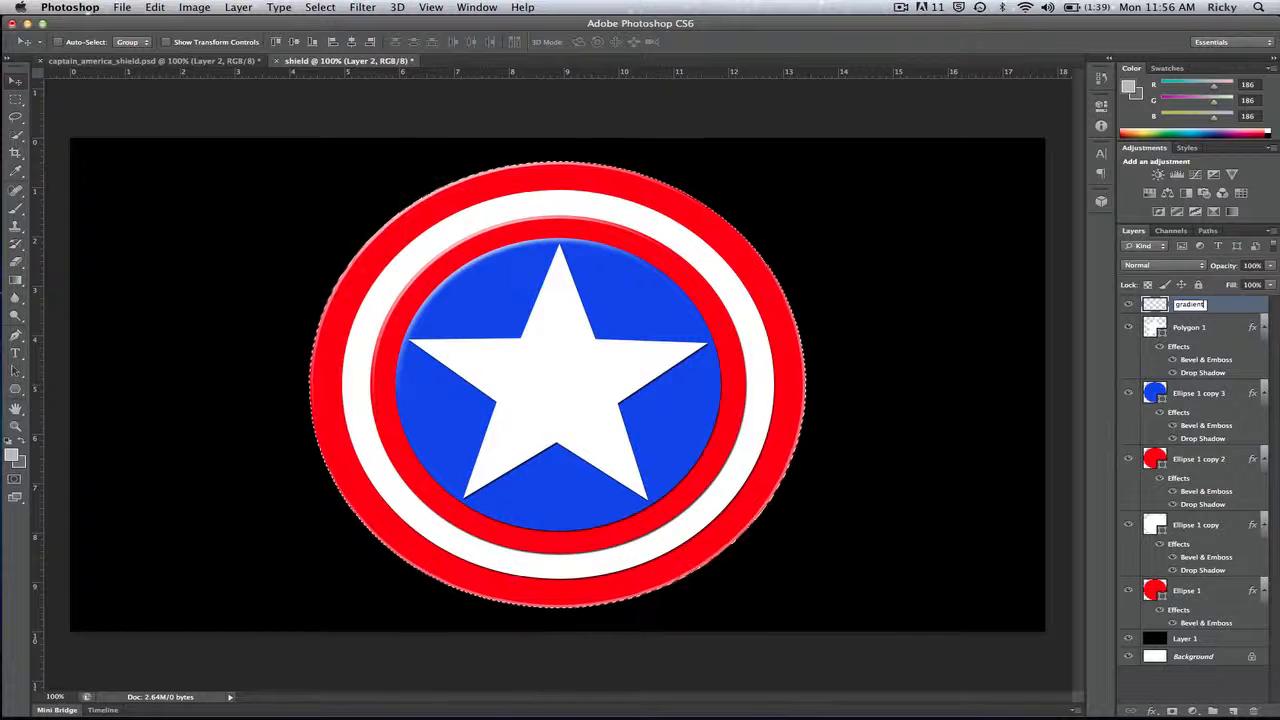
key("Return")
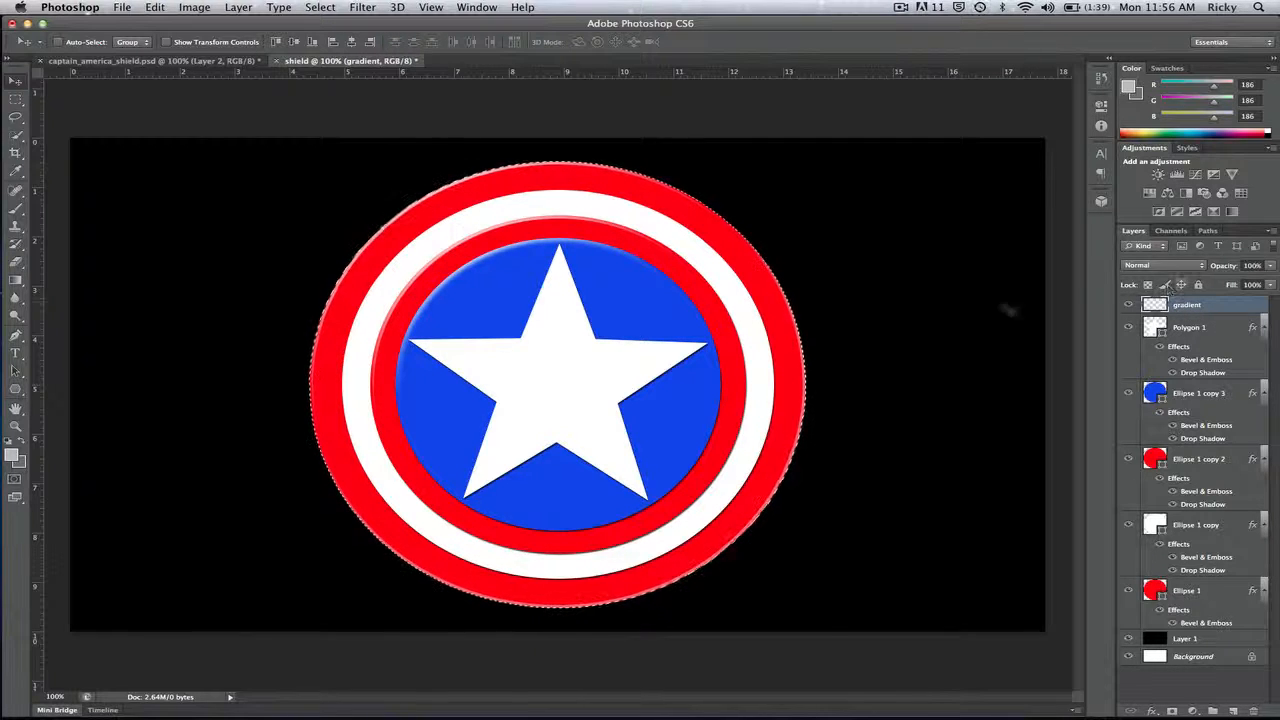
- Fill the selection with an angle gradient using metal_gradient, drawn from the shield's centre past its upper-right edge, and deselect
left_click(15, 280)
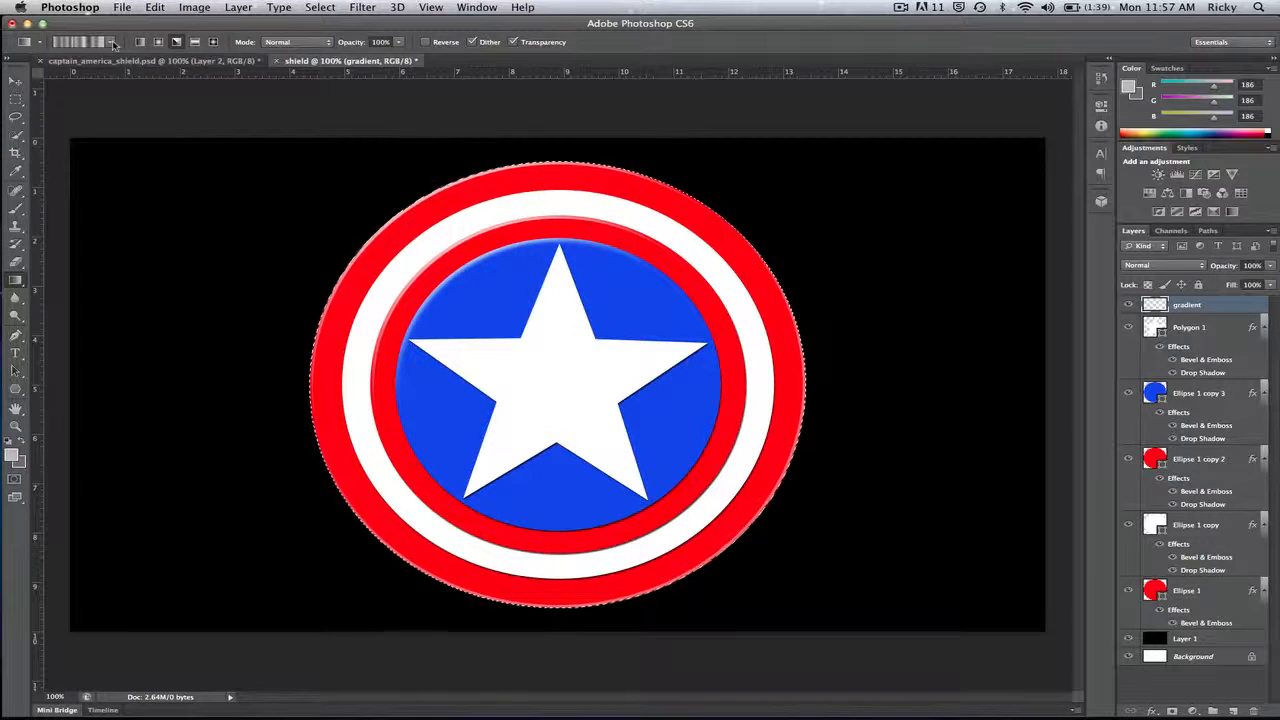
left_click(112, 42)
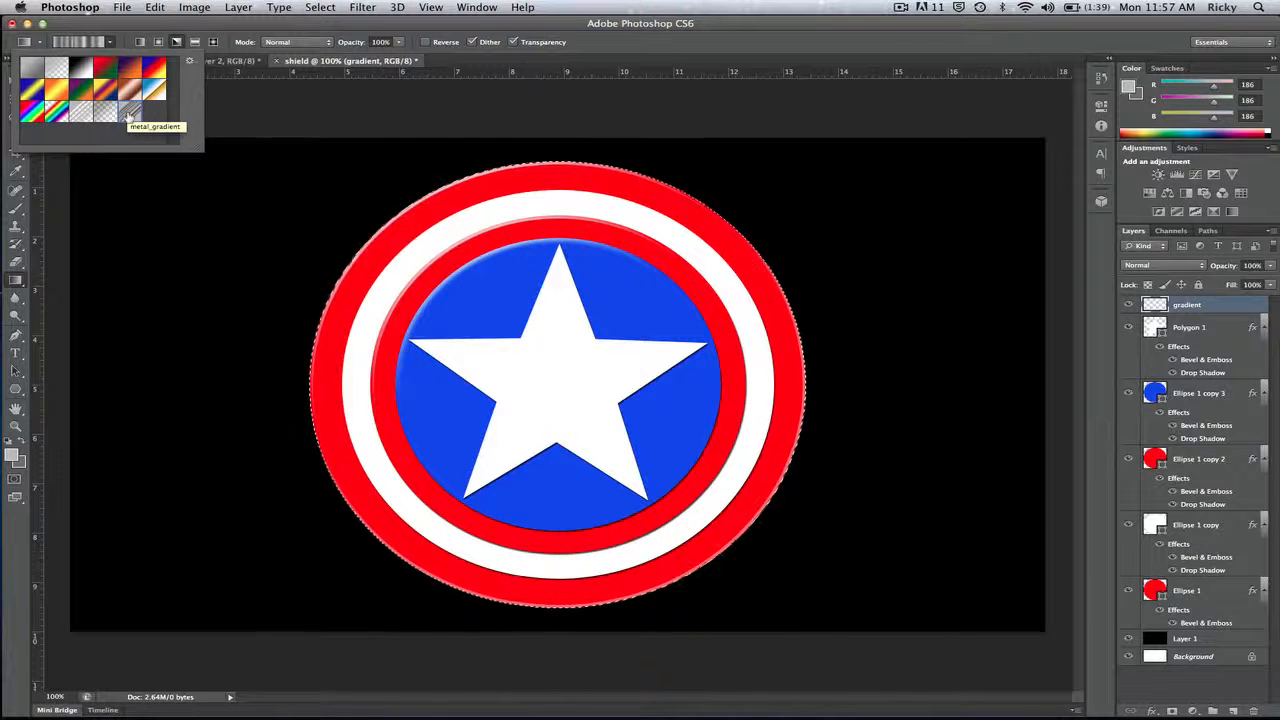
left_click(112, 42)
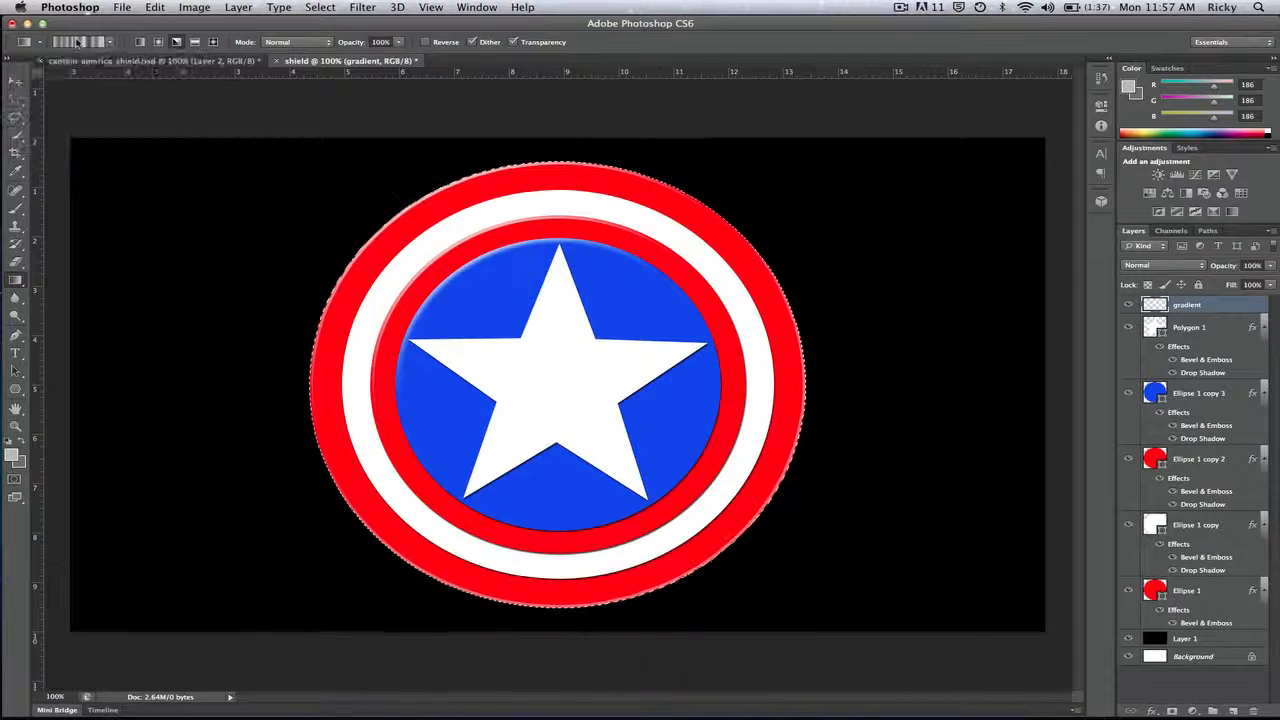
left_click(78, 42)
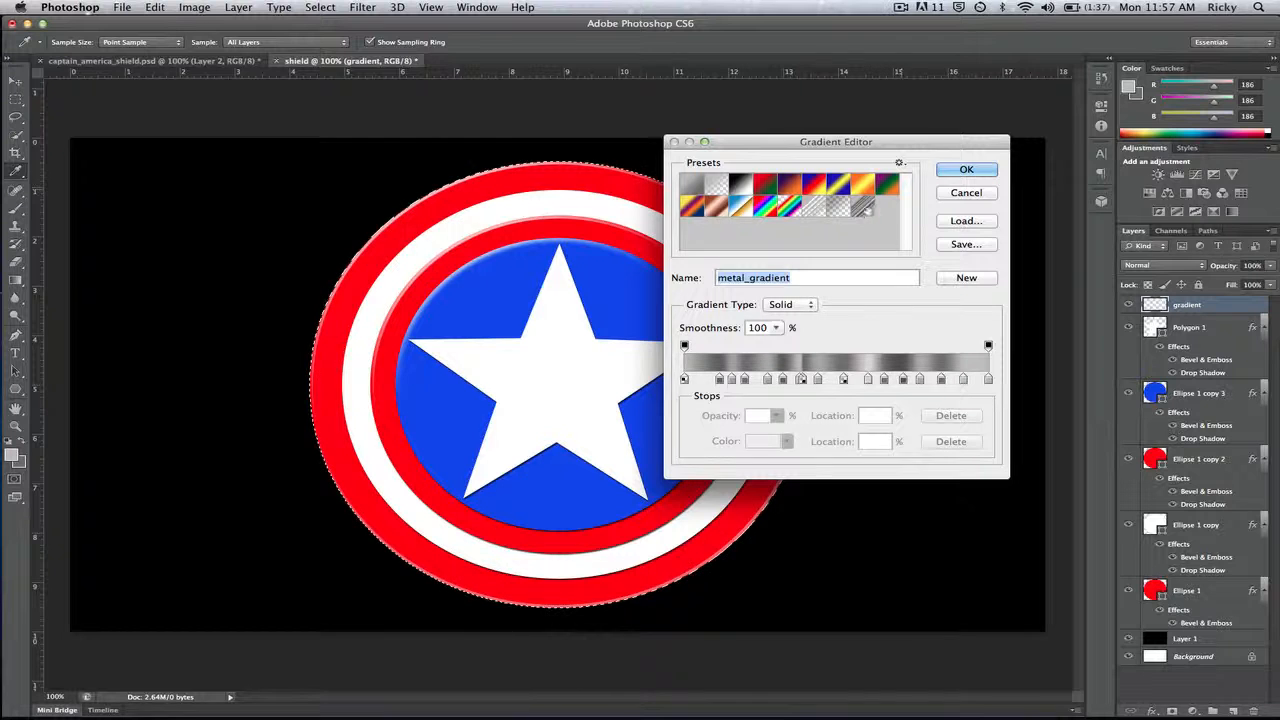
left_click(966, 170)
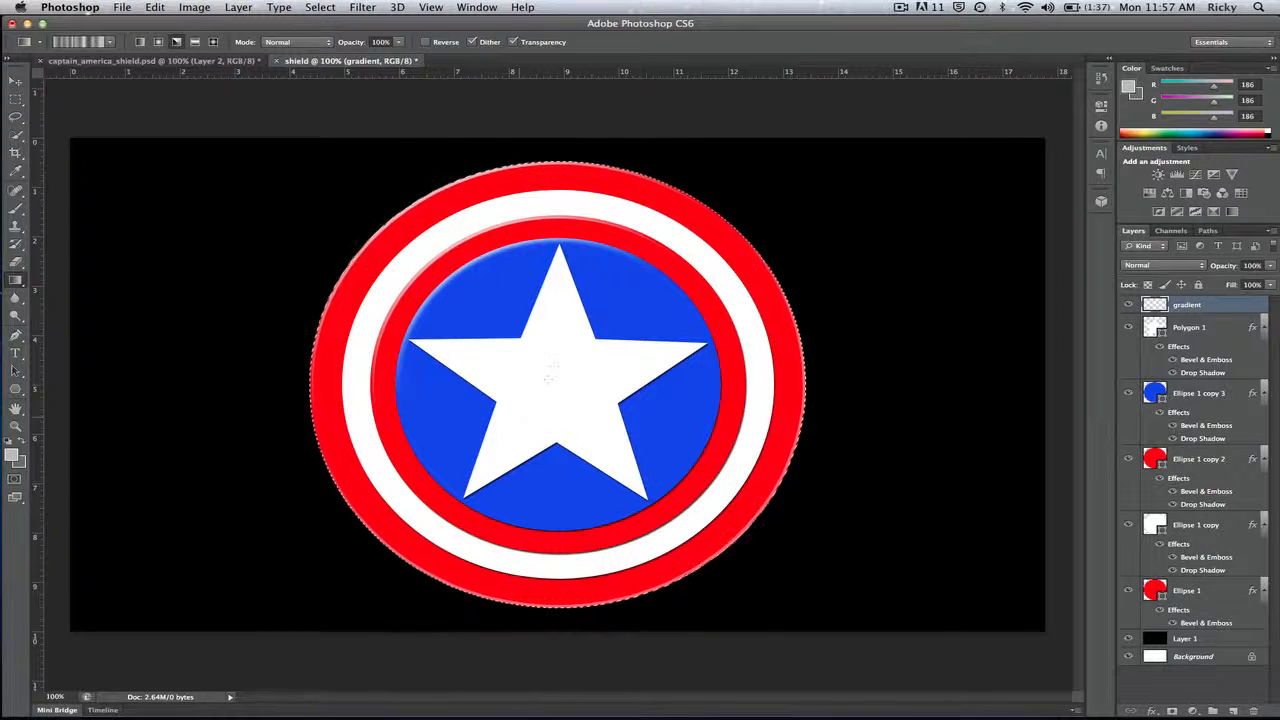
left_click_drag(552, 380, 797, 157)
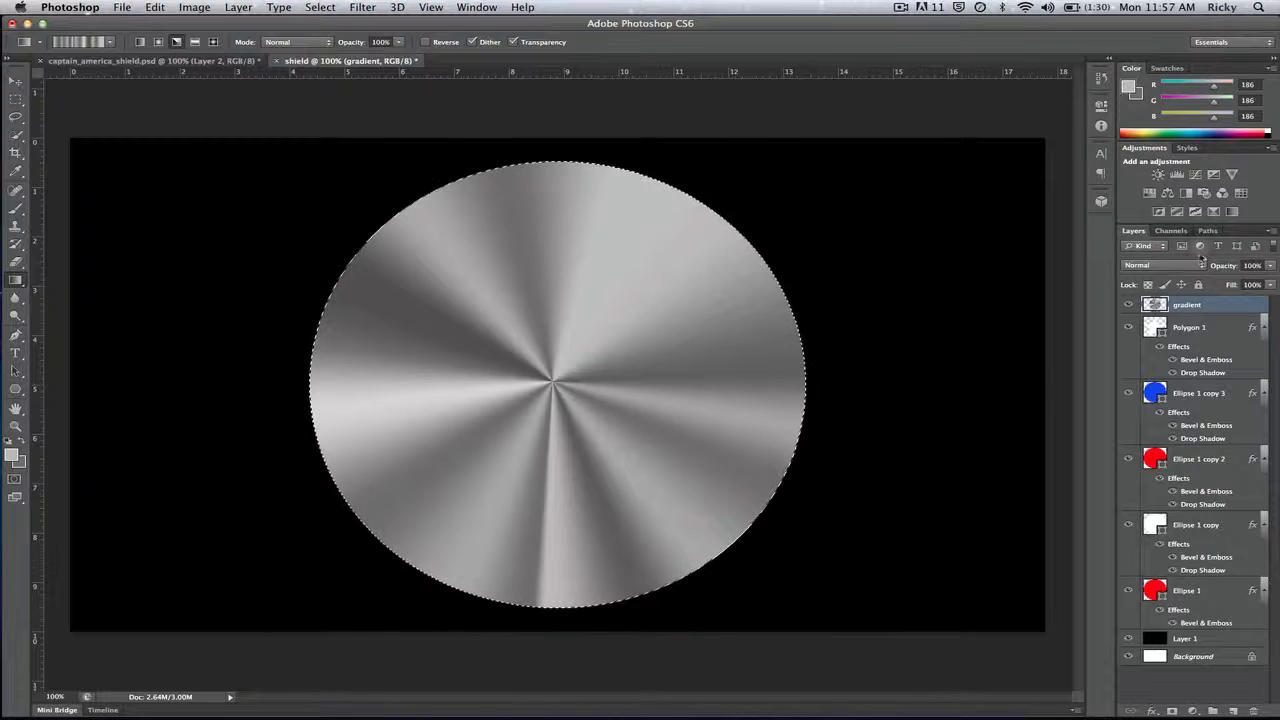
key("super+d")
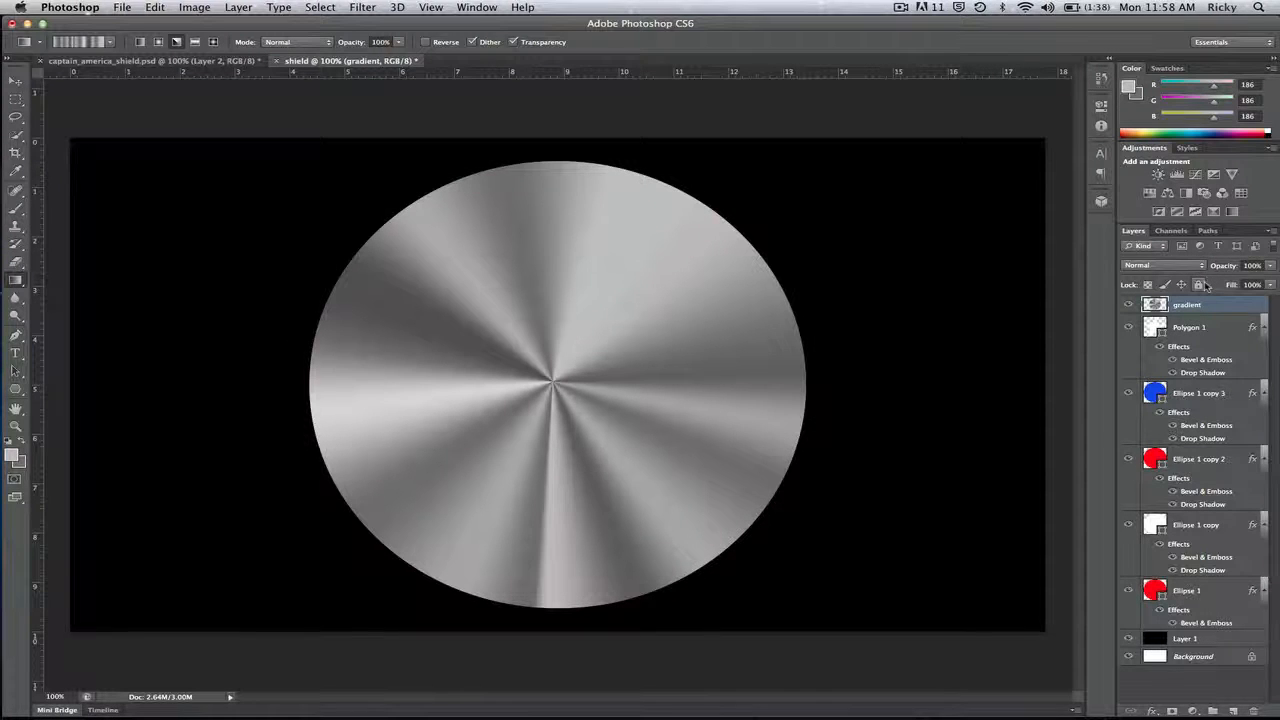
- Set the gradient layer's blend mode to Multiply and its opacity to 60%
left_click(1203, 265)
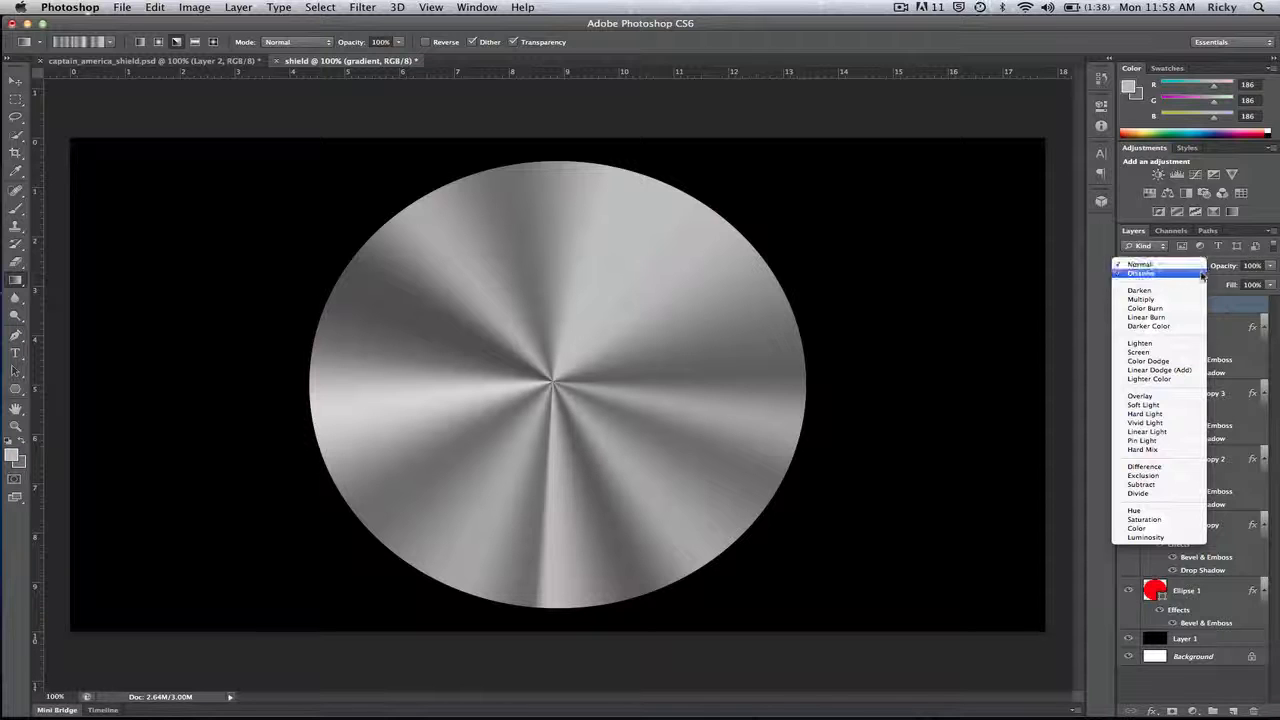
left_click(1141, 299)
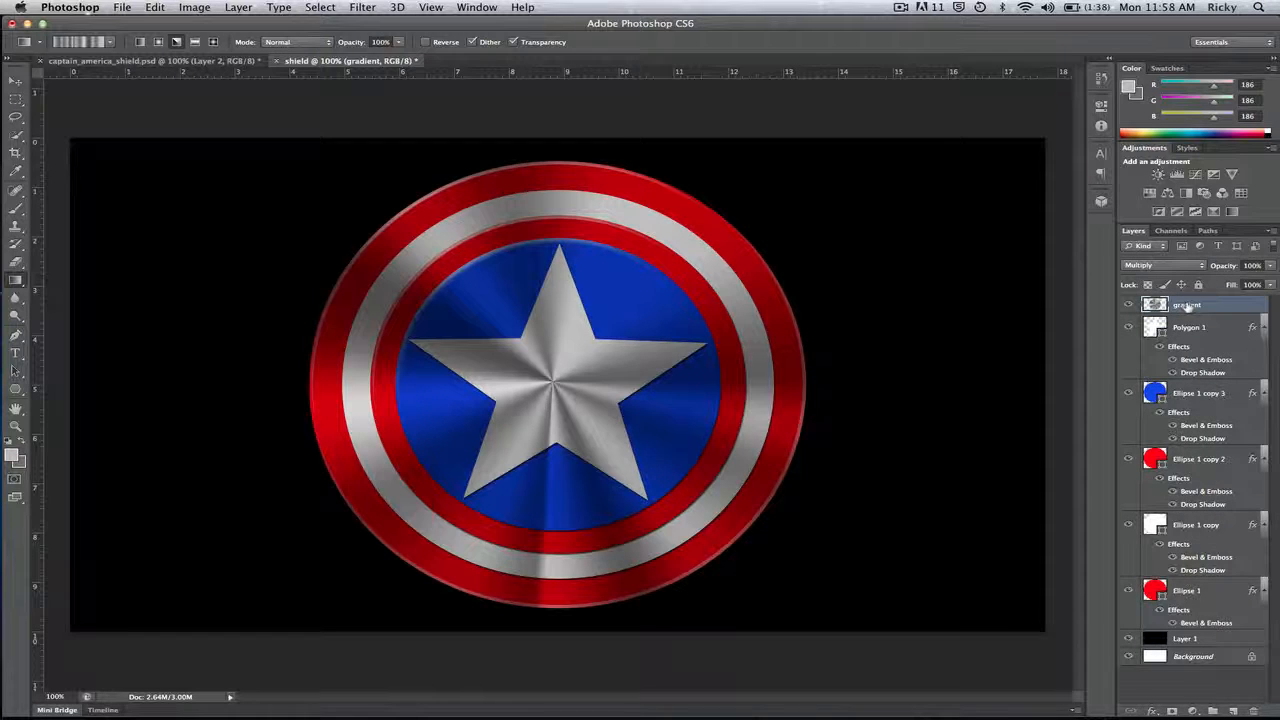
left_click_drag(1234, 268, 1203, 271)
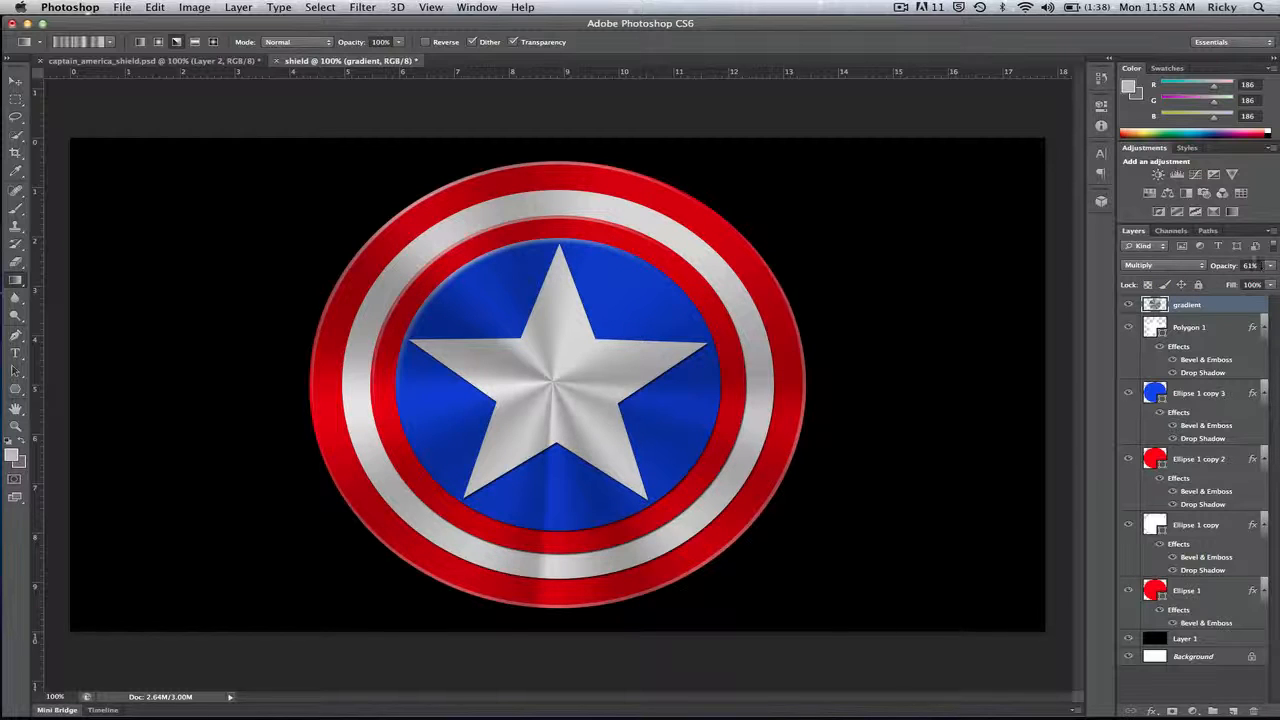
left_click(1250, 265)
type("0")
- Add a new layer named noise above the gradient layer and fill it with grey #bababa
key("super+shift+n")
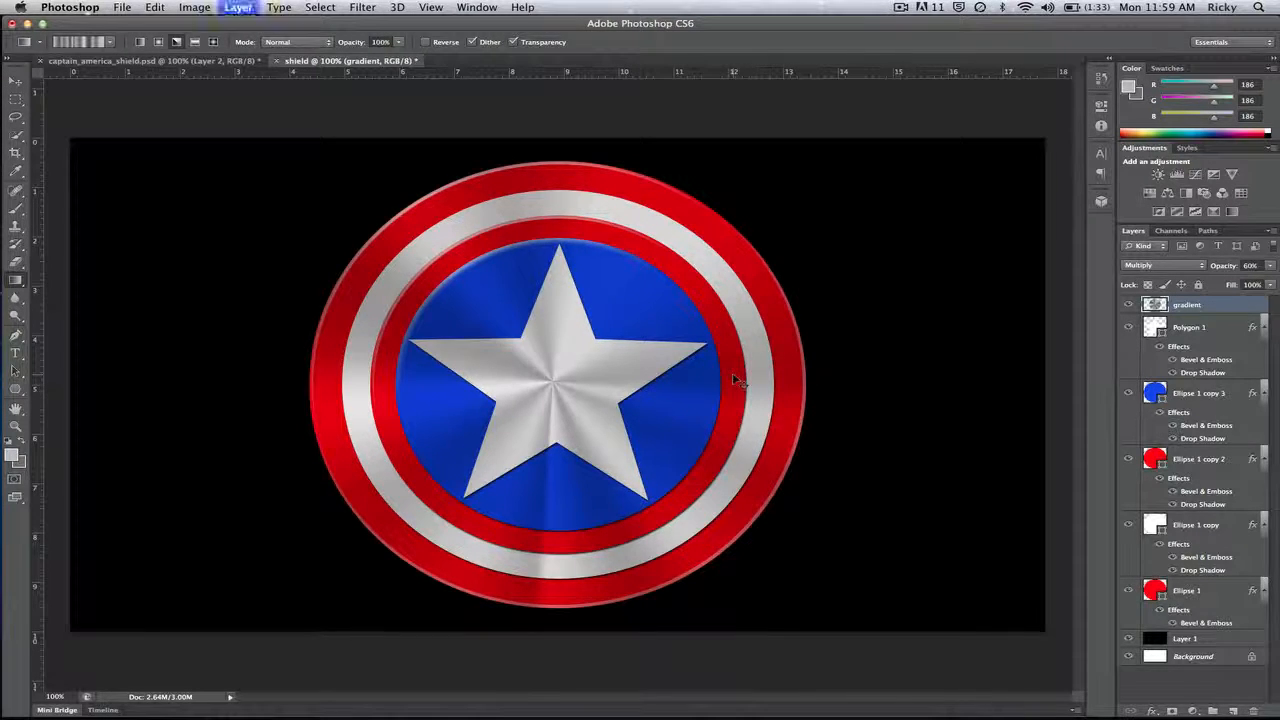
key("BackSpace")
type("noise")
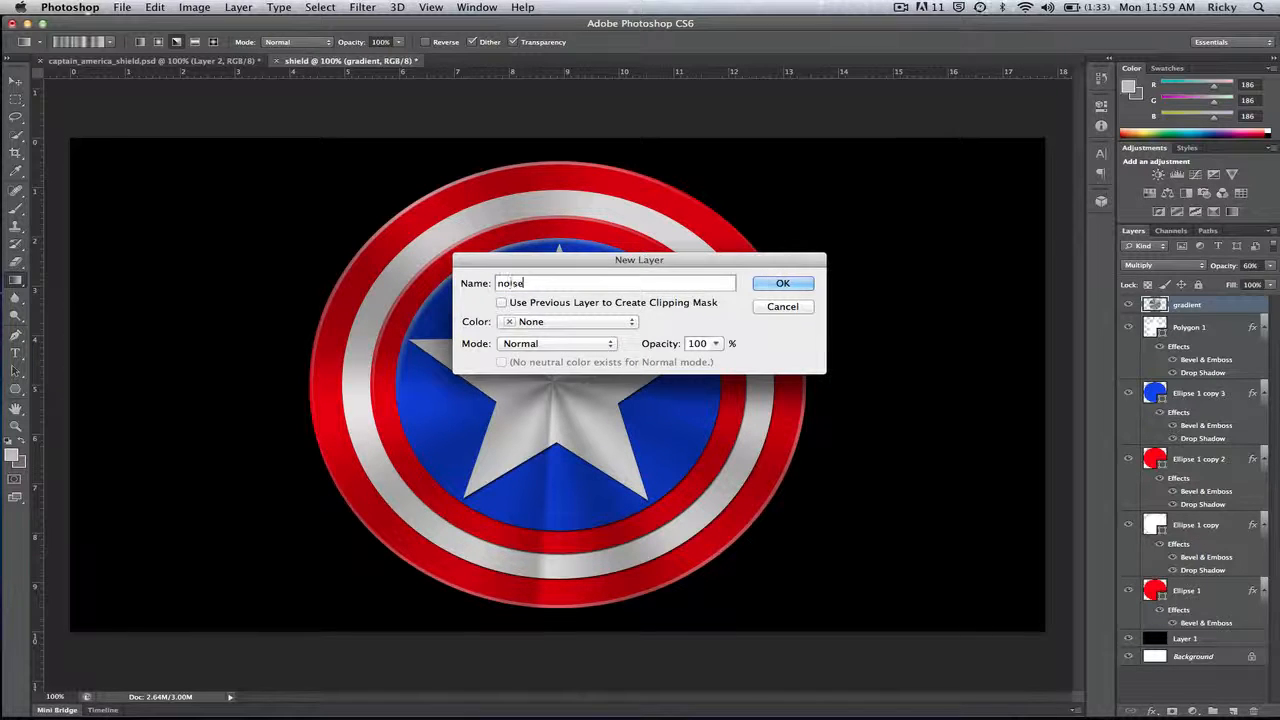
key("Return")
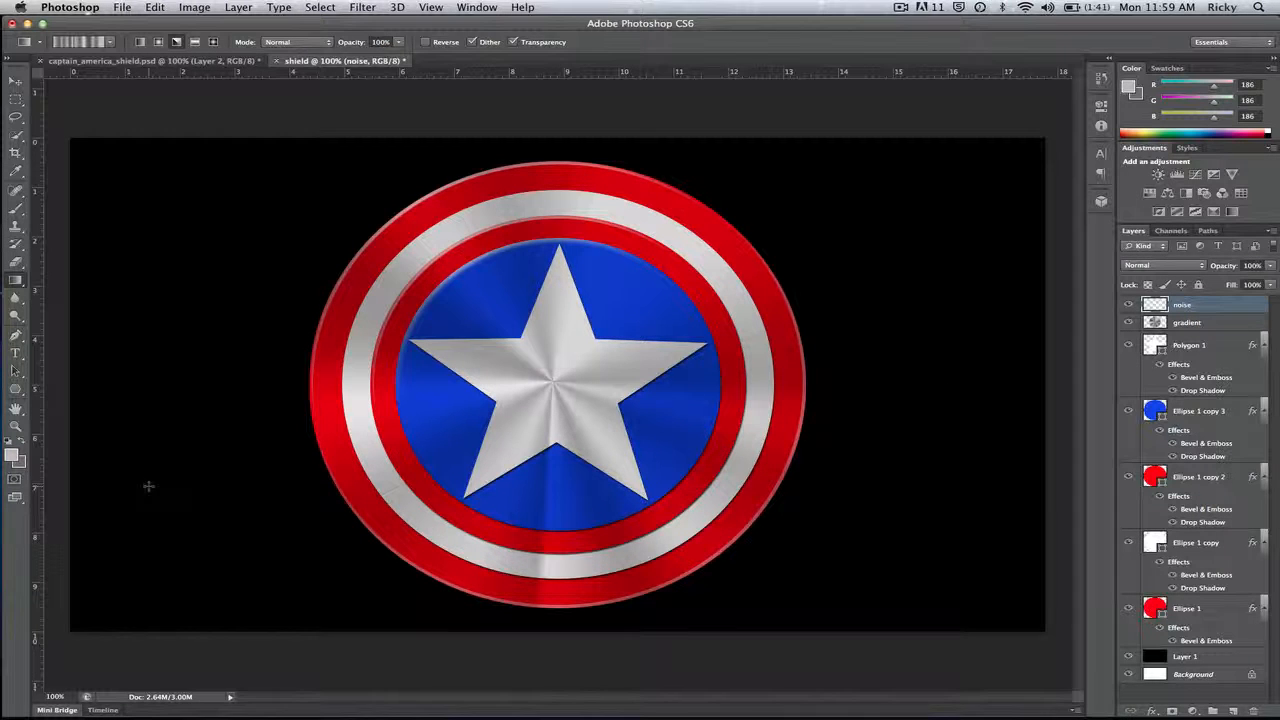
left_click(13, 455)
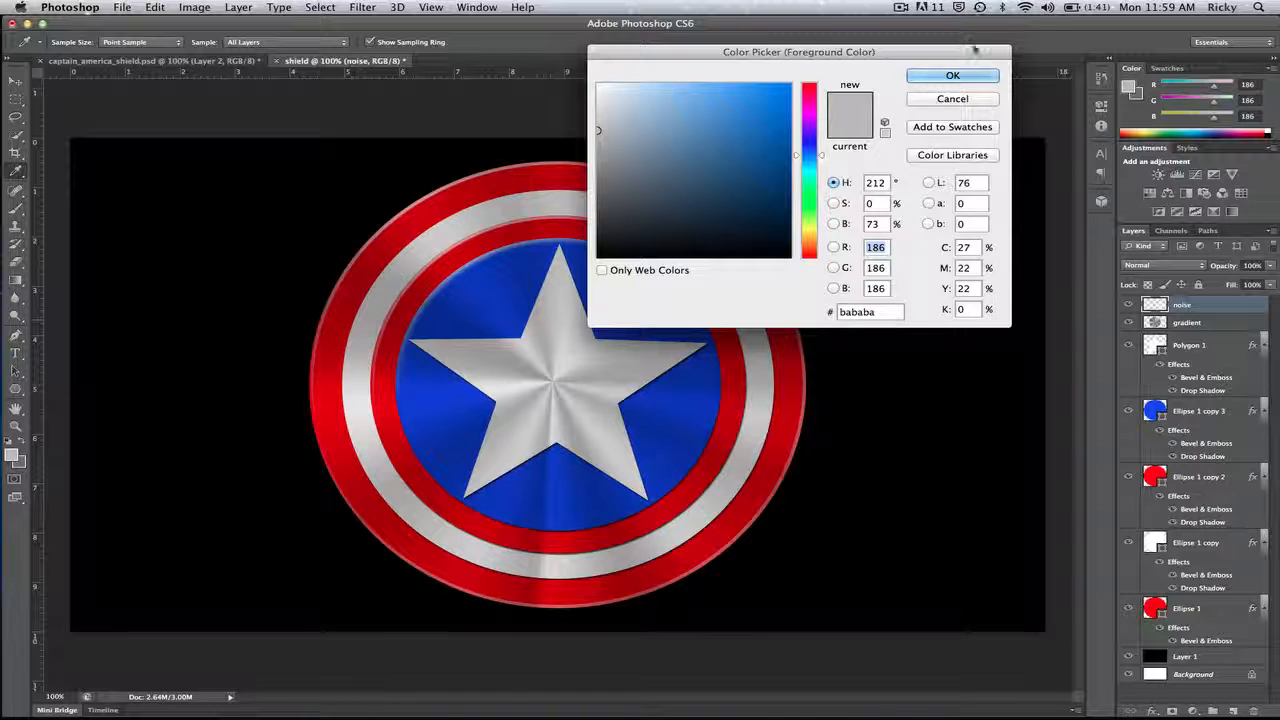
left_click(975, 75)
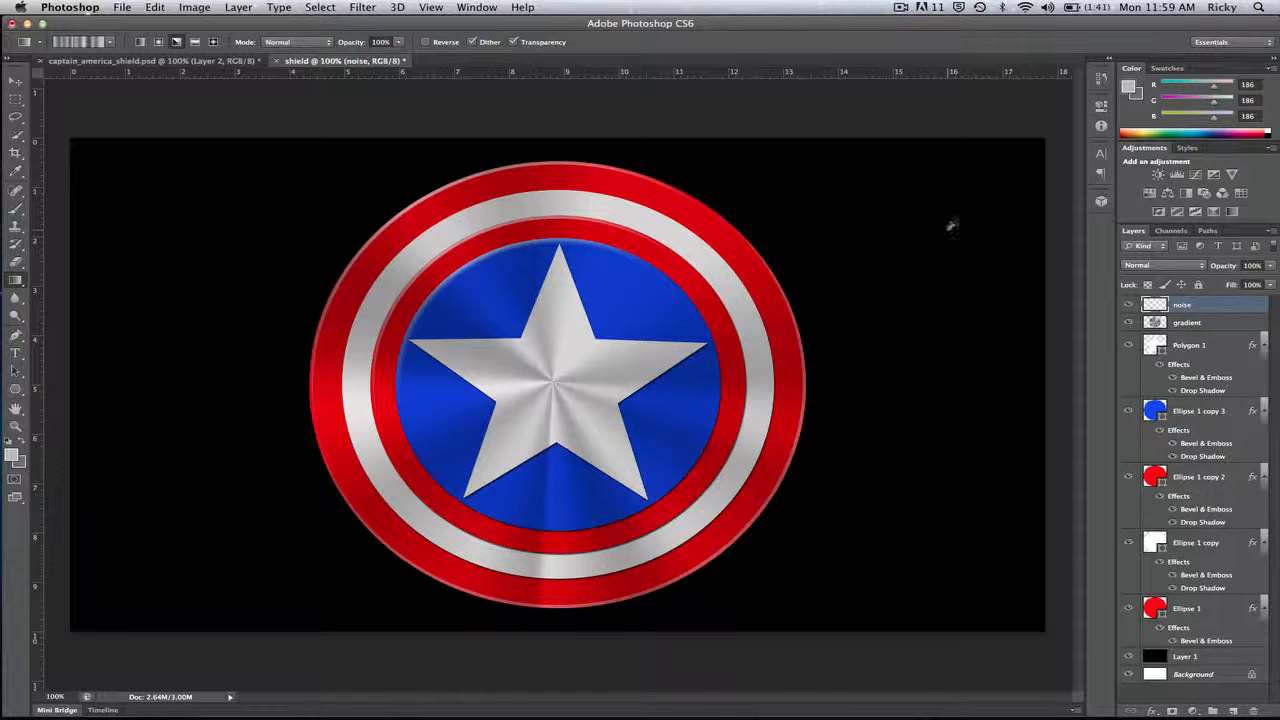
key("alt+BackSpace")
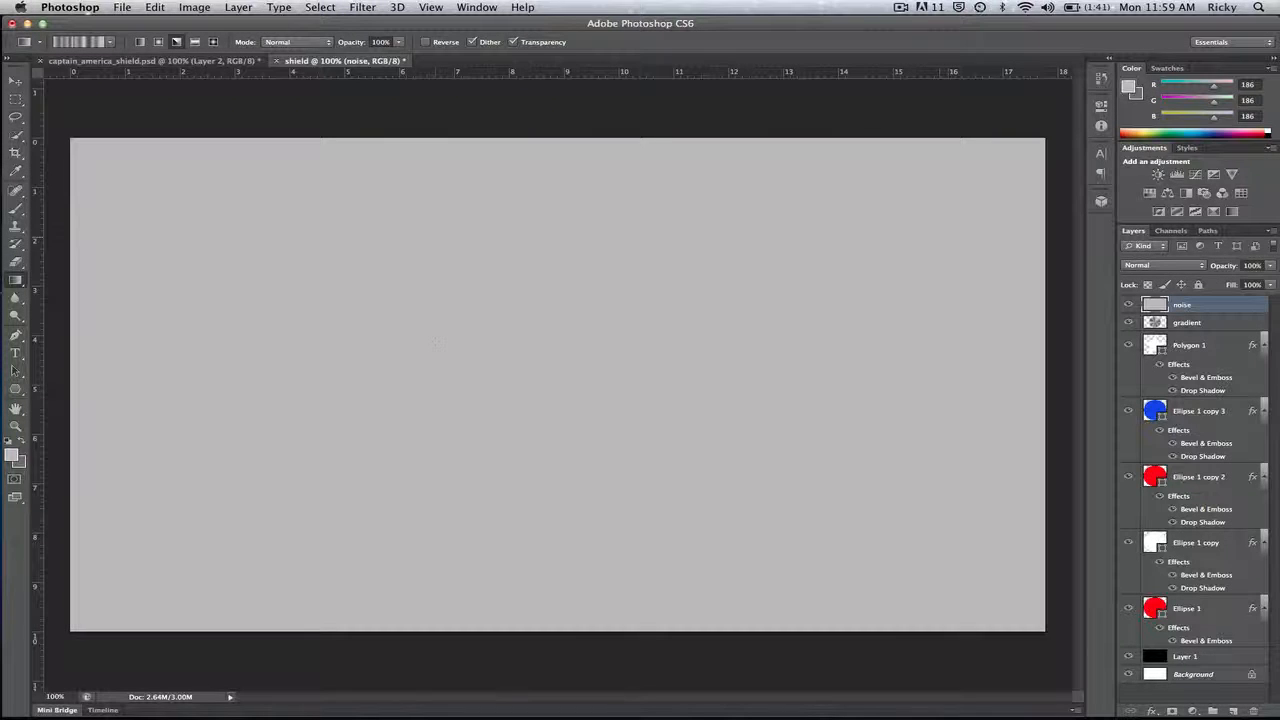
- Apply 60% uniform monochromatic Add Noise to the noise layer
left_click(355, 6)
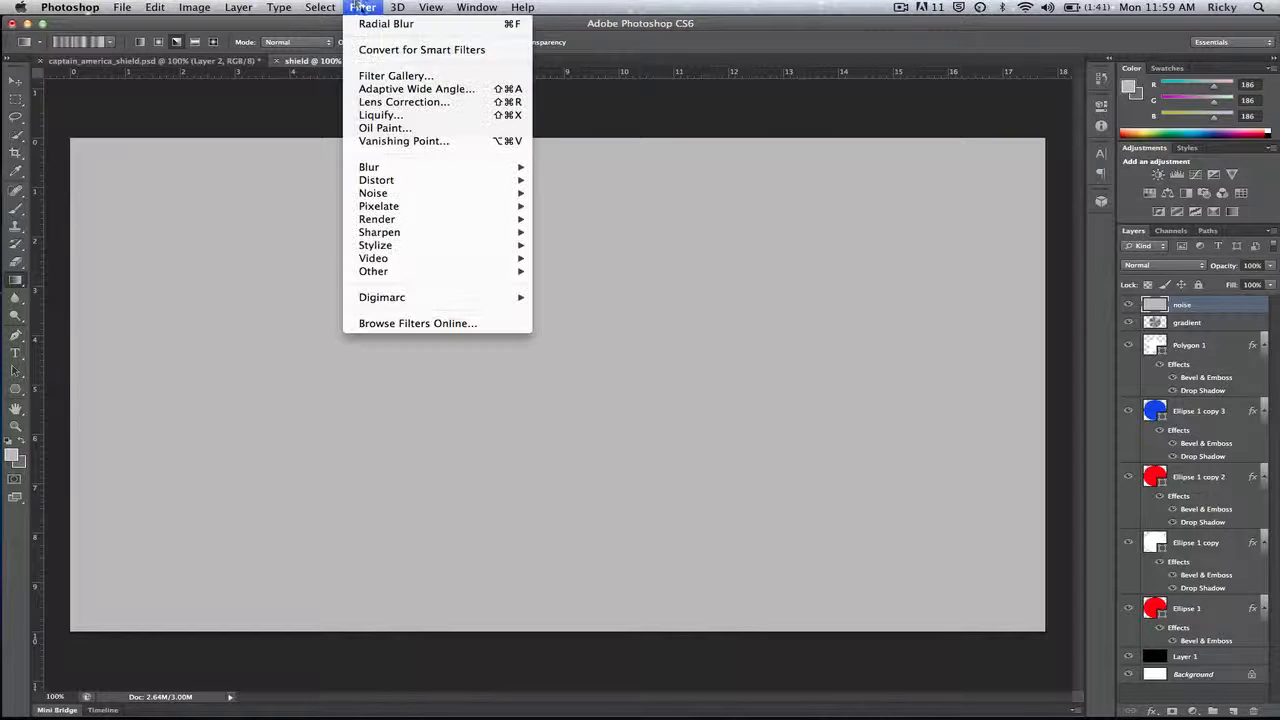
mouse_move(417, 193)
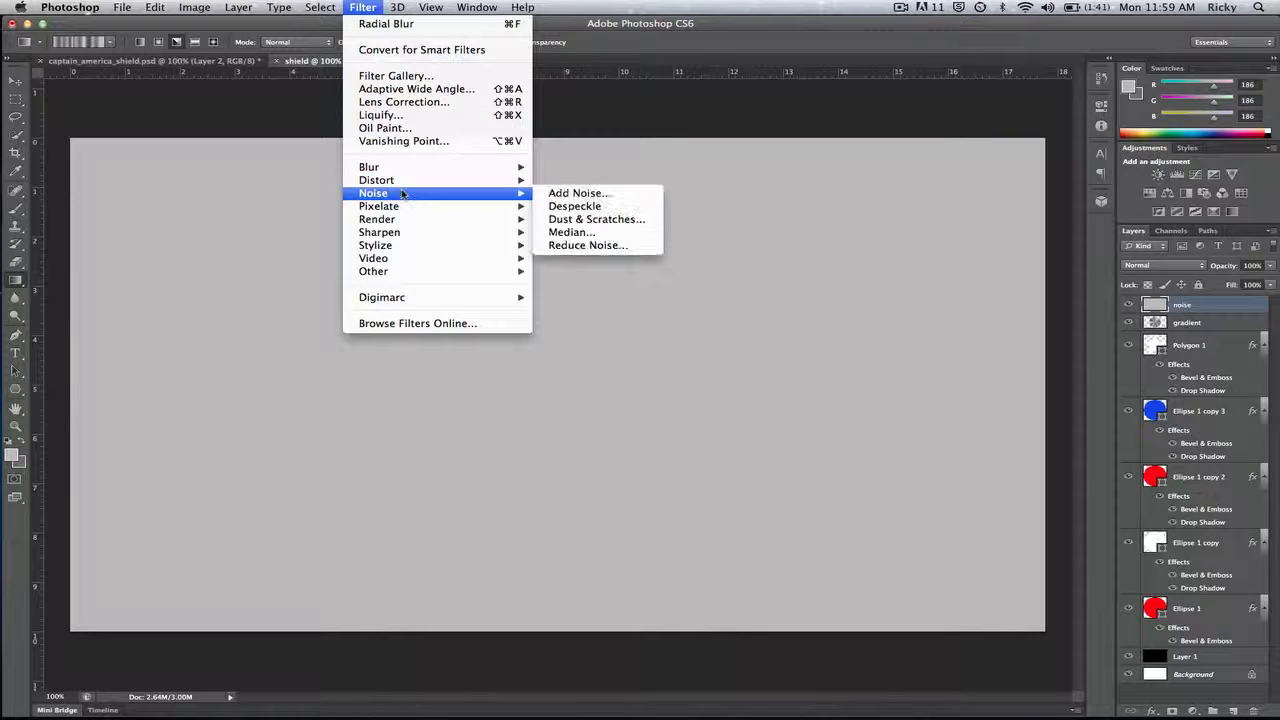
left_click(593, 193)
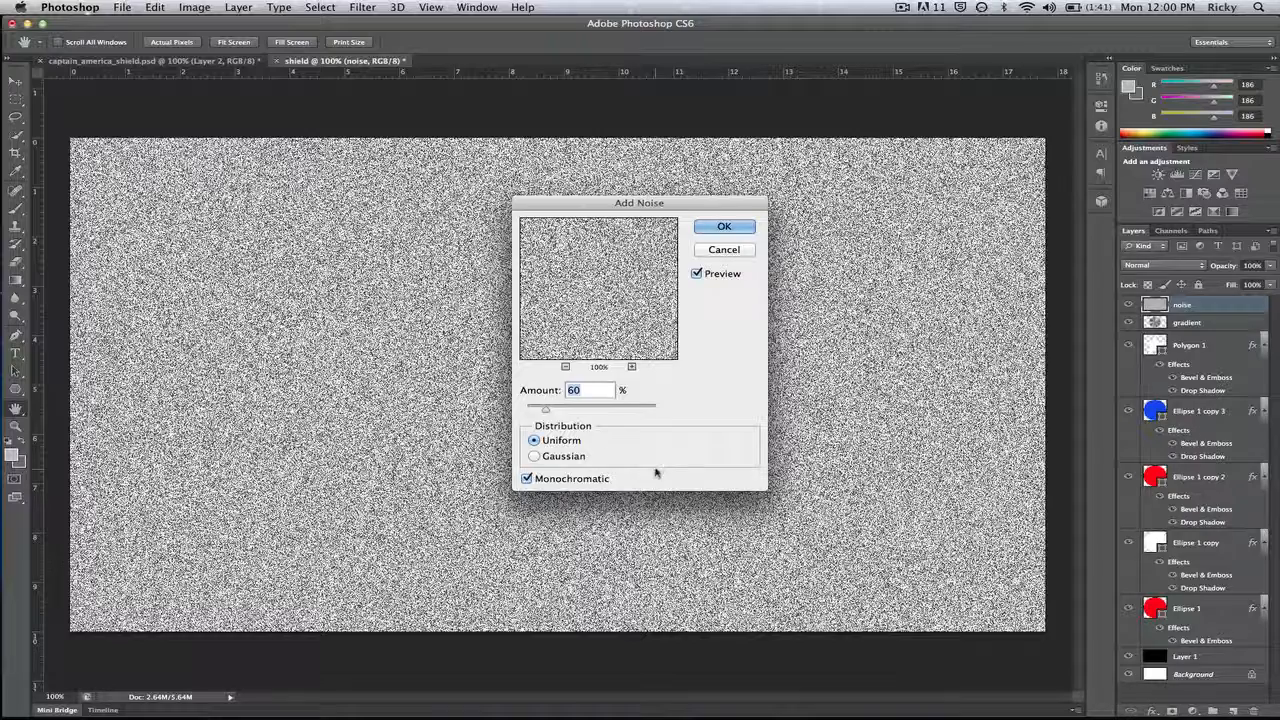
left_click(709, 229)
- Apply a Spin Radial Blur of 84 at Best quality to the noise layer and set its blend mode to Soft Light
left_click(362, 7)
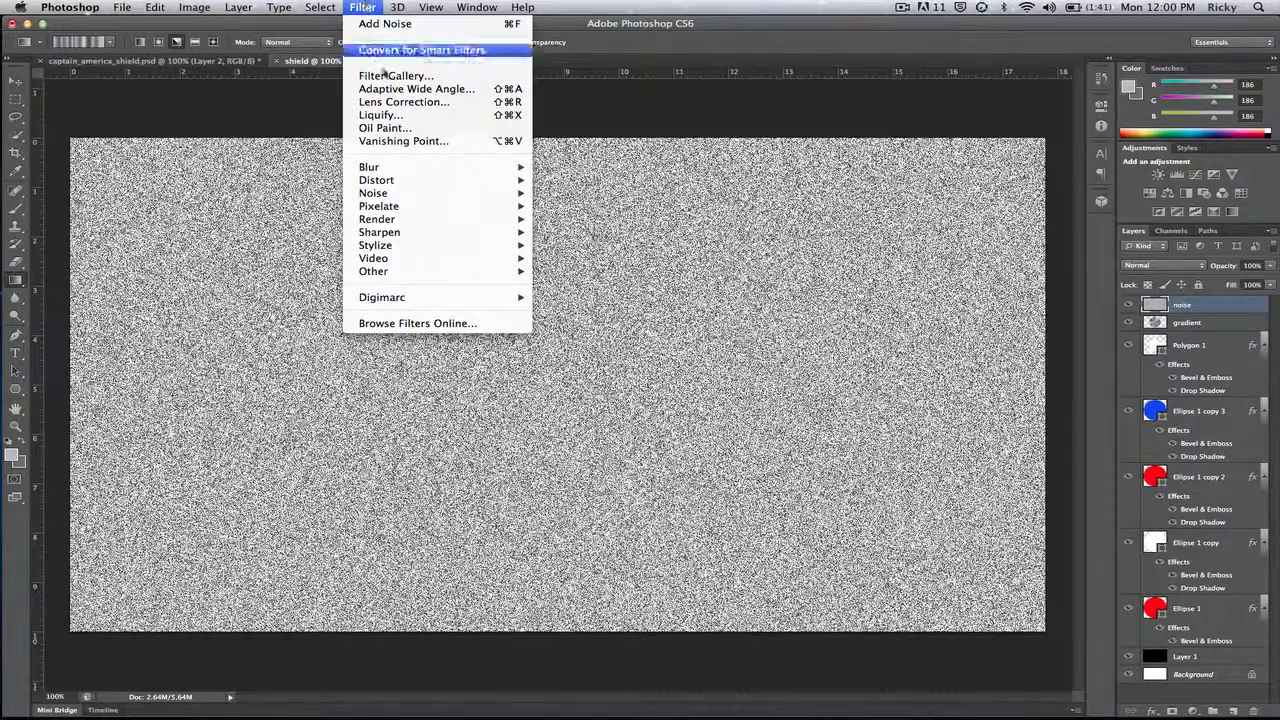
mouse_move(408, 167)
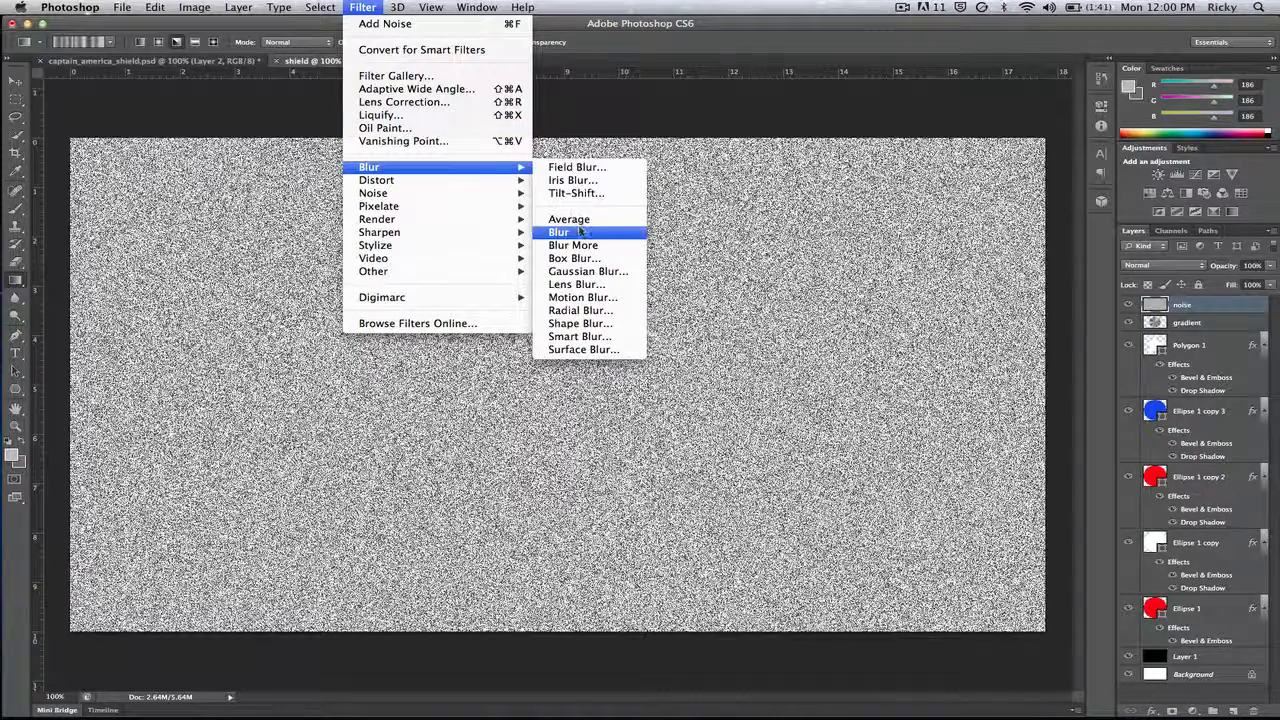
left_click(590, 313)
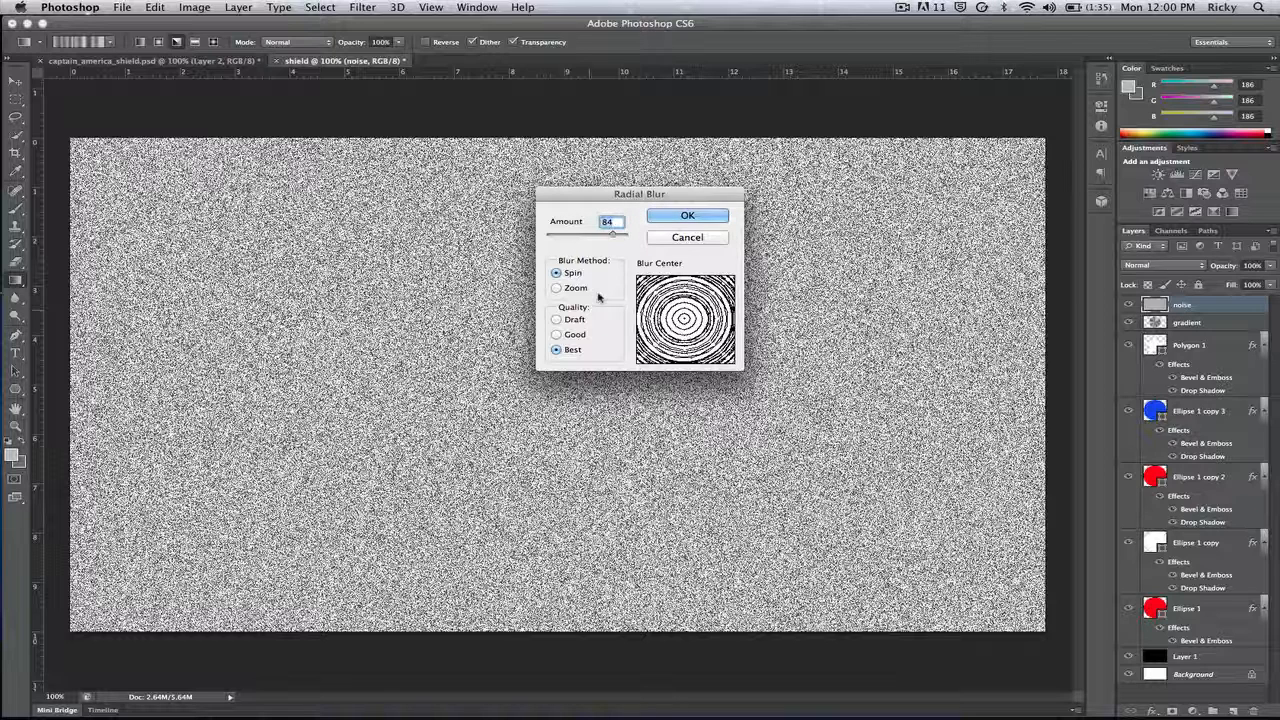
left_click(684, 217)
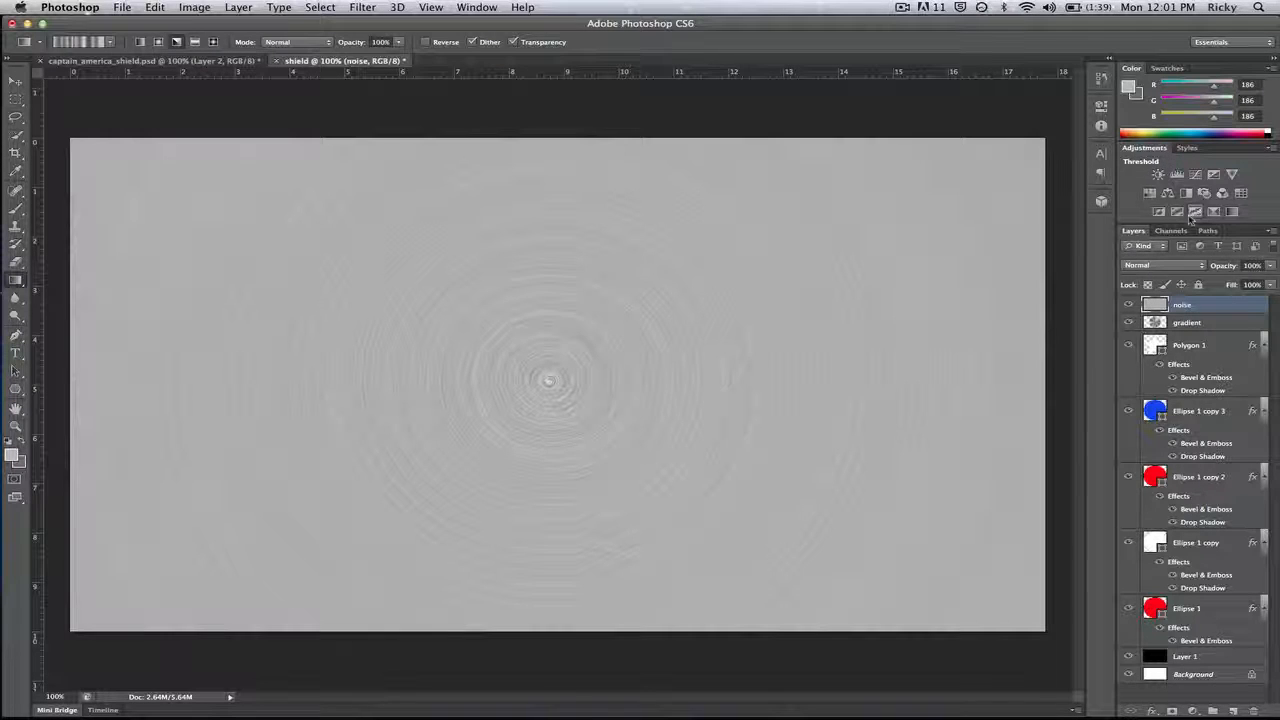
left_click(1160, 265)
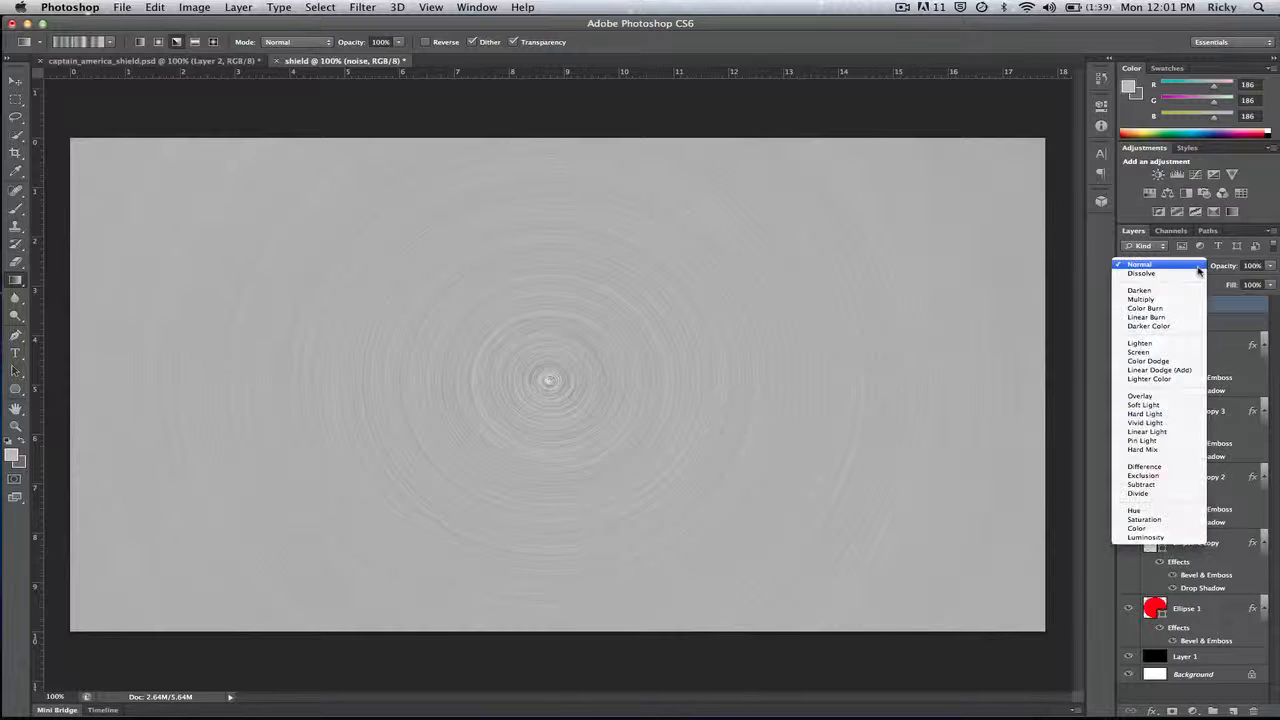
left_click(1169, 406)
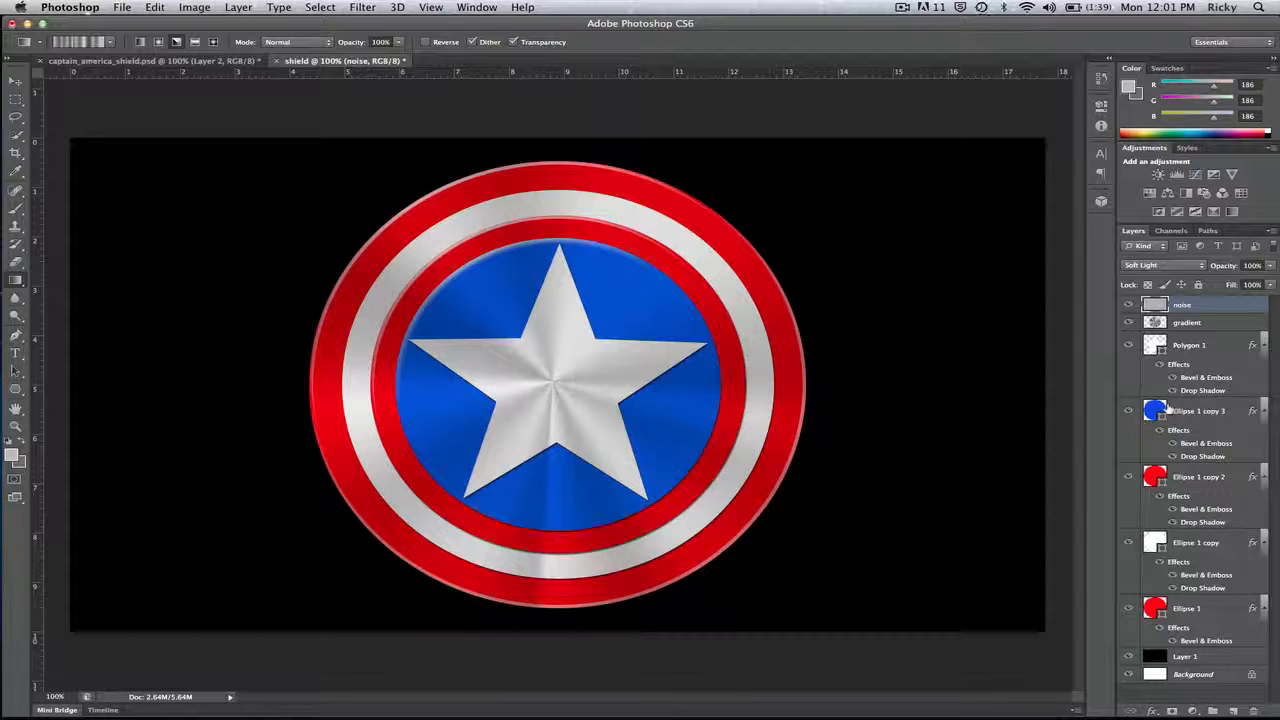
- Add a Levels adjustment clipped to the gradient layer, with input black at 17 and input white at 224
left_click(1222, 326)
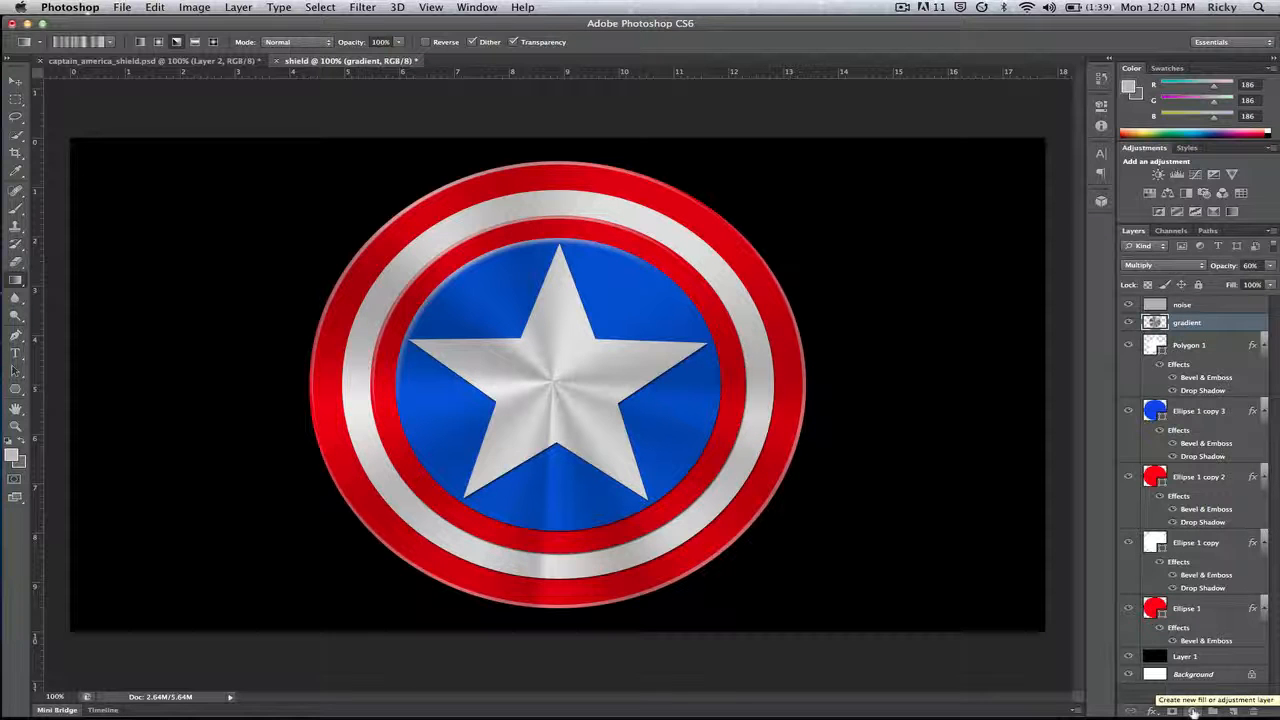
left_click(1193, 712)
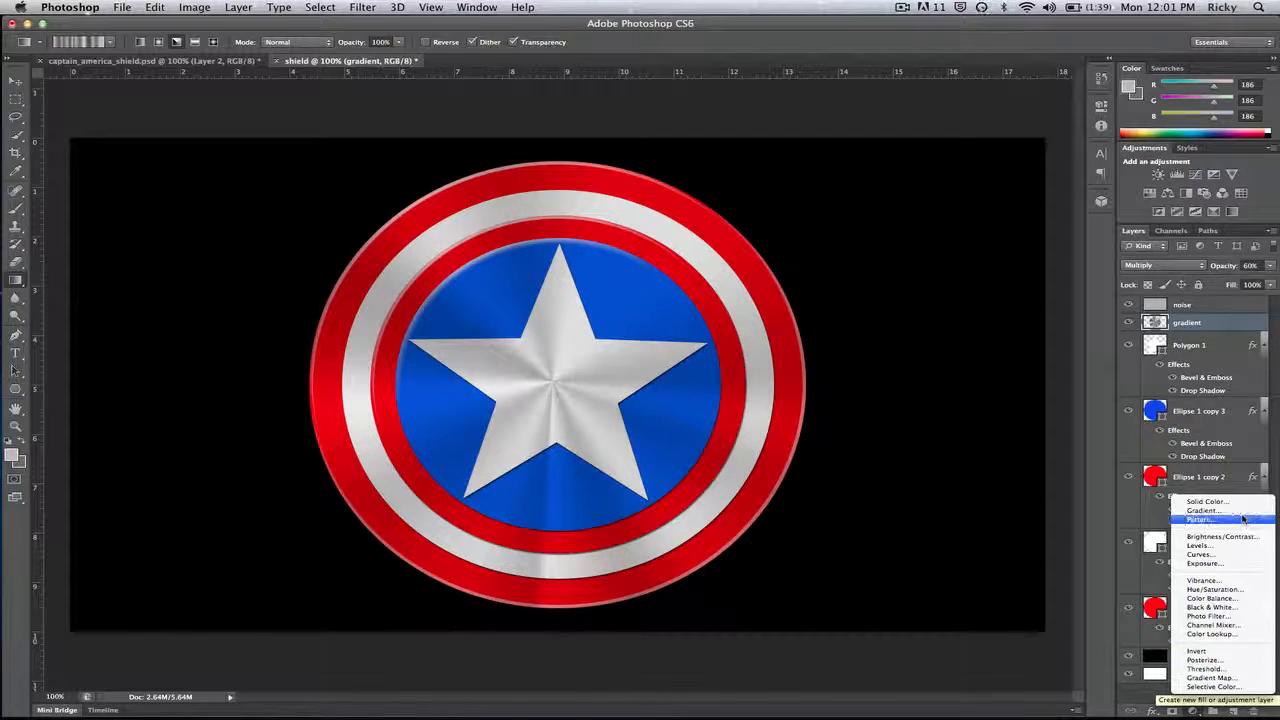
left_click(1240, 545)
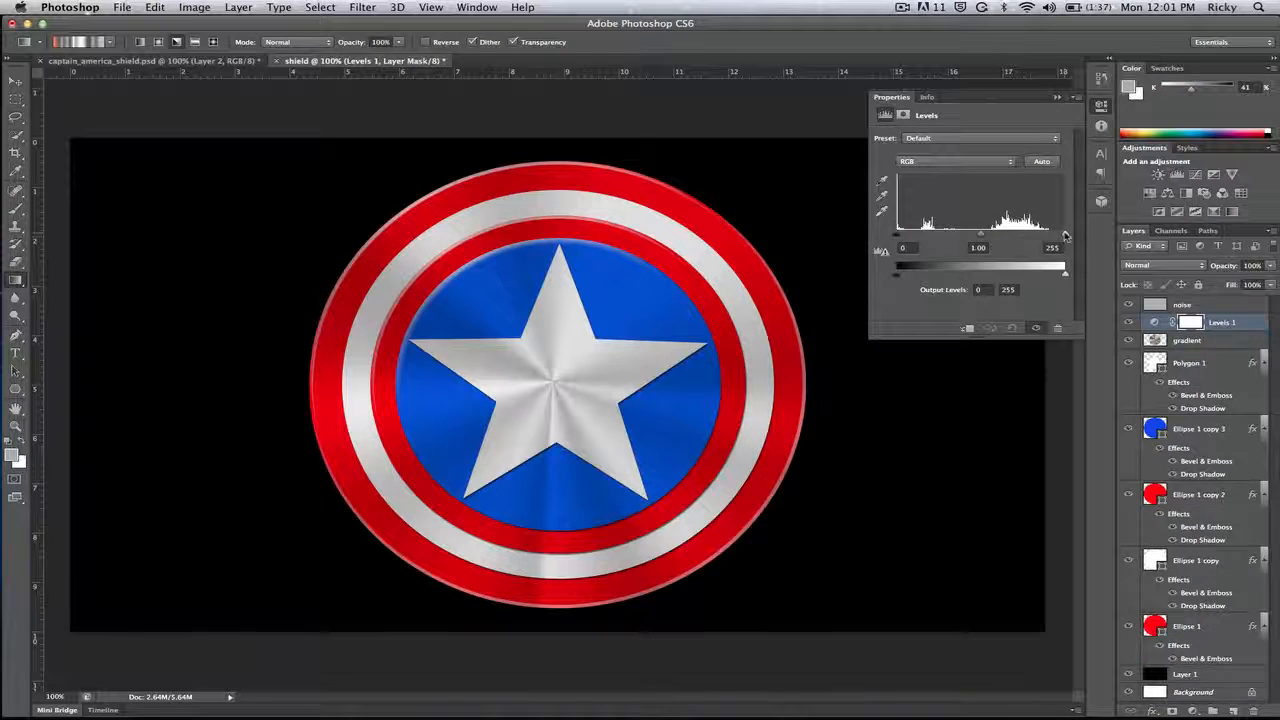
left_click_drag(903, 237, 911, 237)
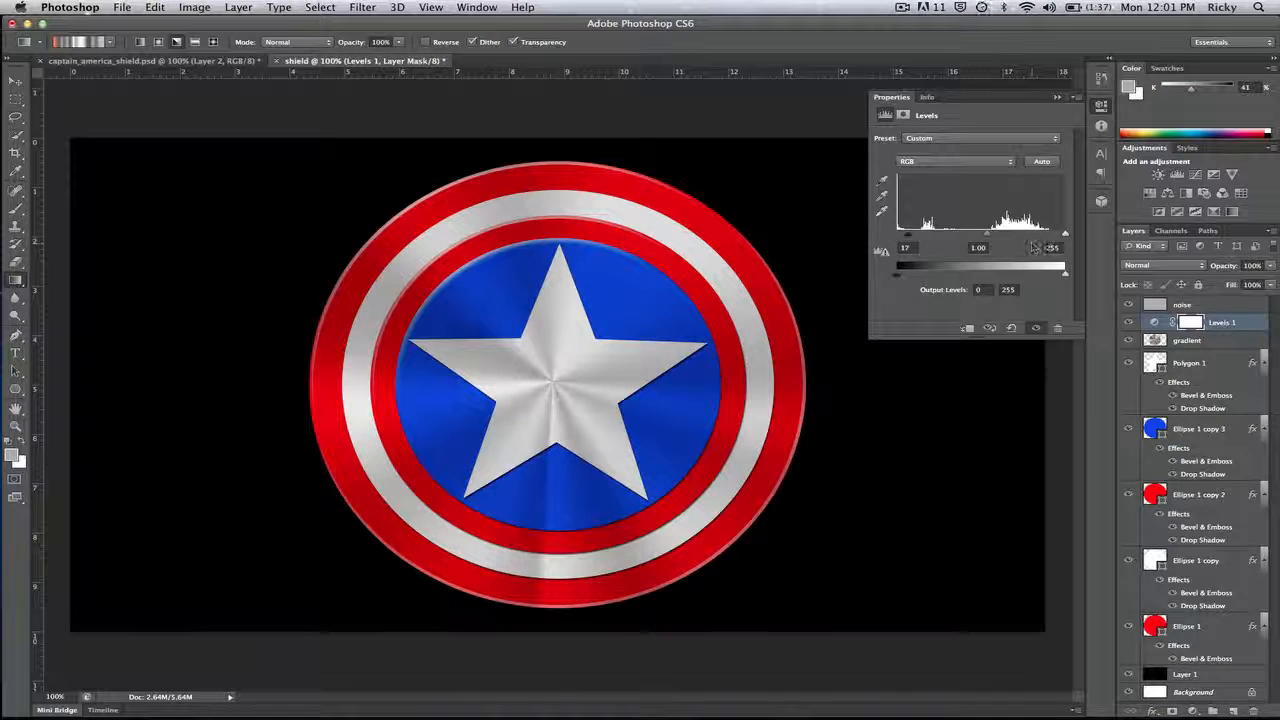
left_click_drag(1066, 233, 1045, 233)
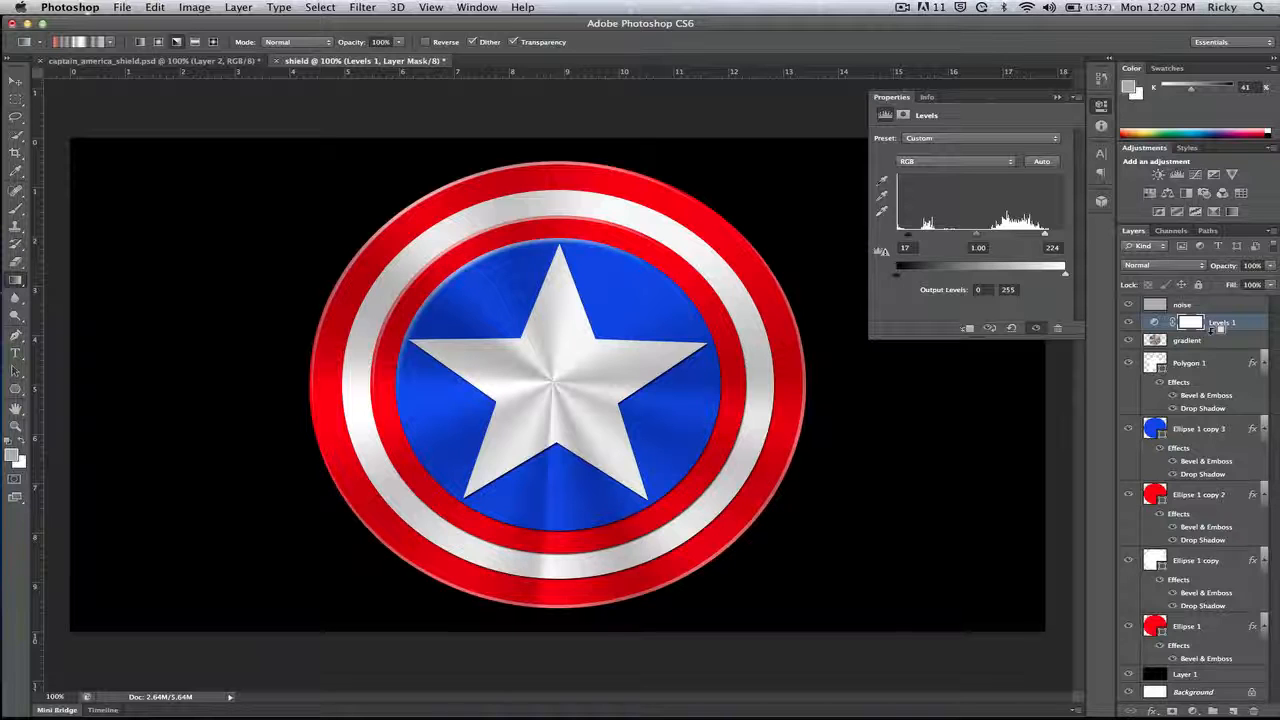
left_click(1212, 331, "alt")
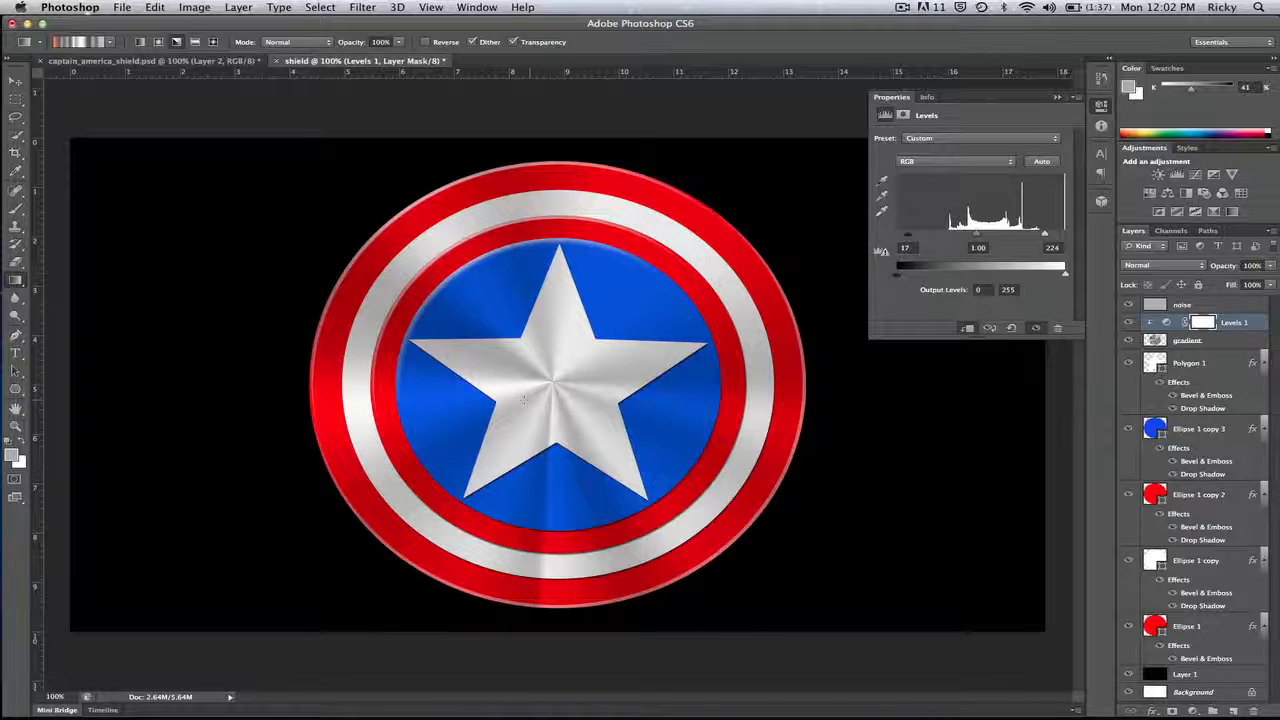
left_click(1058, 96)
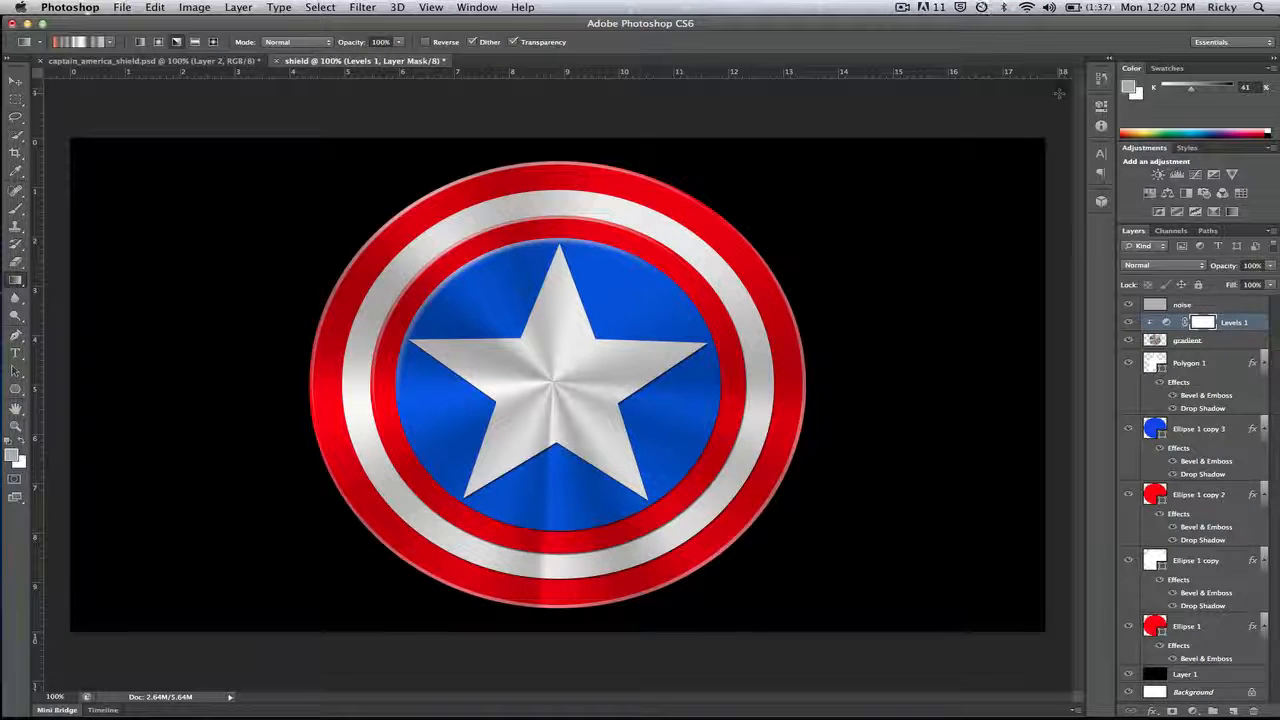
- Add a Curves adjustment above the Levels one, clip it to the gradient layer, and raise the curve's midtones and highlights
left_click(1192, 711)
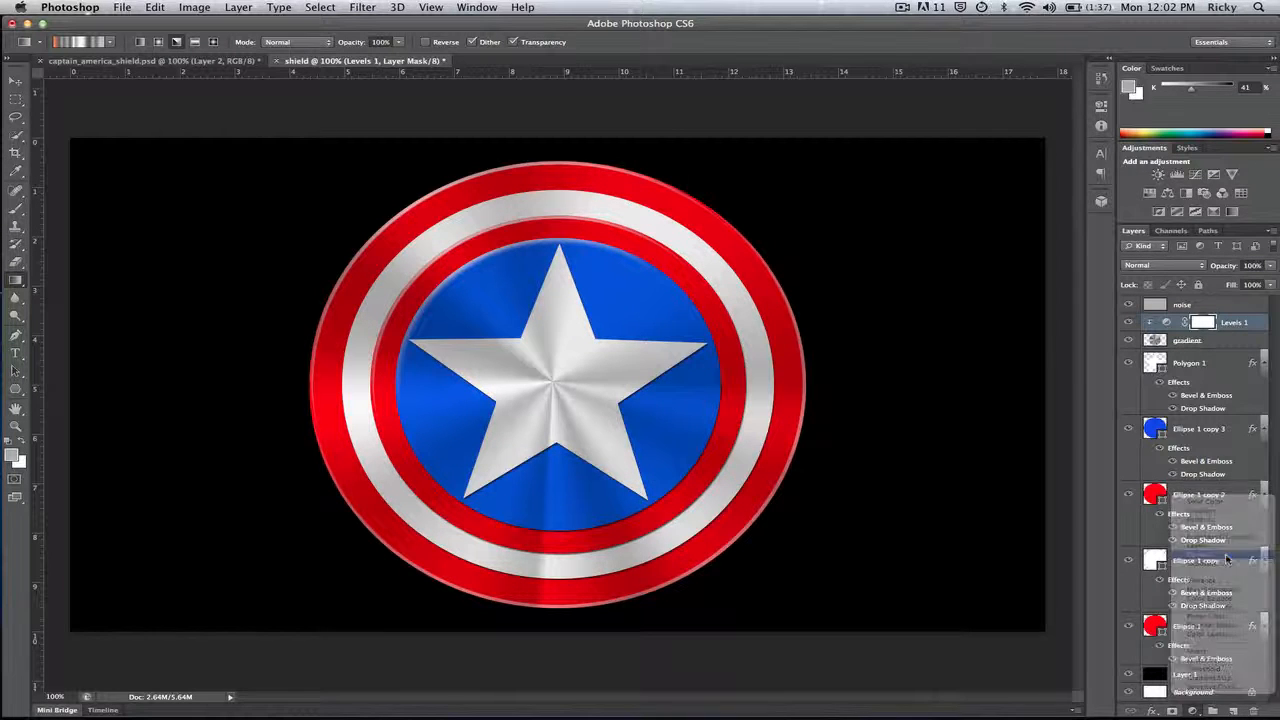
left_click(1201, 554)
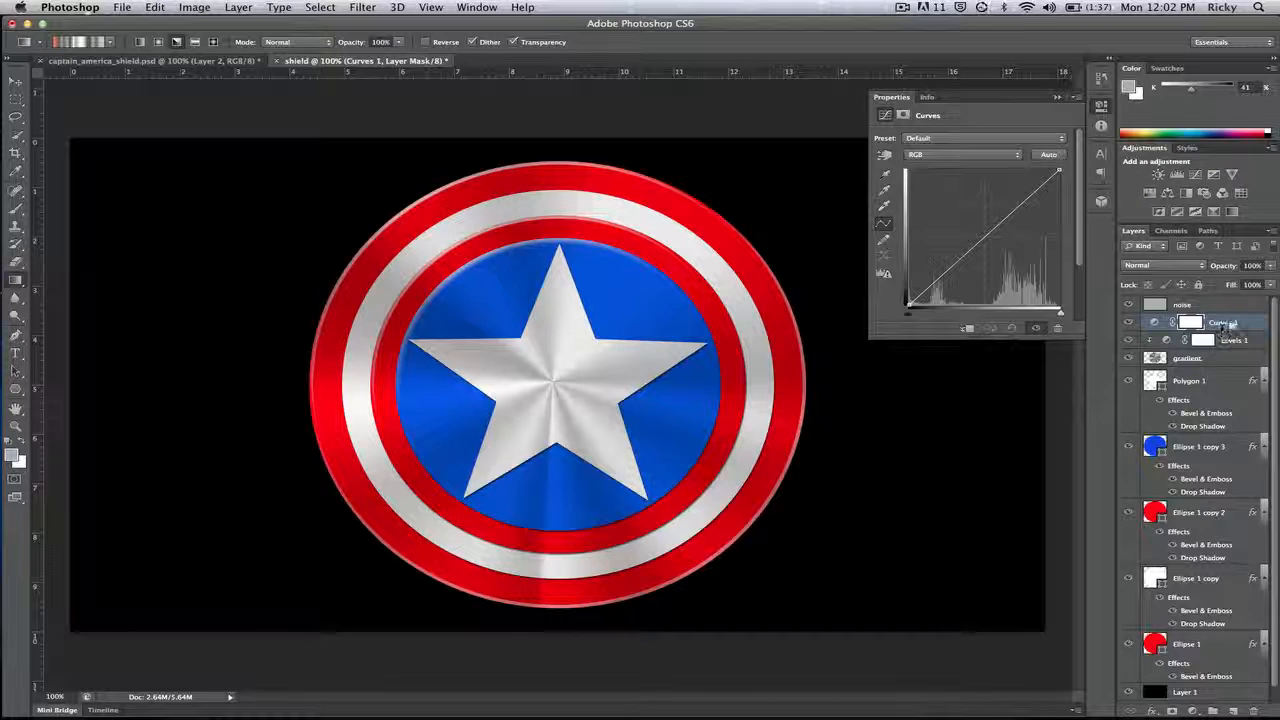
left_click(1222, 330, "alt")
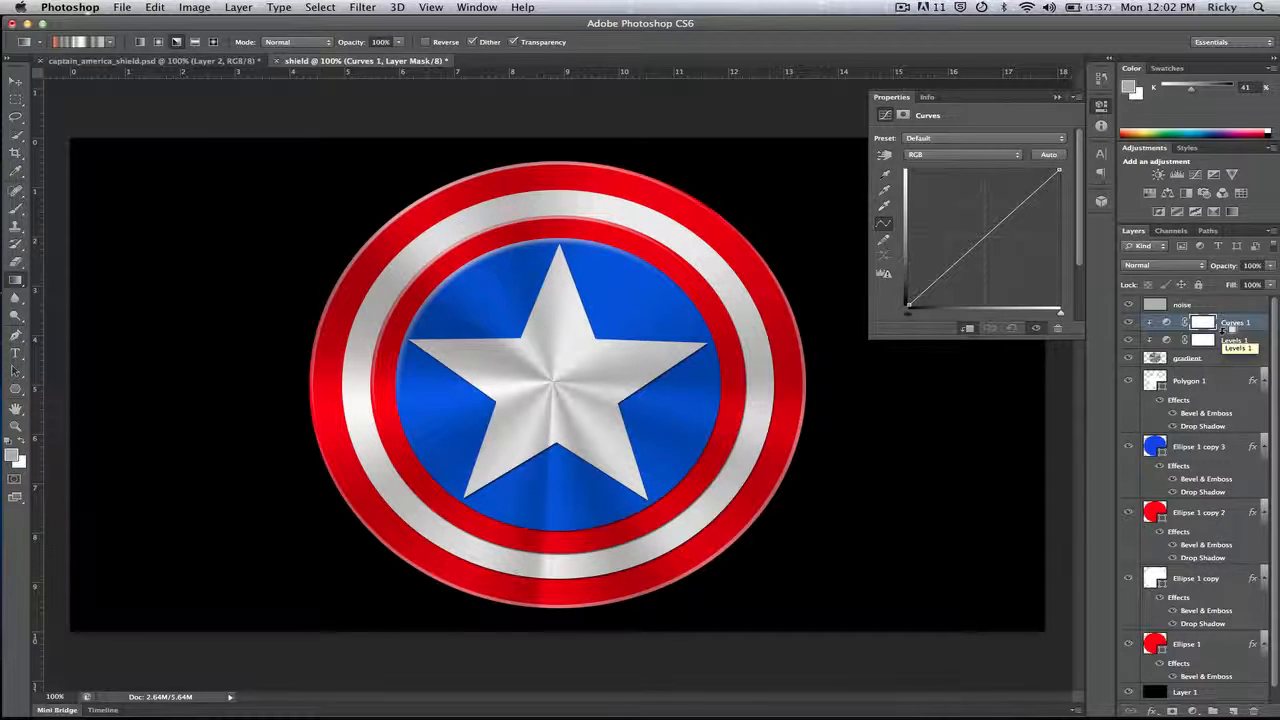
left_click_drag(973, 247, 947, 262)
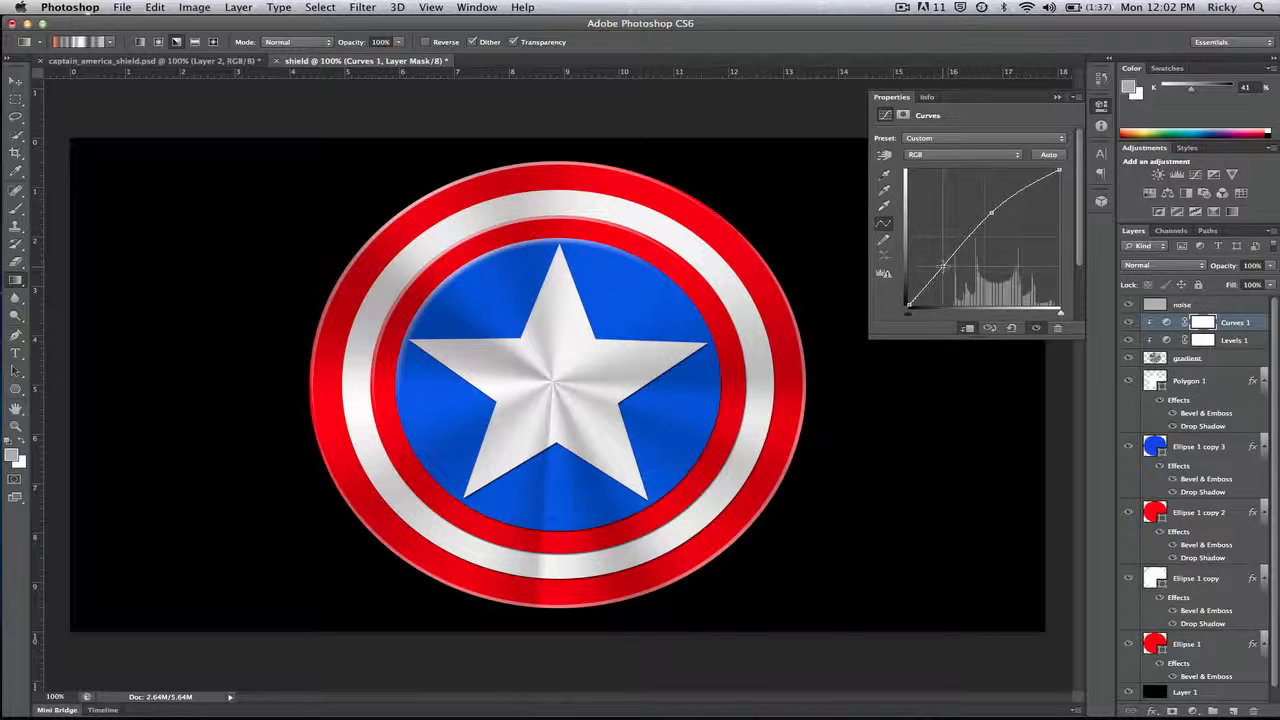
left_click(1057, 97)
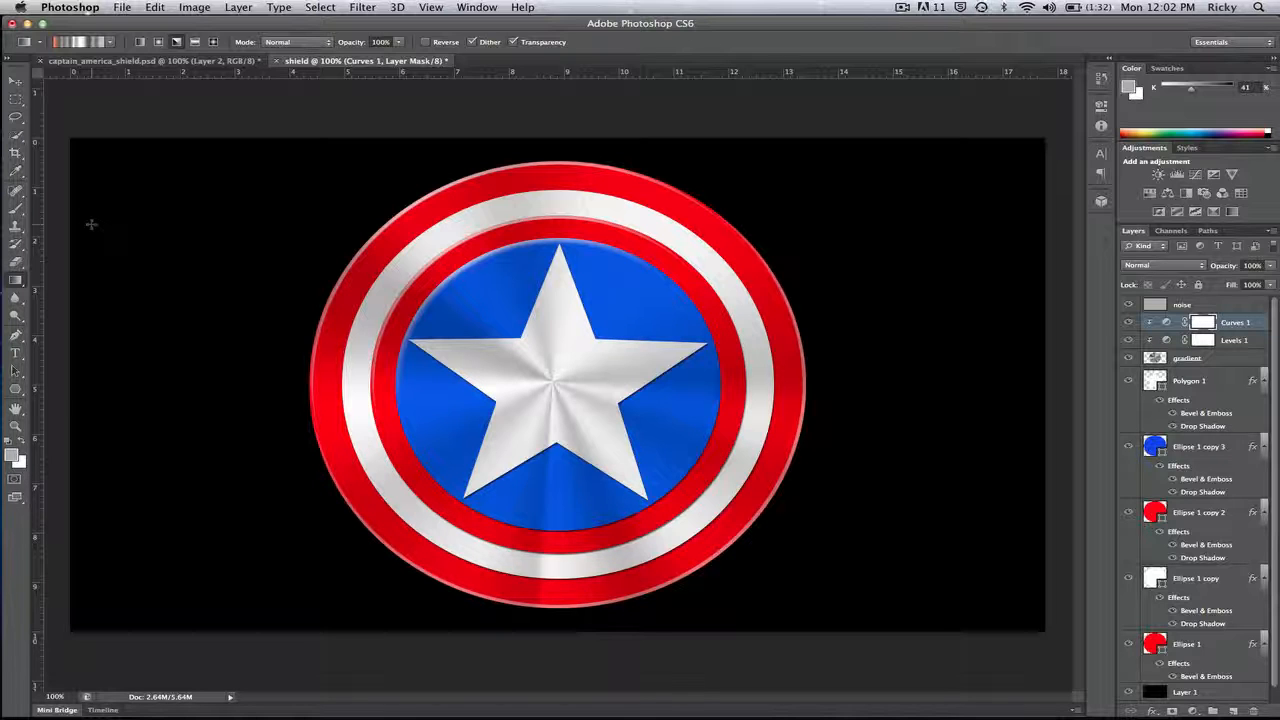
- Activate the Brush tool and choose the 789 px speckled texture brush tip
key("b")
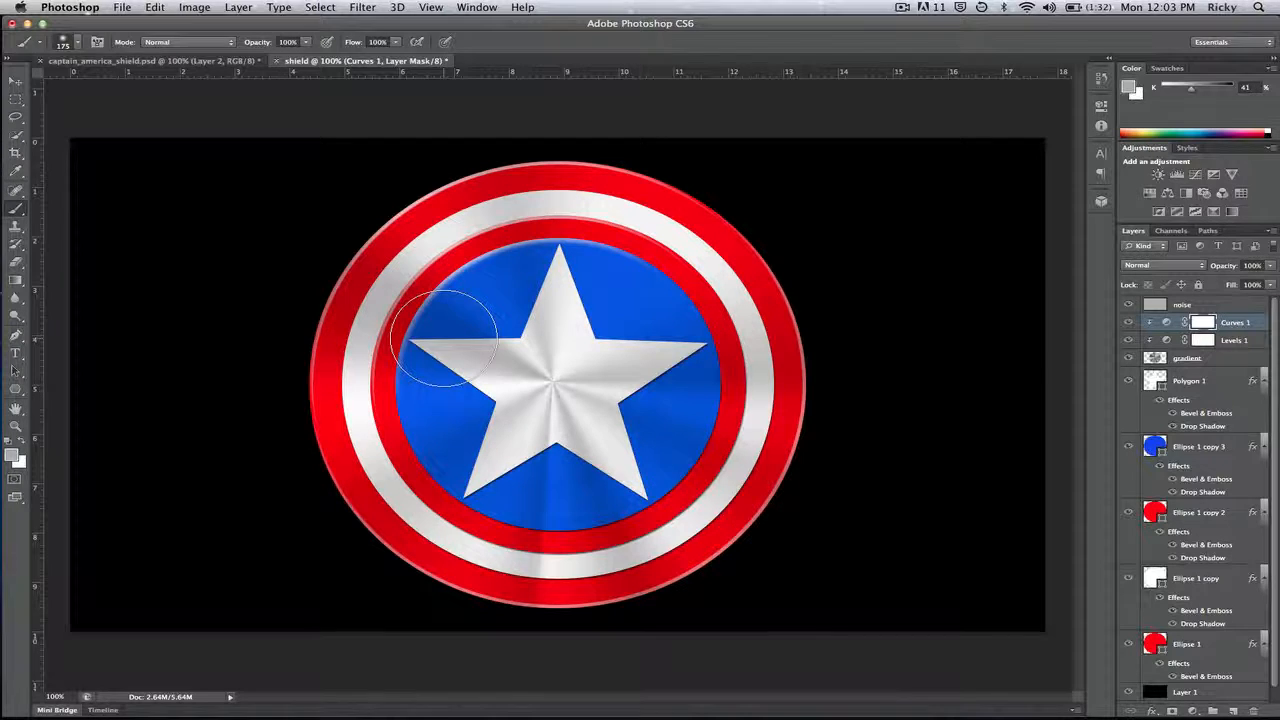
left_click(78, 43)
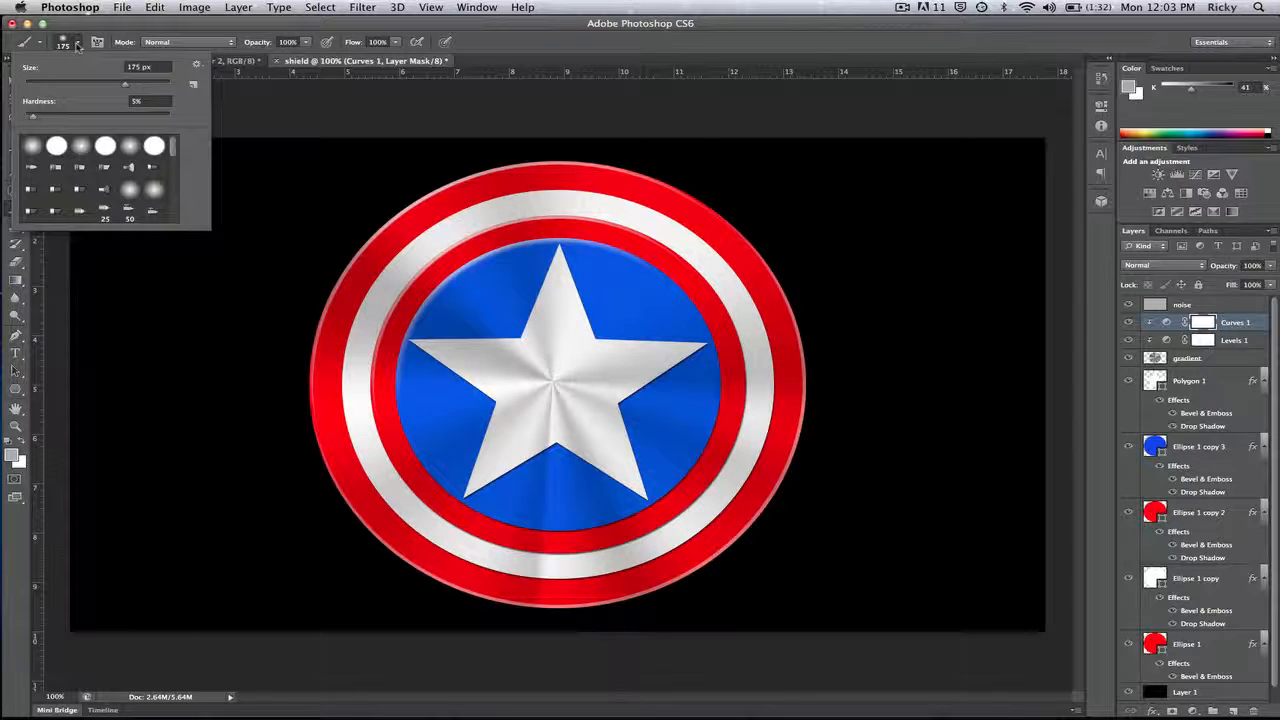
scroll(165, 152, "down", 5)
mouse_move(173, 206)
left_mouse_down()
mouse_move(186, 234)
mouse_move(181, 199)
mouse_move(178, 224)
left_mouse_up()
left_click(32, 146)
left_click(512, 418)
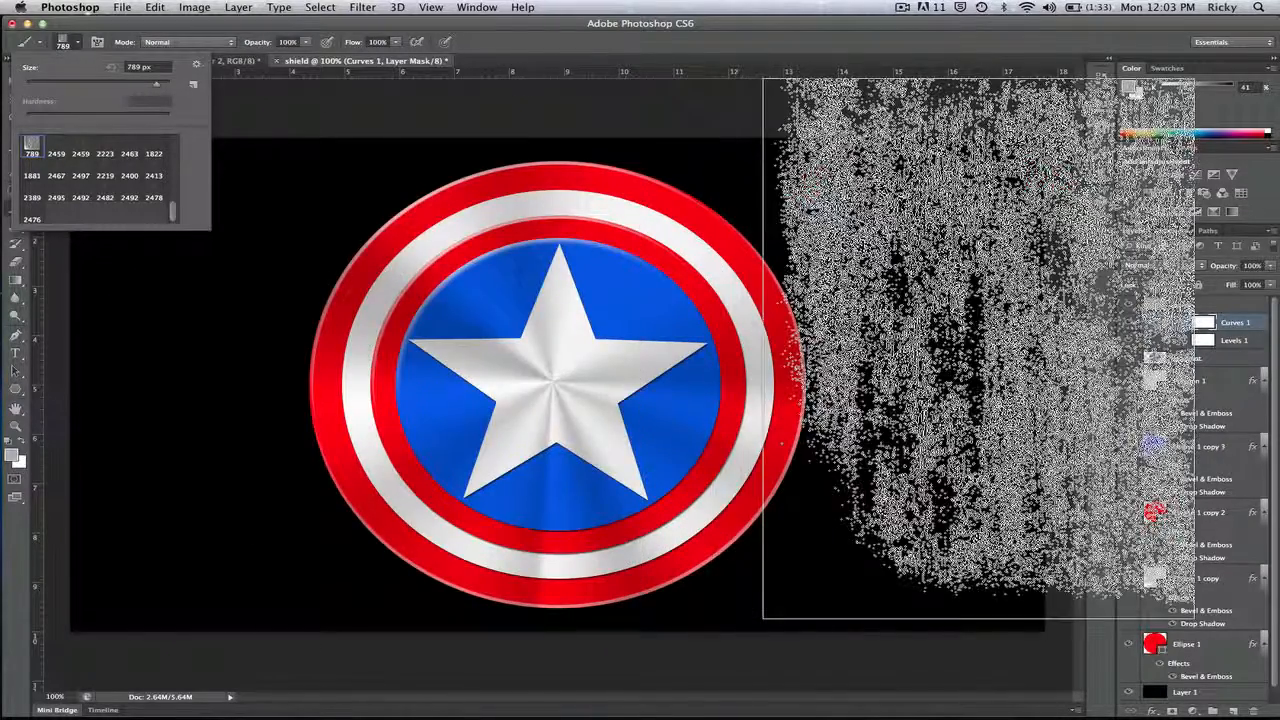
- Add a new layer named Layer 2 and move it above the noise layer
key("super+shift+n")
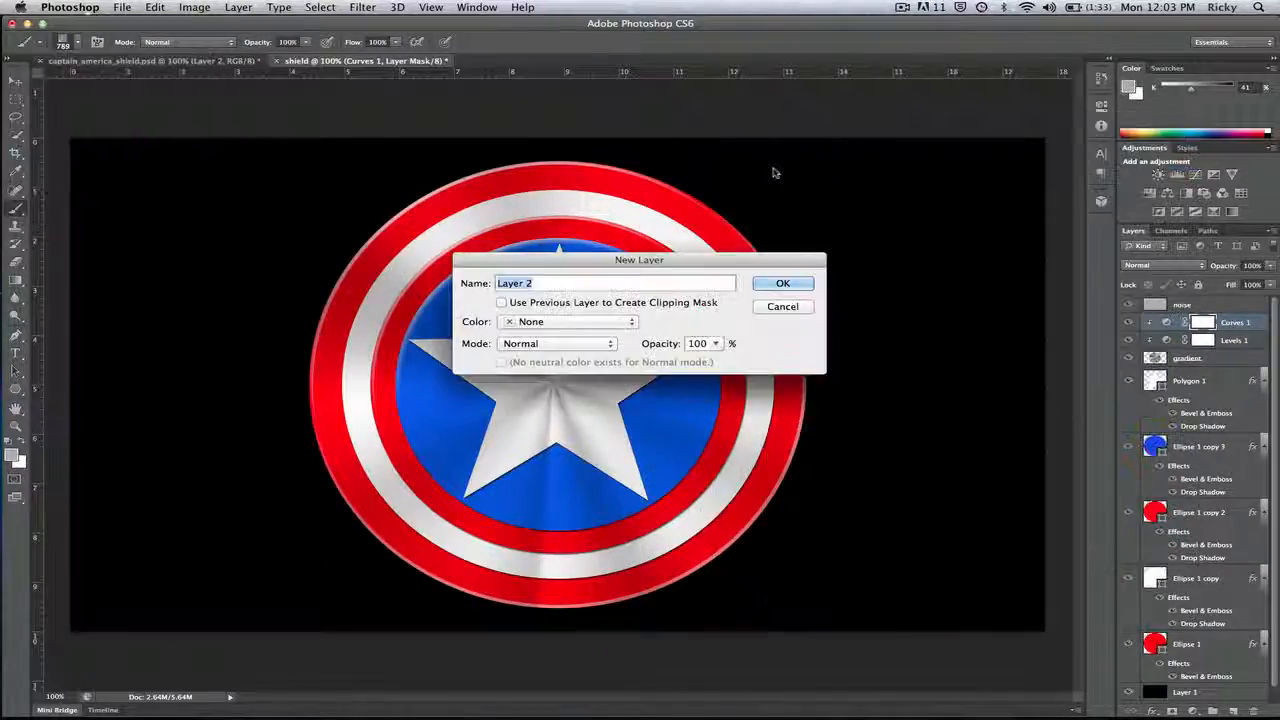
left_click(799, 285)
left_click_drag(1195, 326, 1198, 290)
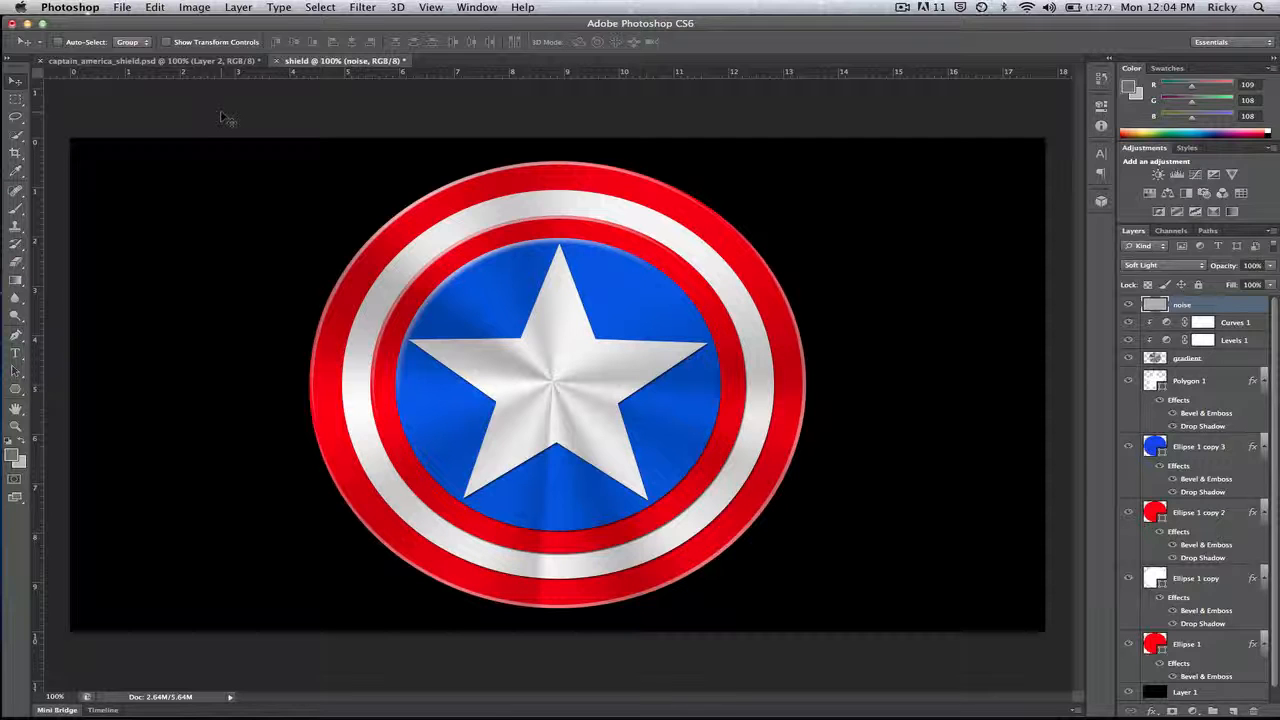
- Ready the Brush tool with the 789 px speckled texture tip for painting on the shield
key("b")
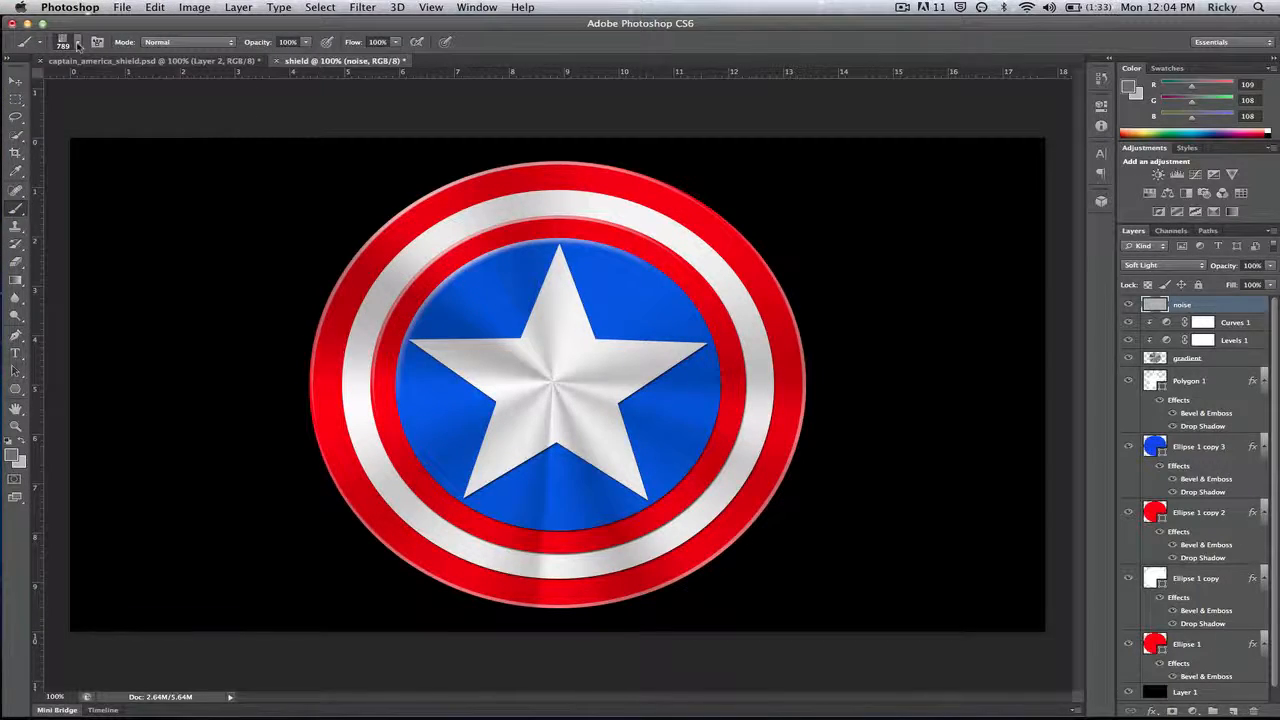
left_click(78, 44)
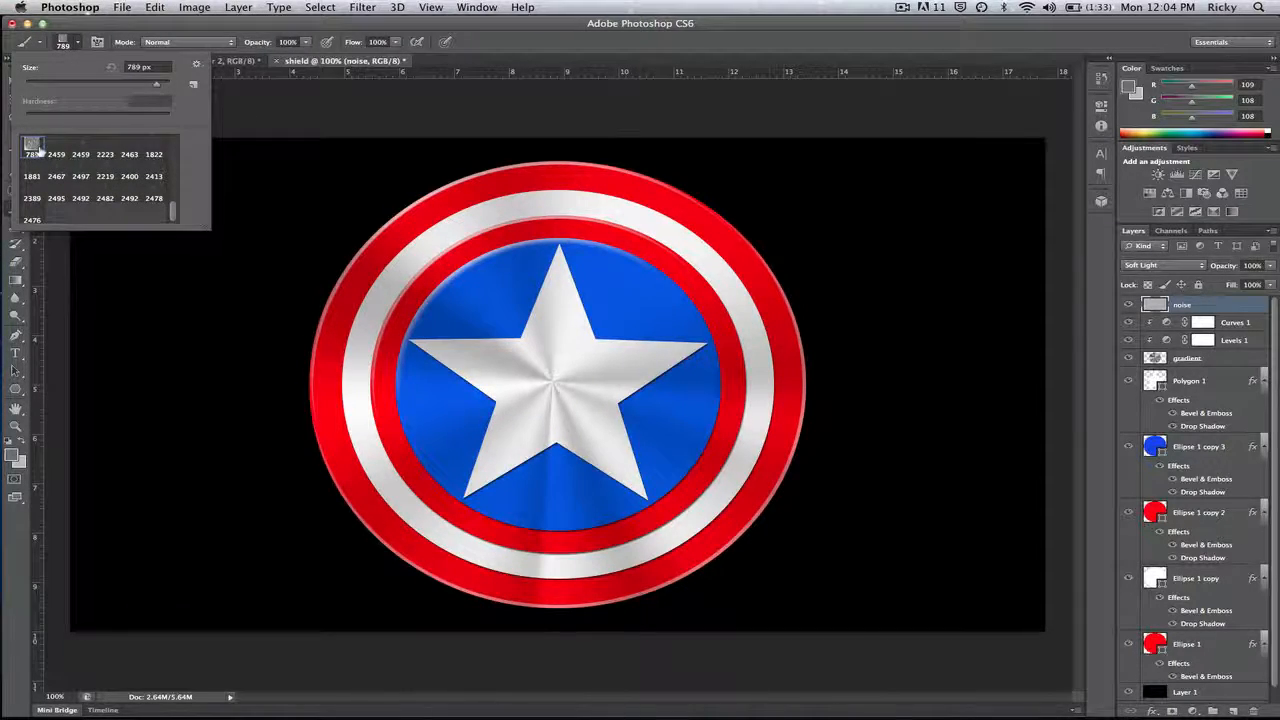
left_click(565, 389)
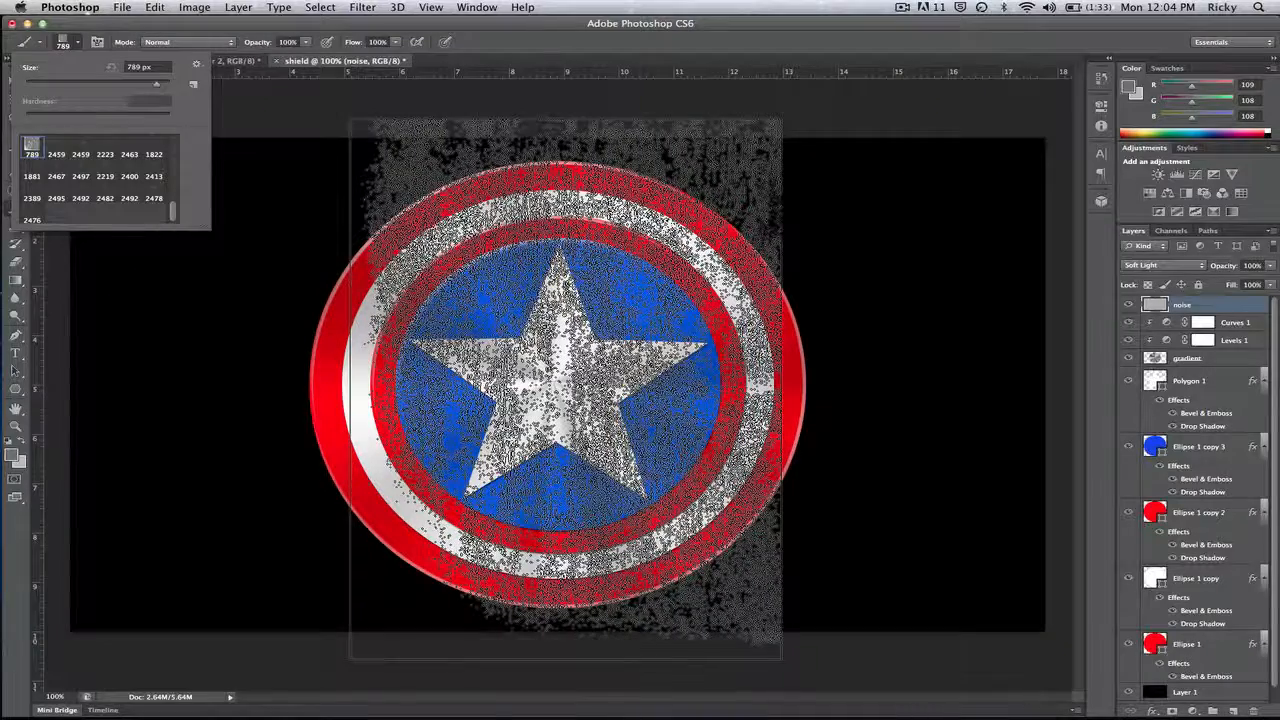
key("ctrl+z")
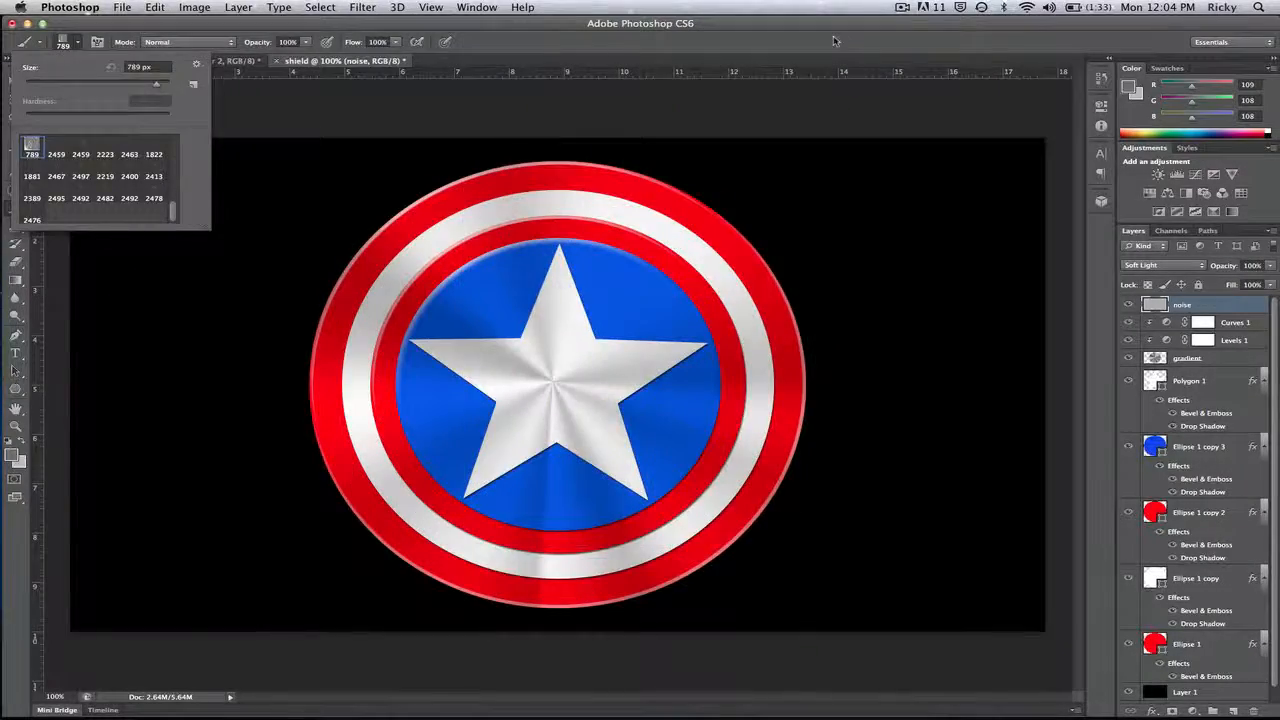
- Enlarge the texture brush to 1100 px and stamp it once over the shield on a new layer above the noise layer
left_click(502, 398)
key("bracketright")
key("bracketright")
key("bracketright")
left_click(523, 398)
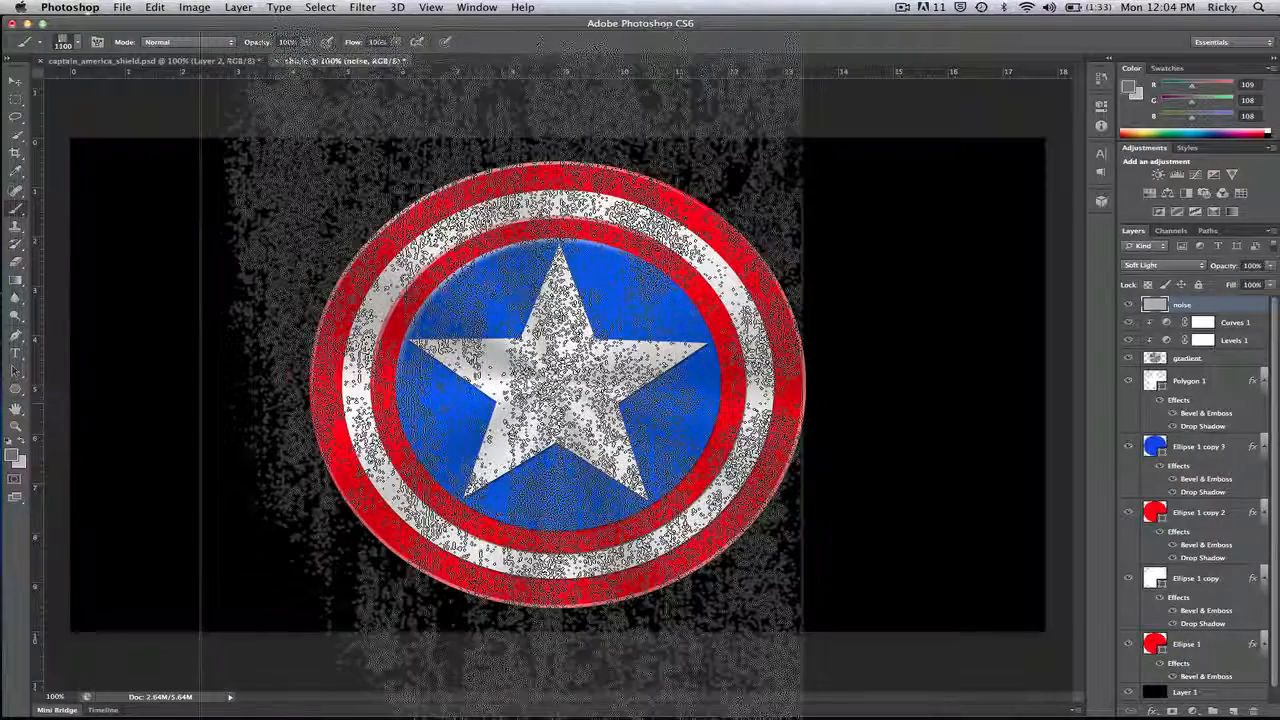
left_click(517, 402)
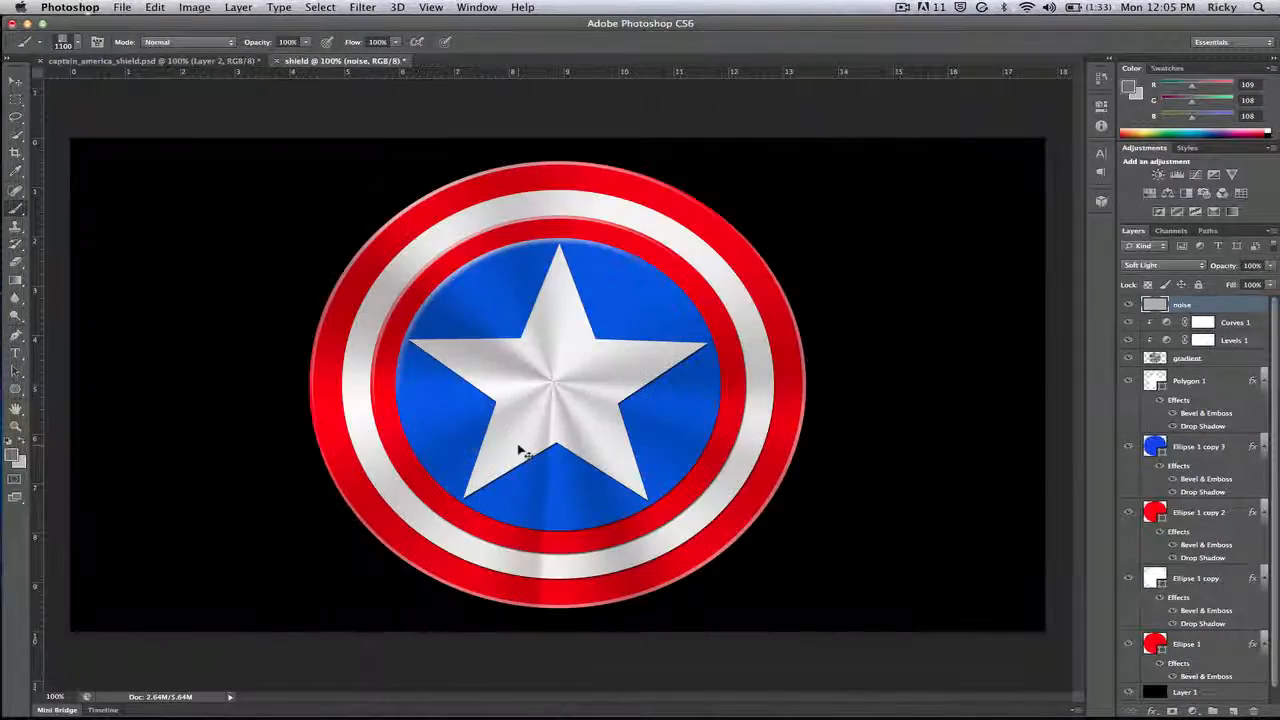
key("shift+ctrl+n")
key("Return")
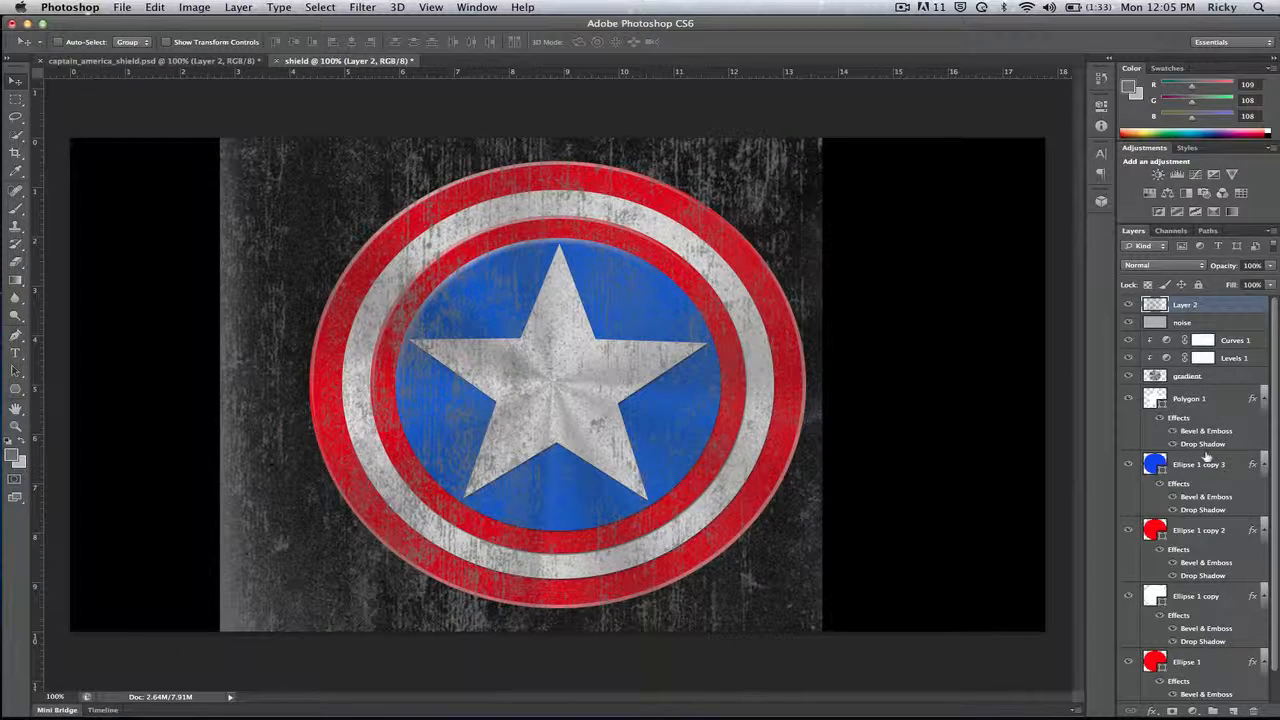
- Load the outline of Ellipse 1 as a selection and use it to mask the grunge texture on Layer 2
scroll(1192, 545, "down", 2)
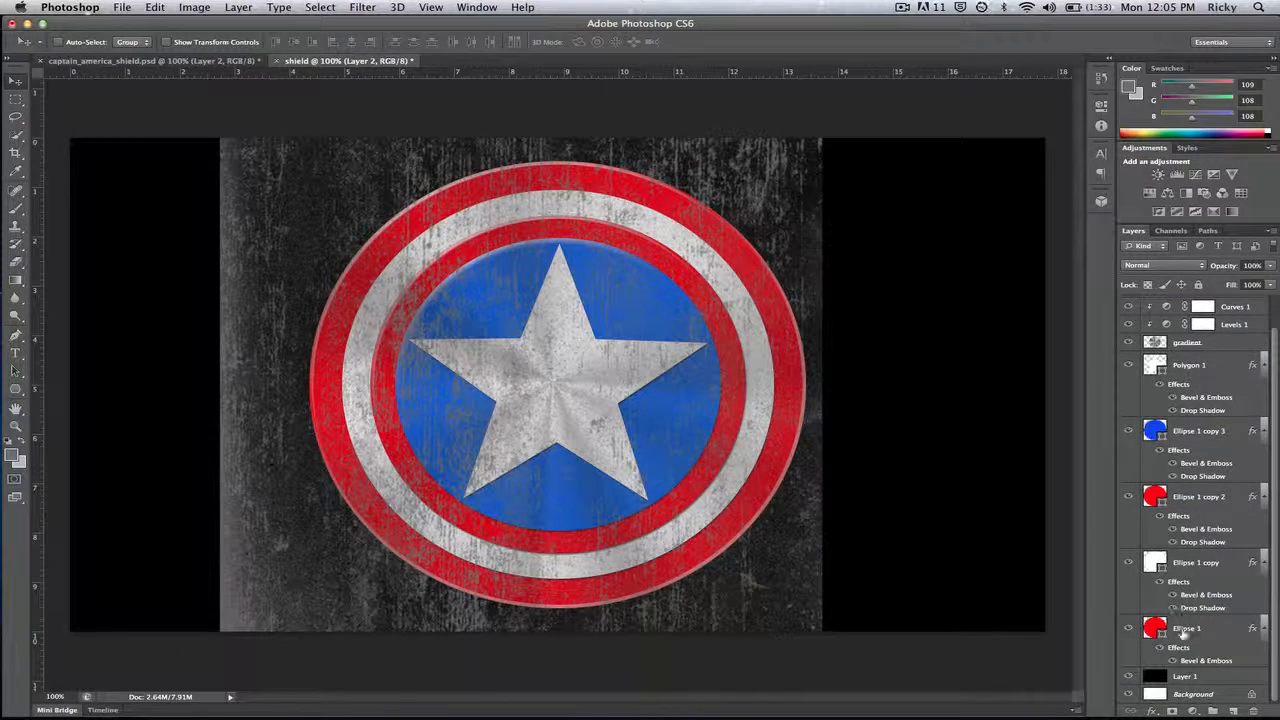
left_click(1154, 627, "super")
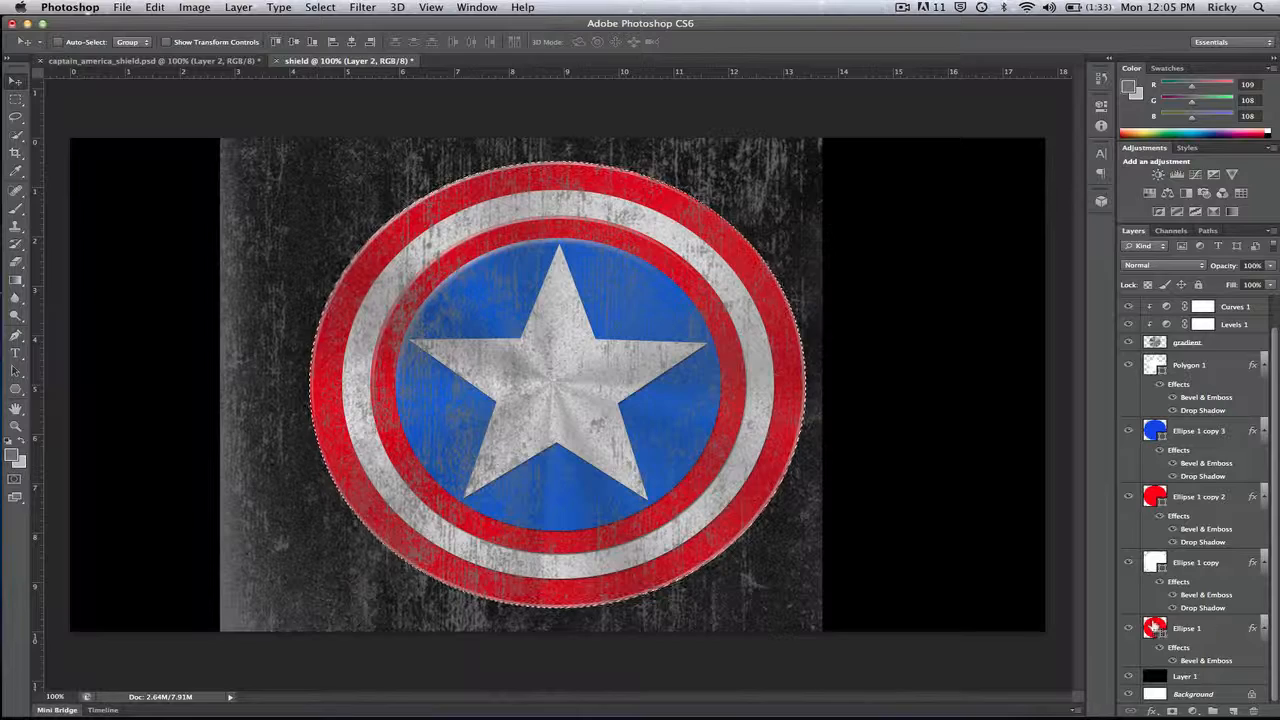
scroll(1180, 480, "up", 2)
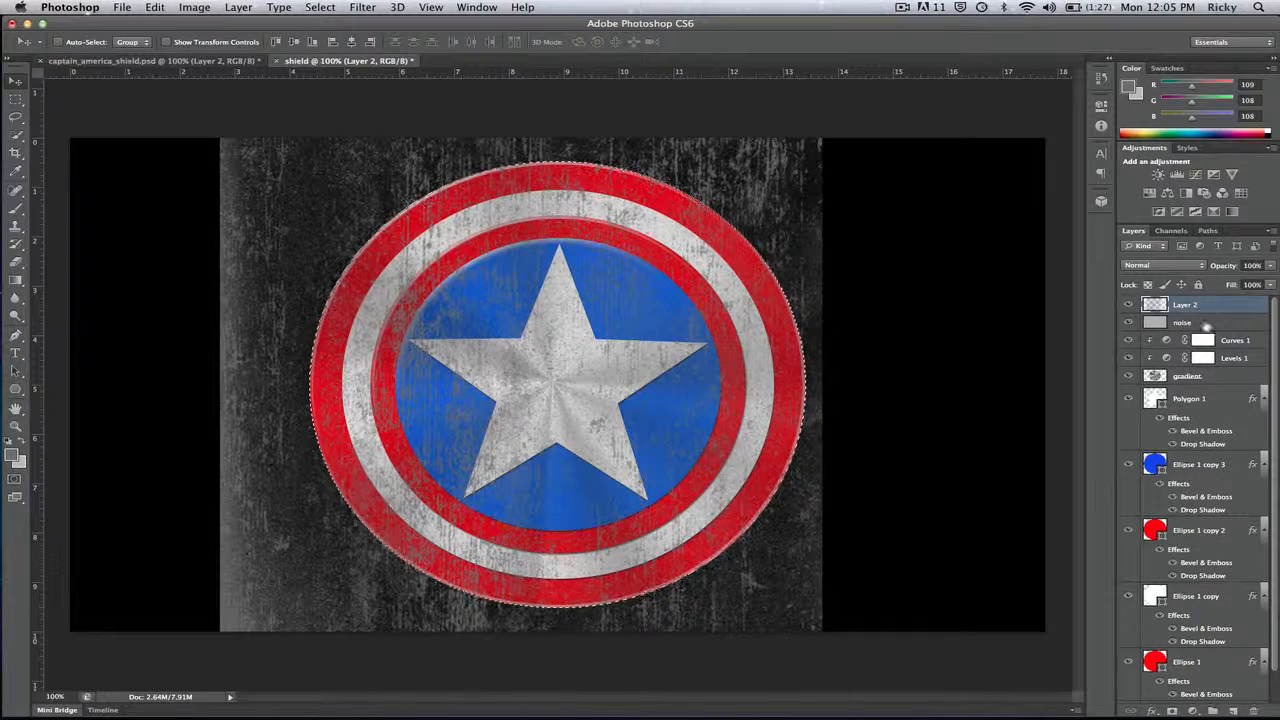
left_click(1173, 710)
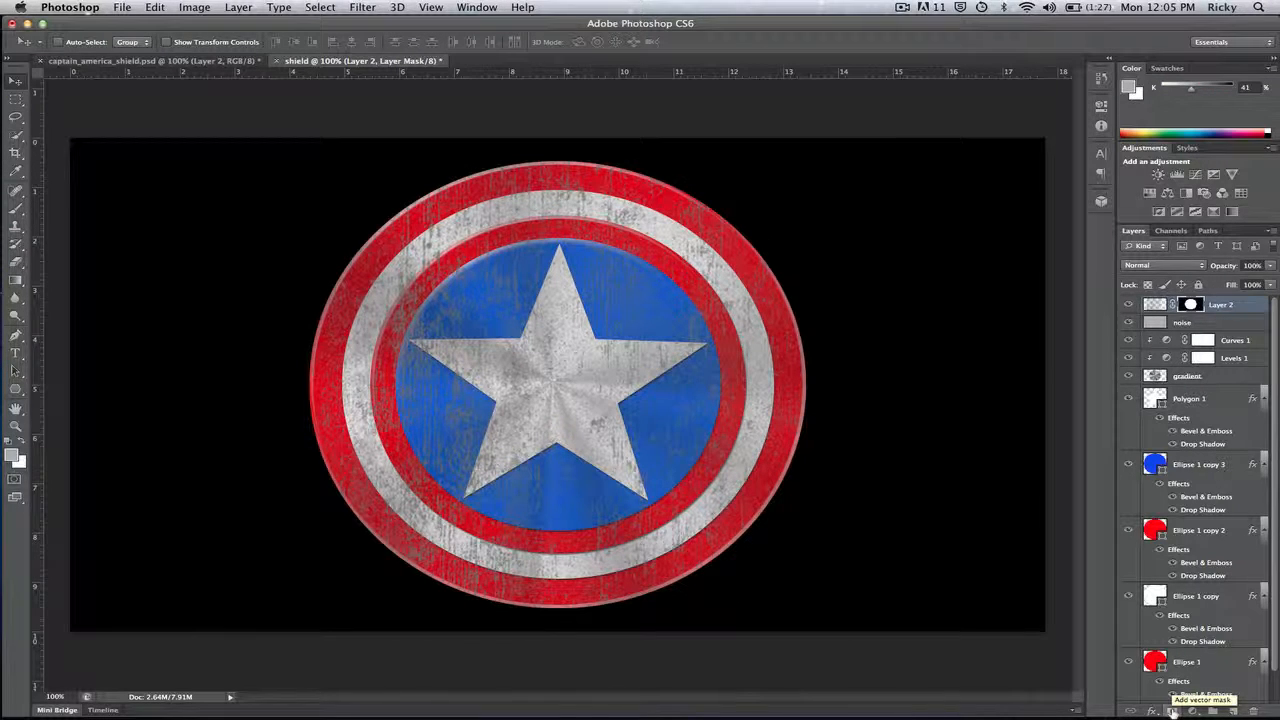
- Target Layer 2's image instead of its mask and set the layer's blend mode to Soft Light
left_click(1155, 304)
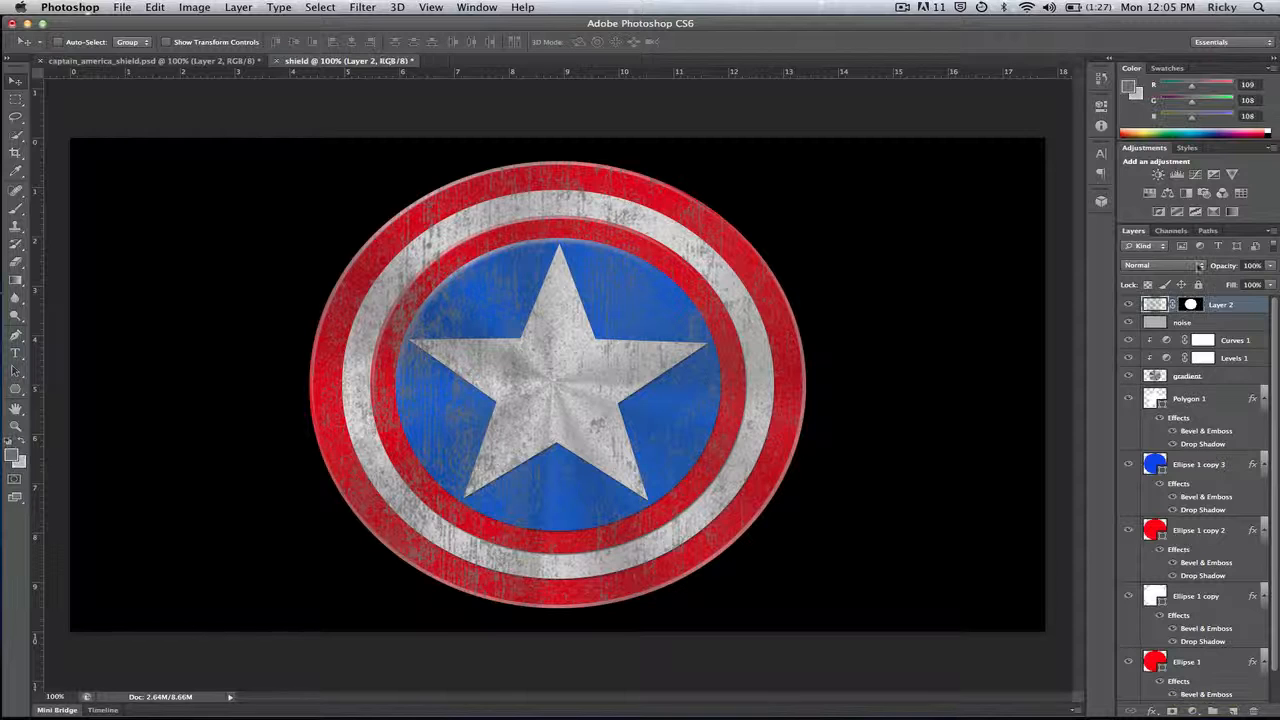
left_click(1198, 266)
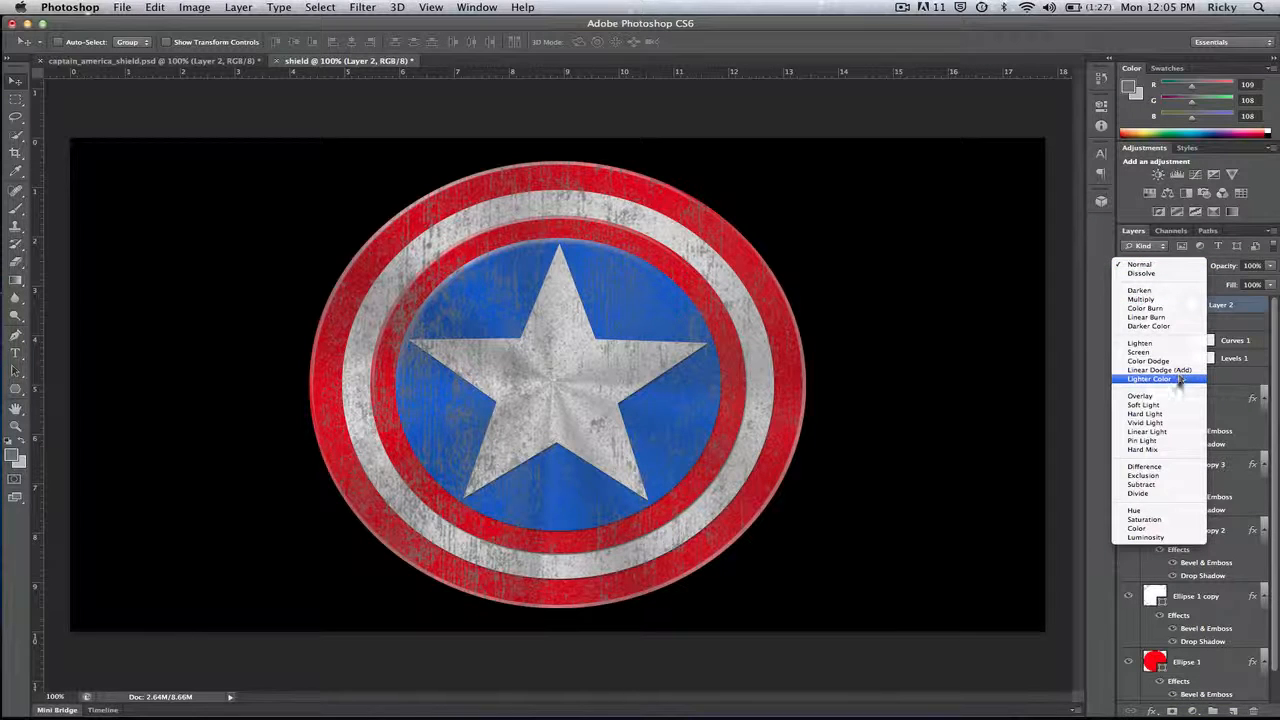
left_click(1173, 406)
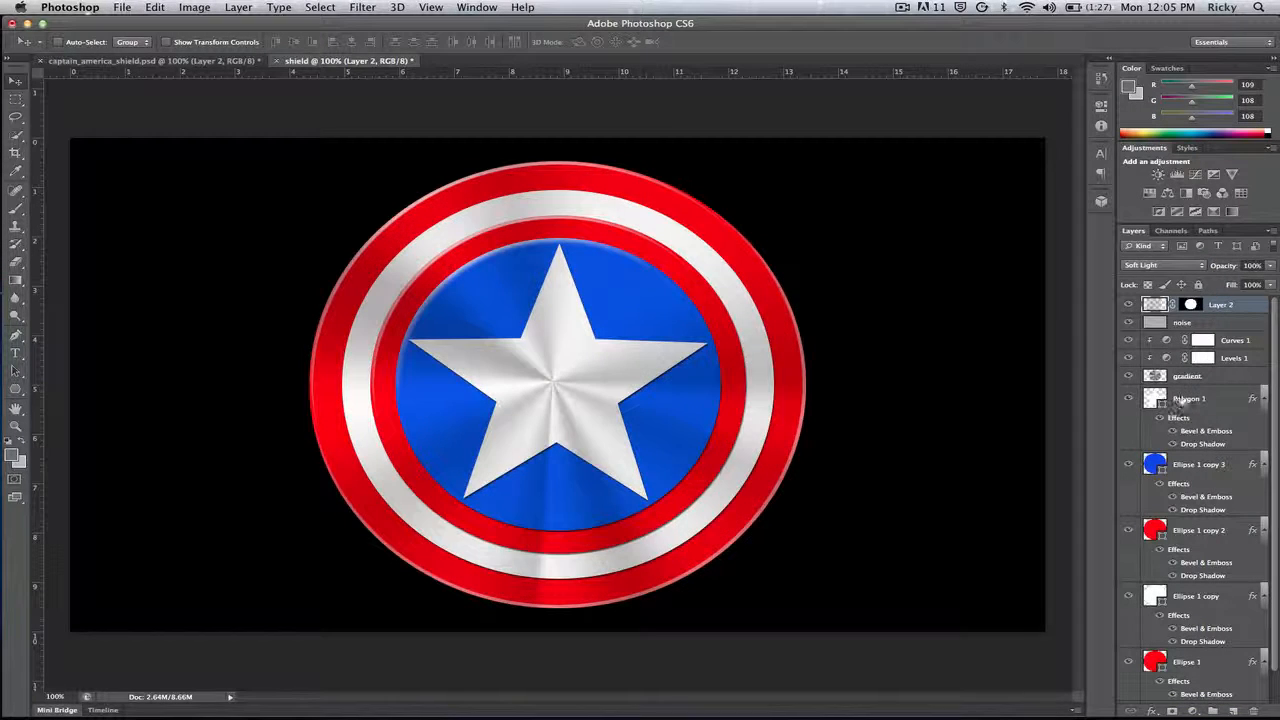
- Try the Overlay blend mode on Layer 2, then undo that change
left_click(1195, 266)
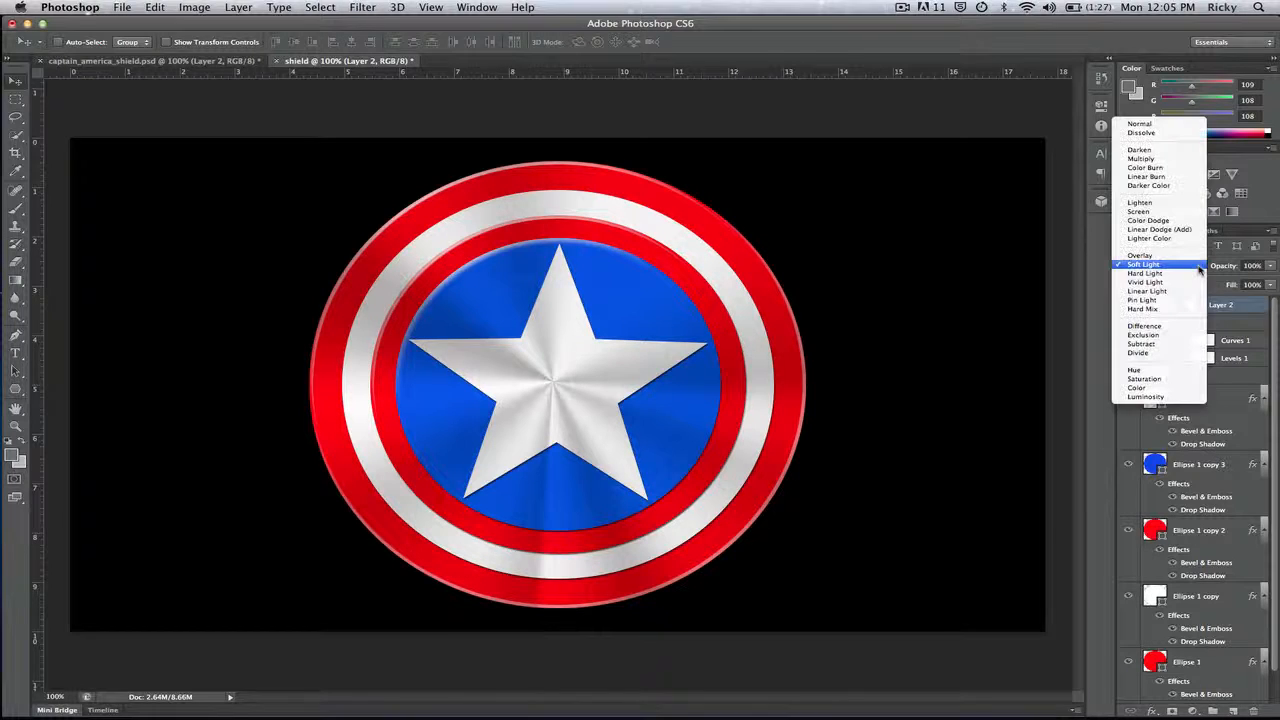
left_click(1184, 257)
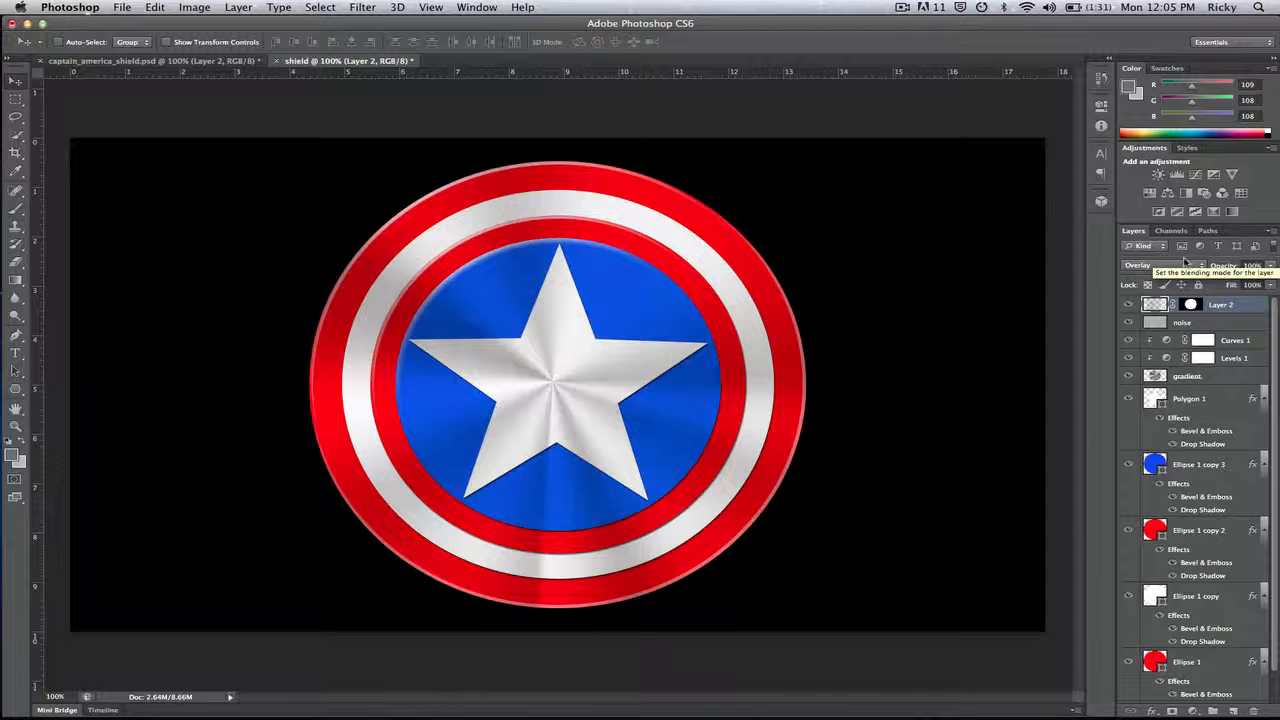
key("super+z")
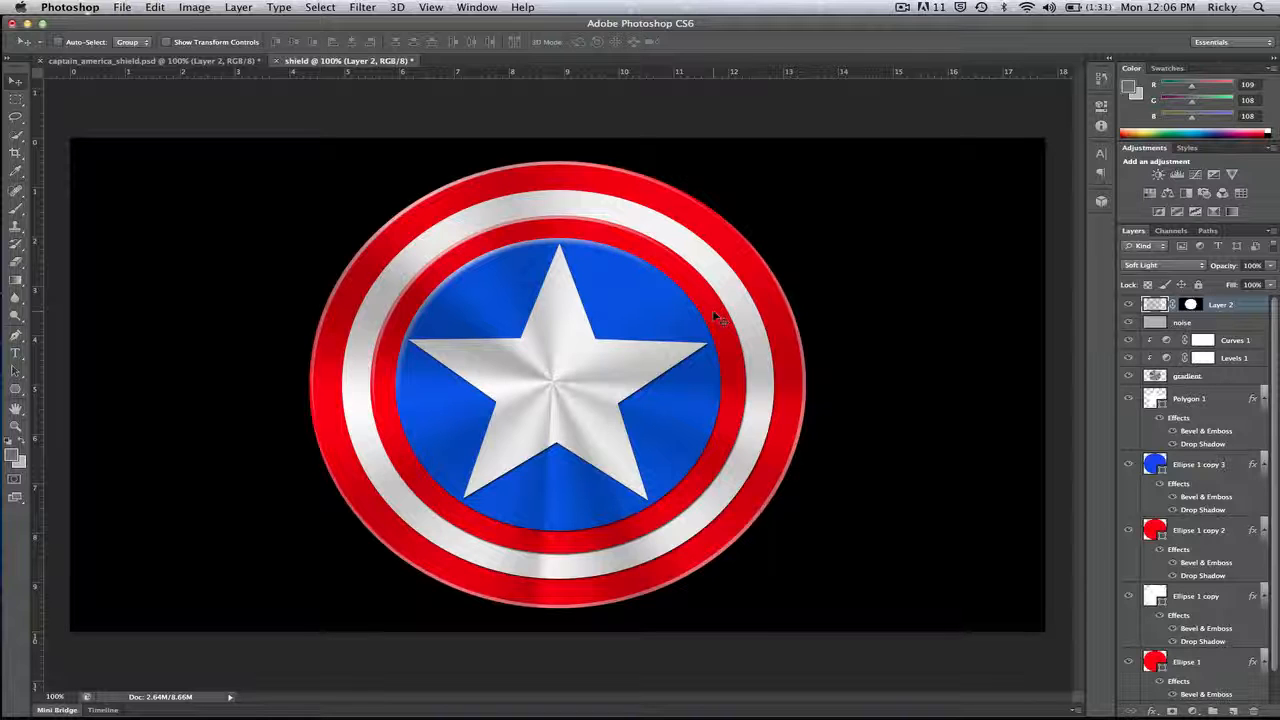
- Add a Levels adjustment clipped to Layer 2, with input black at 49 and the input white level lowered slightly
left_click(1194, 711)
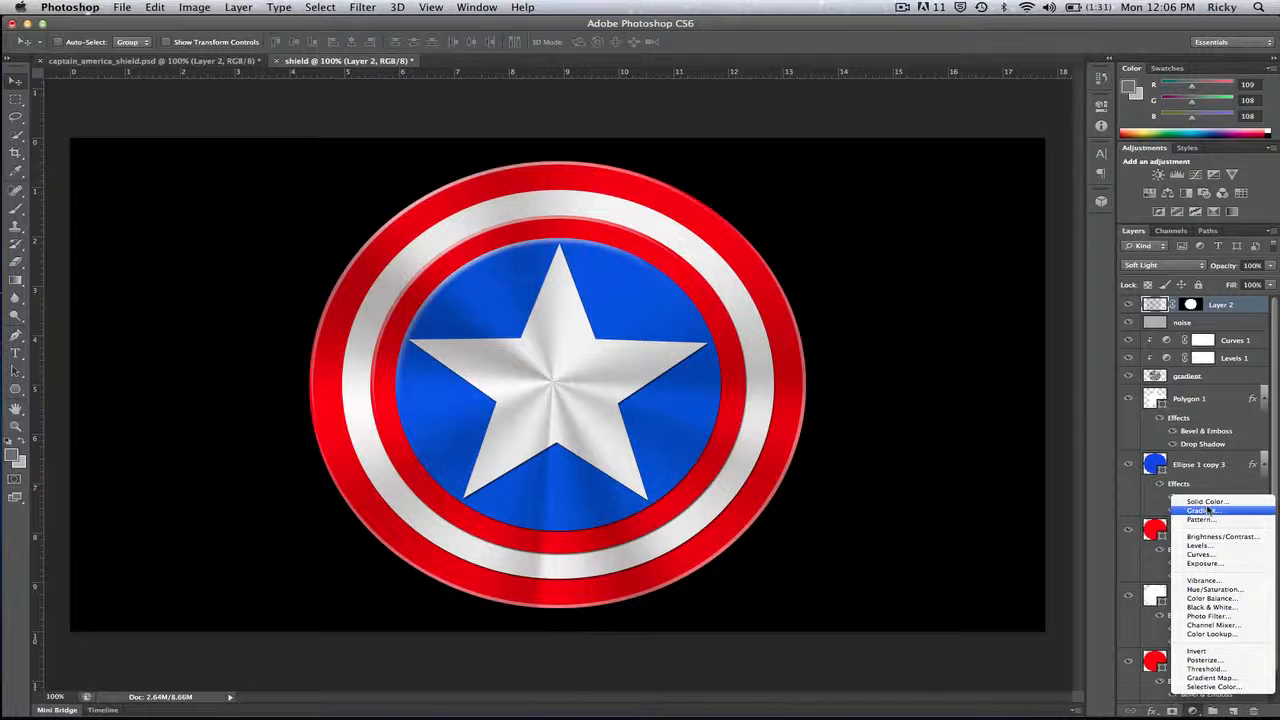
left_click(1208, 546)
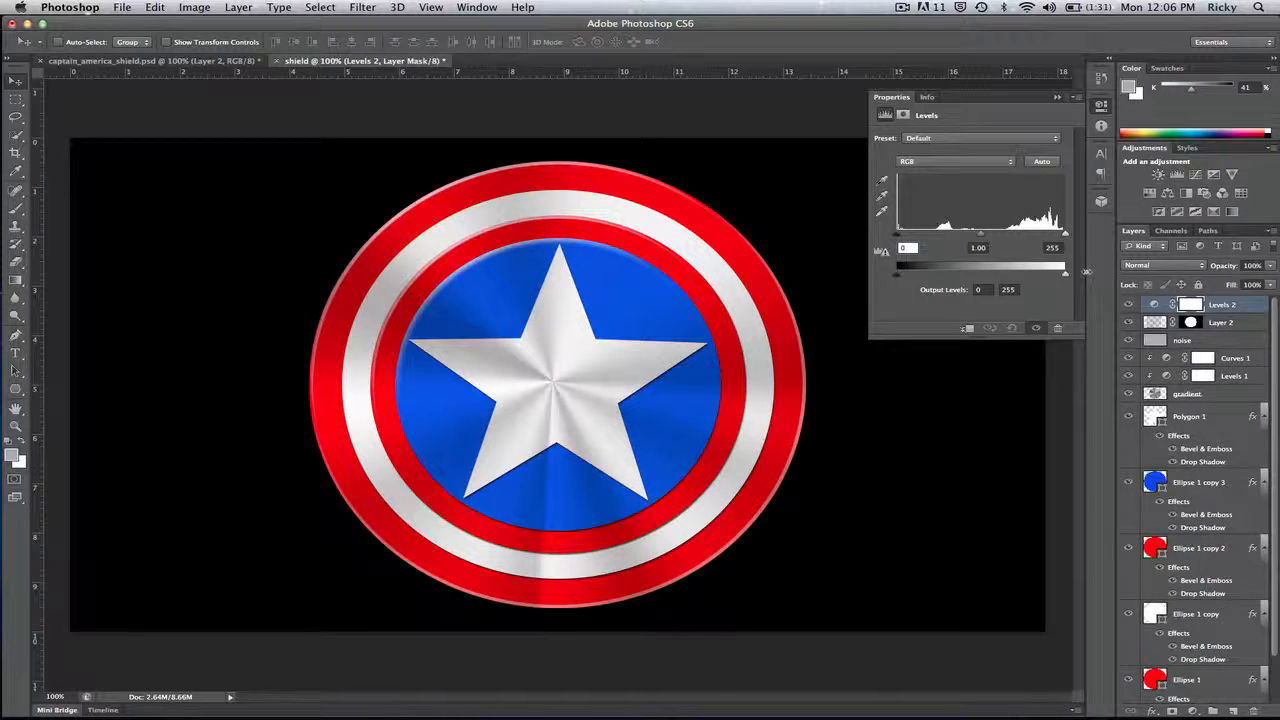
left_click(1176, 313, "alt")
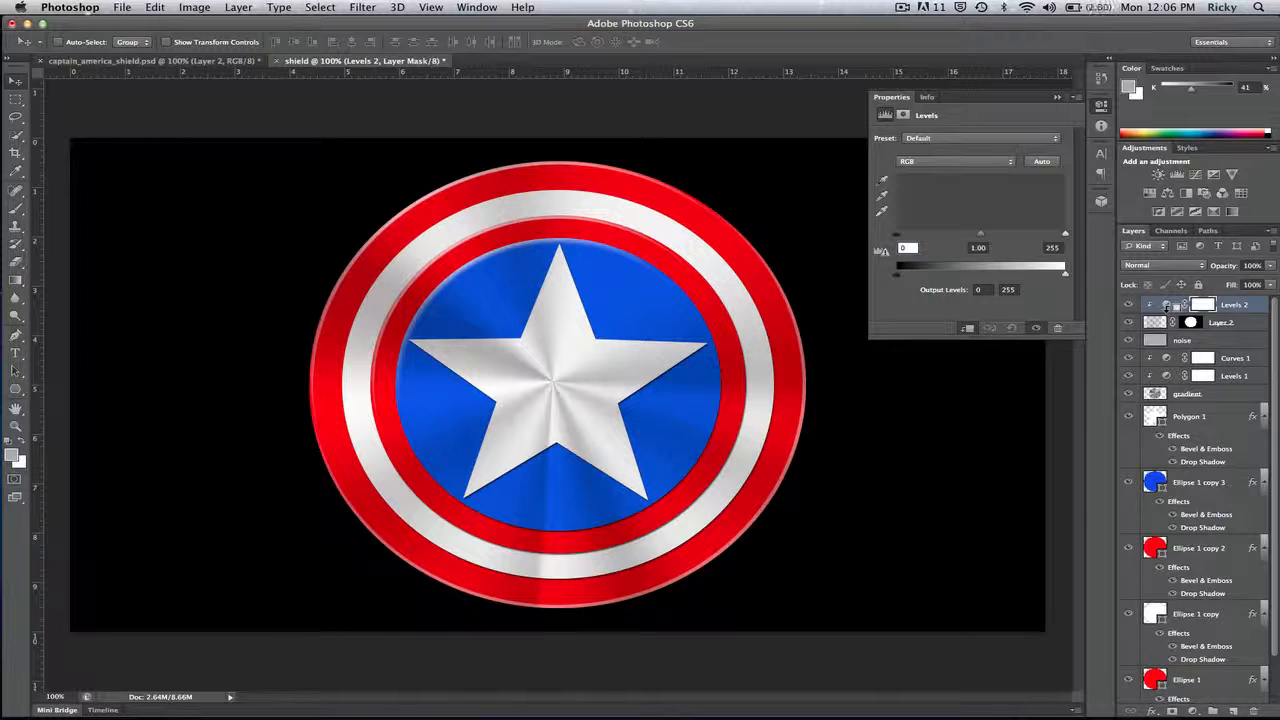
left_click_drag(897, 234, 928, 240)
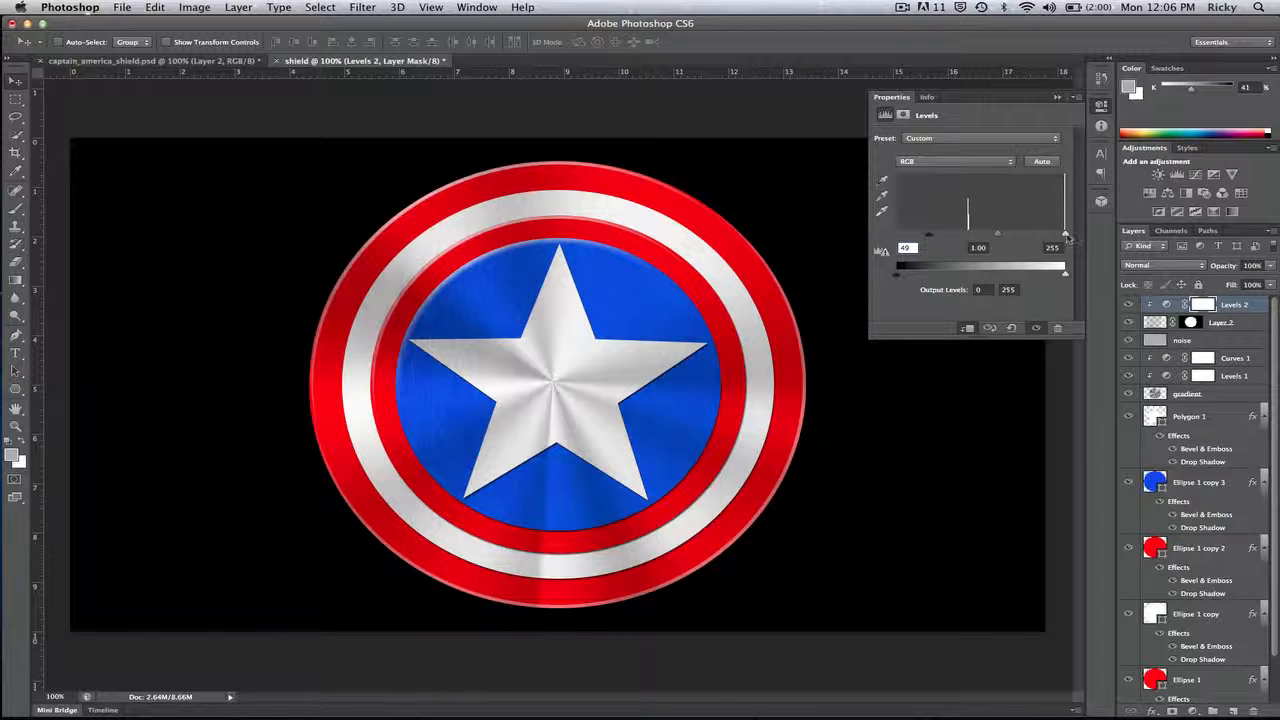
left_click_drag(1065, 235, 1046, 236)
left_click(1057, 97)
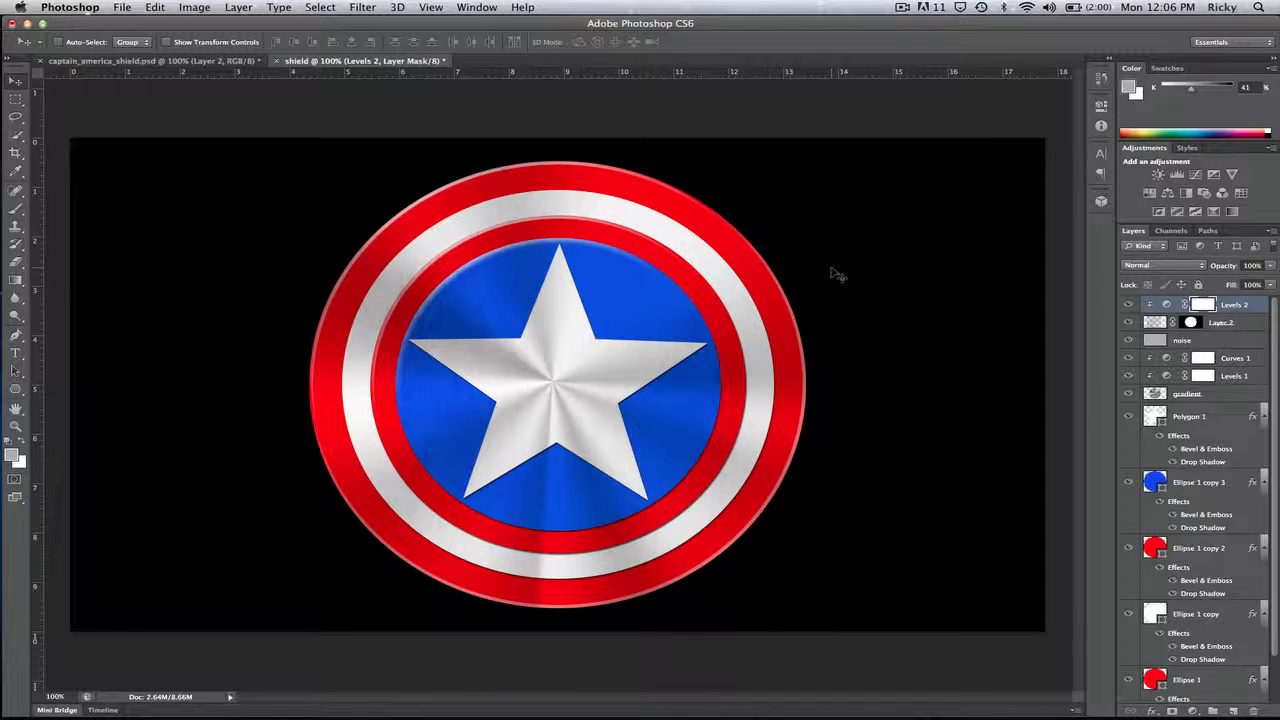